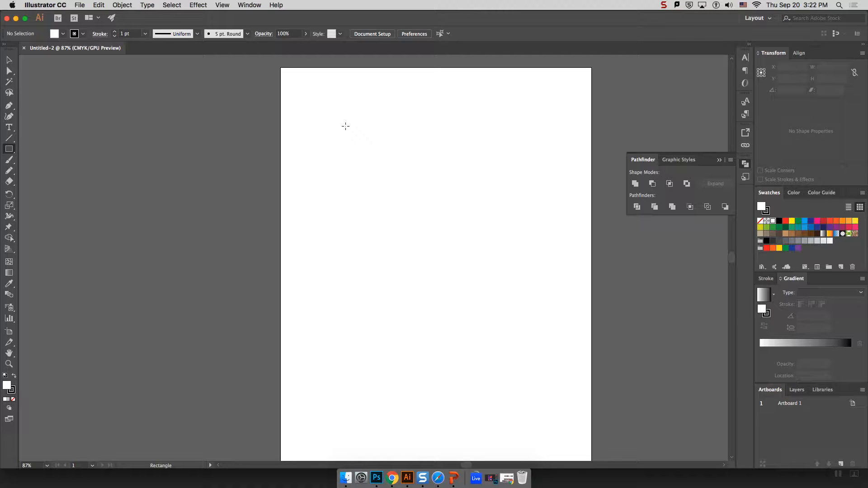
Replace a rough rectangle with an exact 10 × 4 in rectangle moved toward the artboard top.
left_click_drag(318, 135, 560, 227)
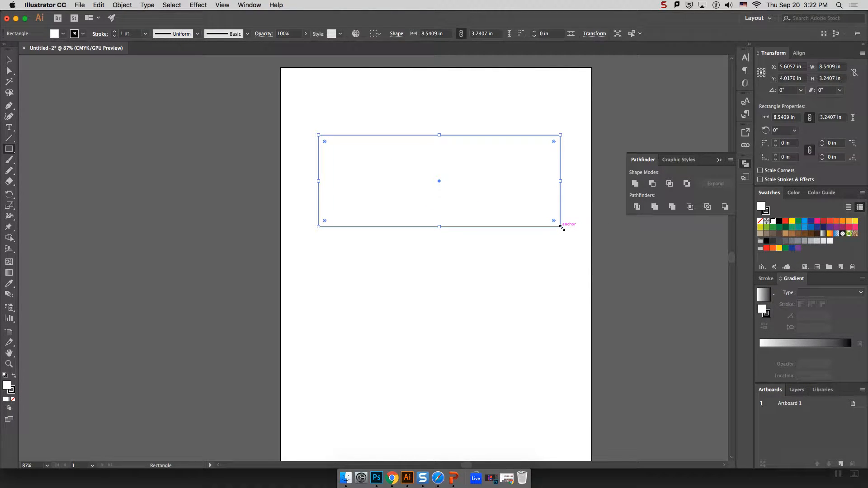
key("super+z")
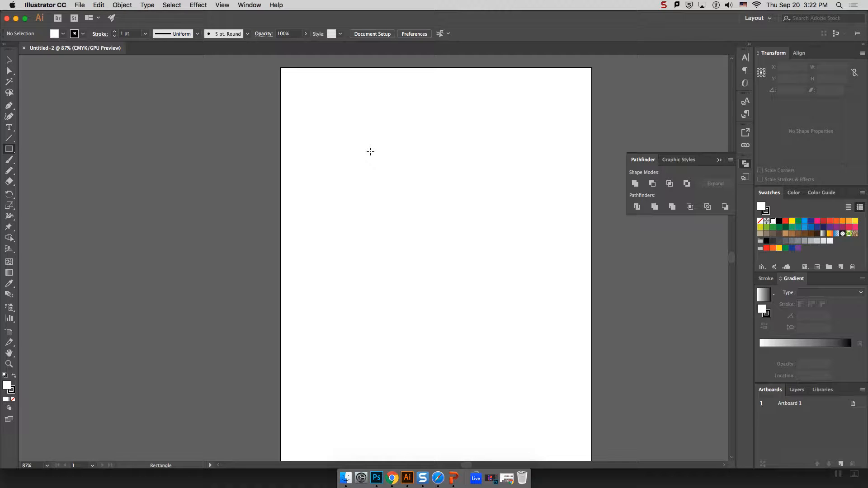
left_click(321, 160)
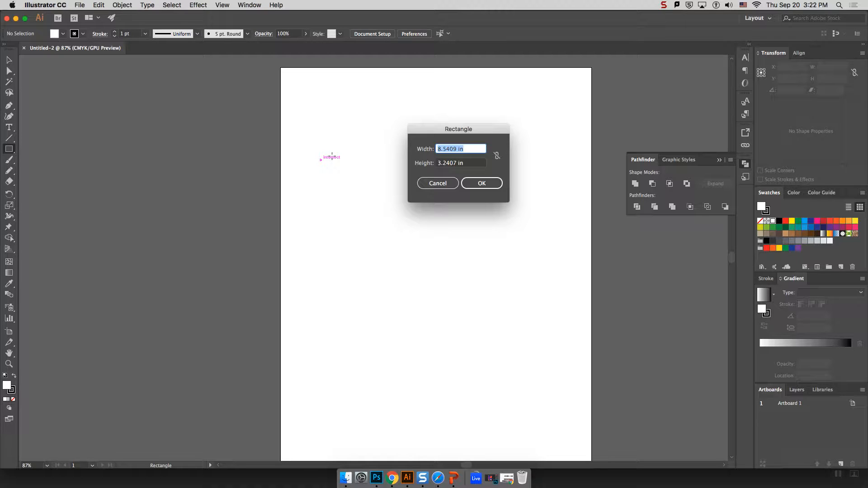
type("10")
key("Tab")
type("4")
left_click(501, 190)
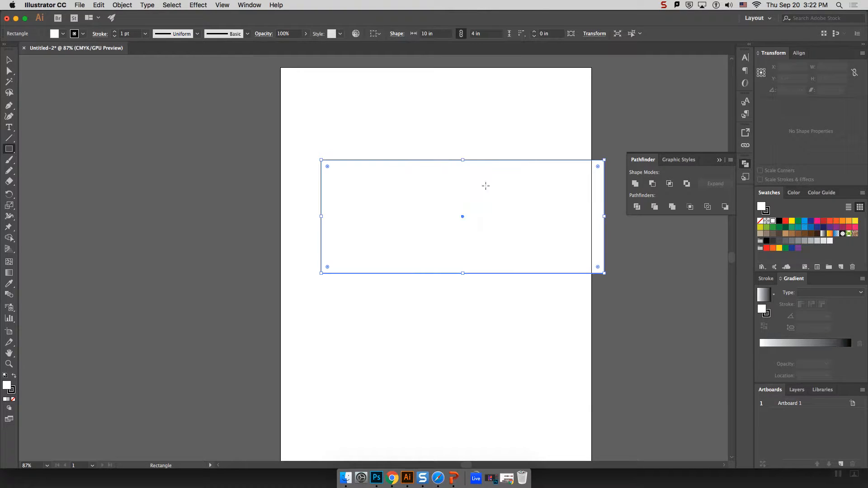
left_click(9, 60)
left_click_drag(549, 210, 527, 186)
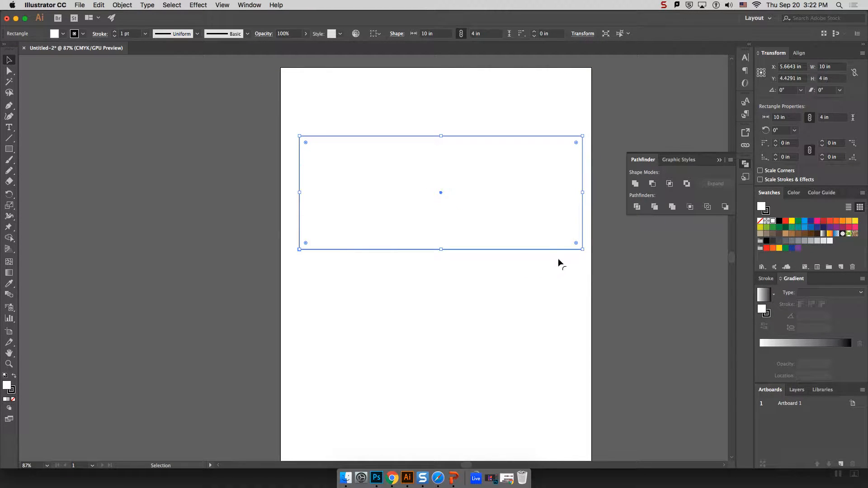
Fill the rectangle with the red swatch.
left_click(352, 130)
left_click(302, 159)
scroll(605, 198, "right", 1)
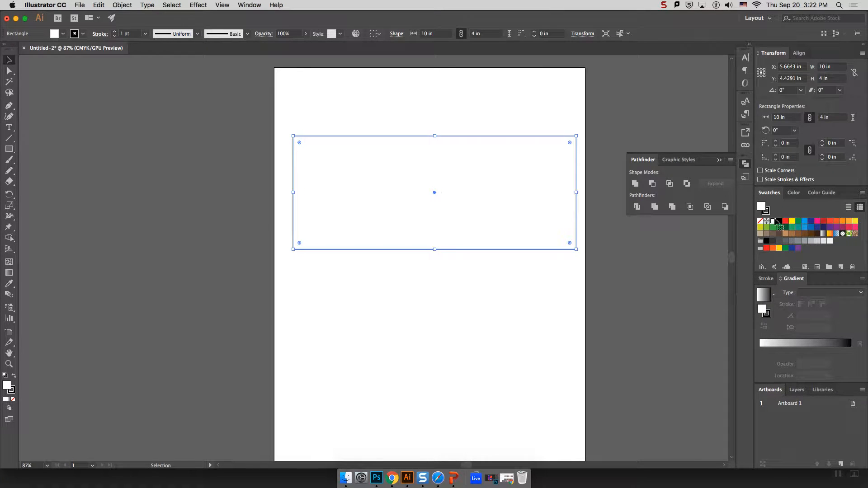
left_click(823, 222)
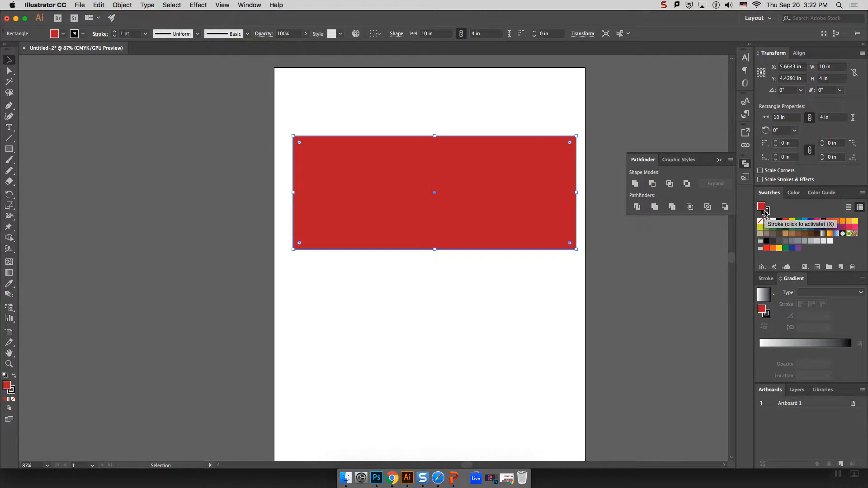
Set the rectangle's stroke to None and nudge the red banner slightly up and left.
left_click(569, 119)
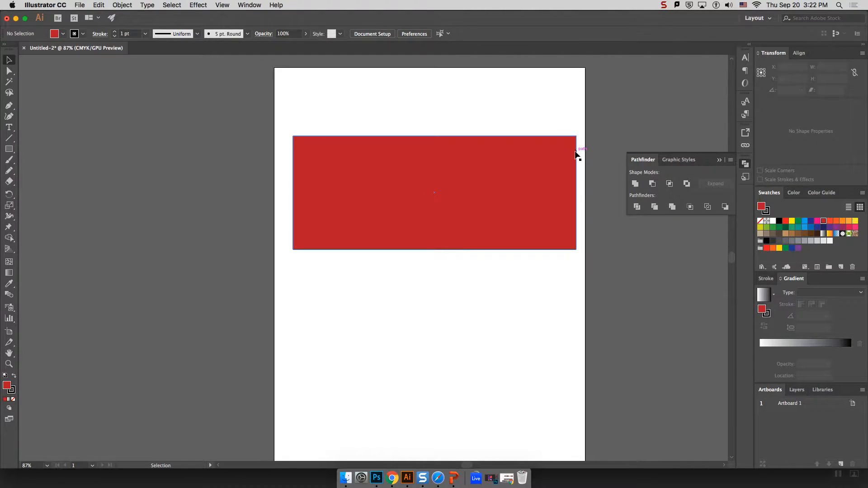
left_click(521, 182)
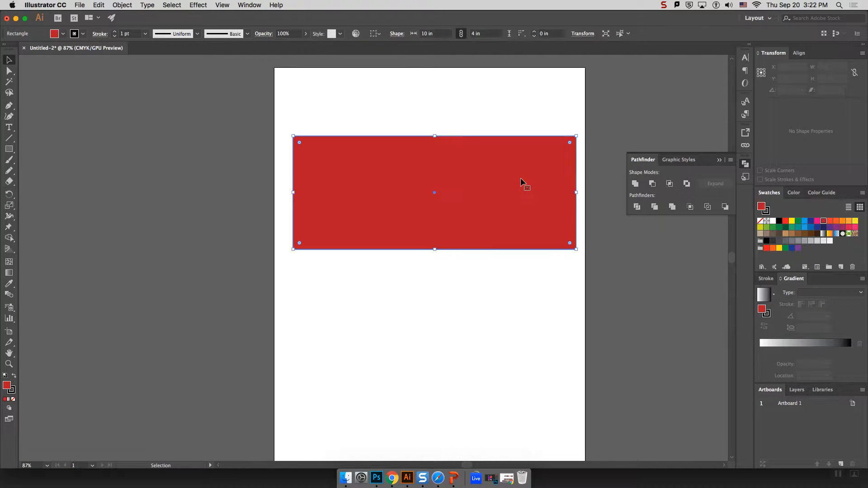
left_click(768, 212)
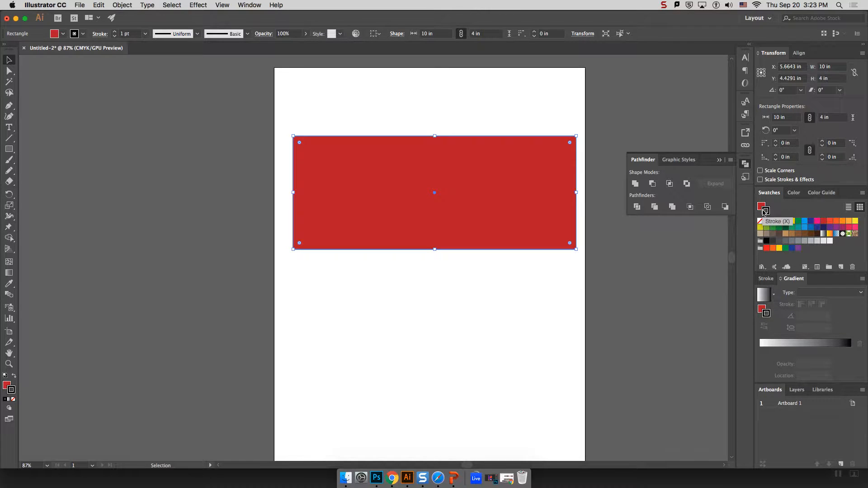
left_click(760, 220)
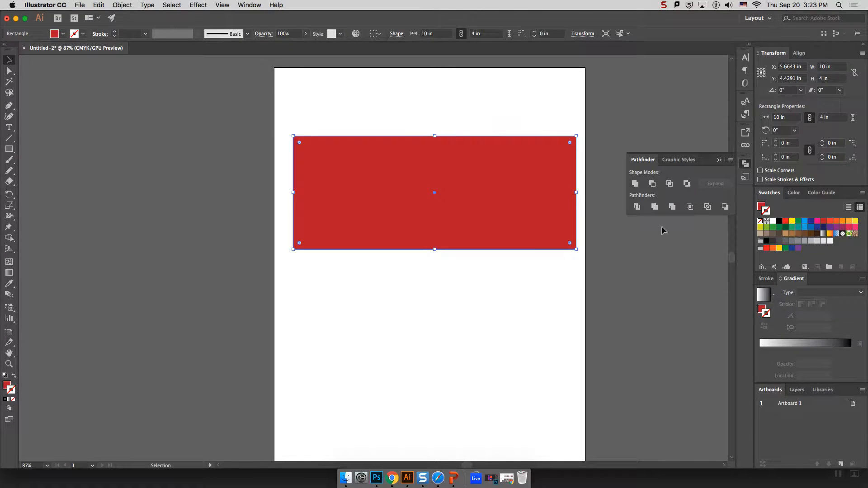
left_click(501, 277)
left_click_drag(394, 198, 390, 191)
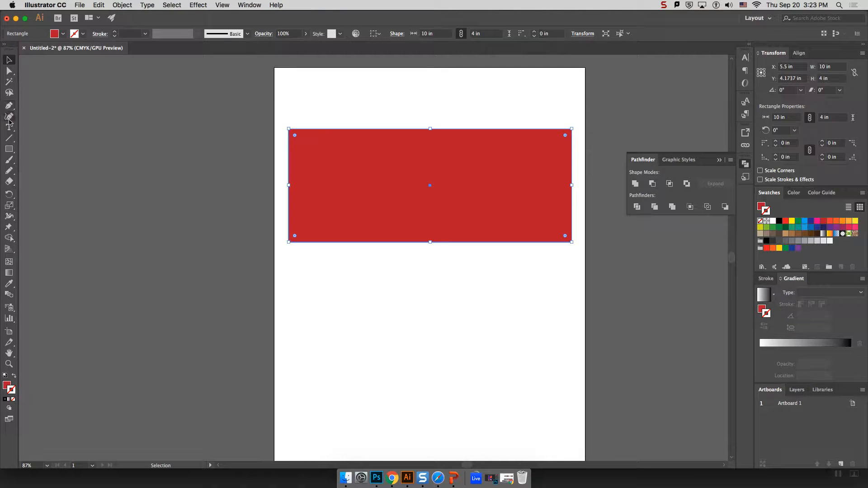
left_click(9, 105)
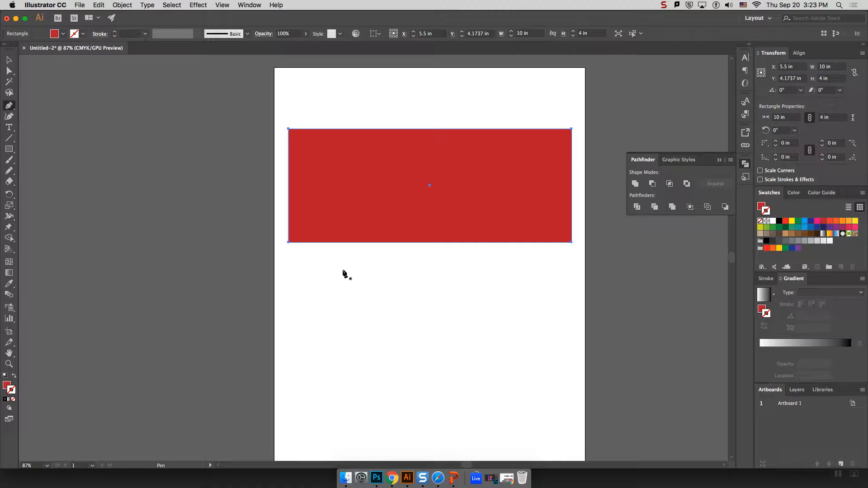
Draw a rounded red blob below the banner using curved Pen anchors.
left_click_drag(346, 266, 308, 270)
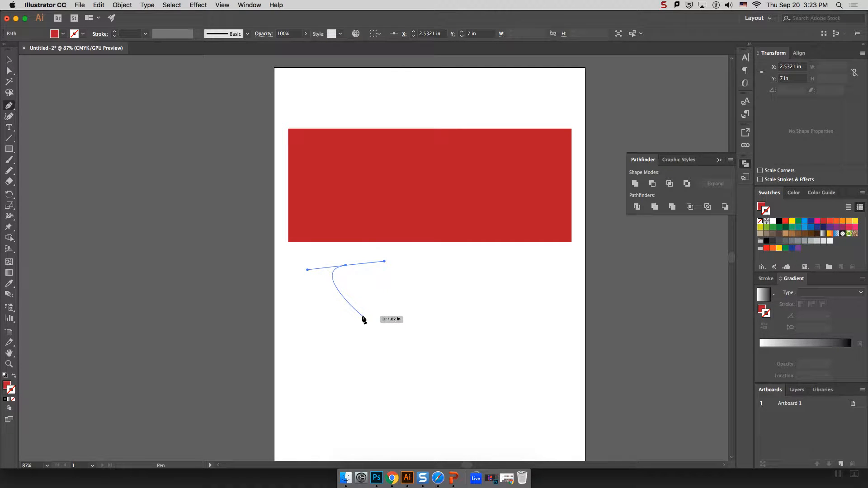
left_click_drag(354, 316, 399, 313)
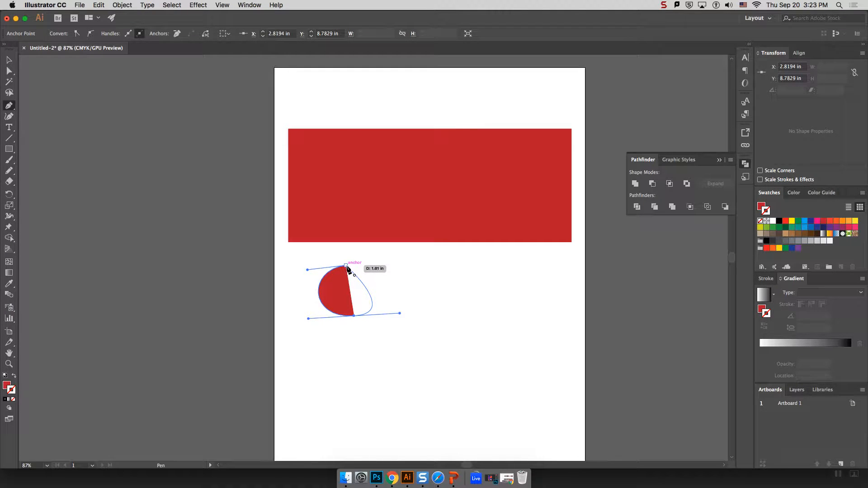
left_click_drag(346, 267, 308, 268)
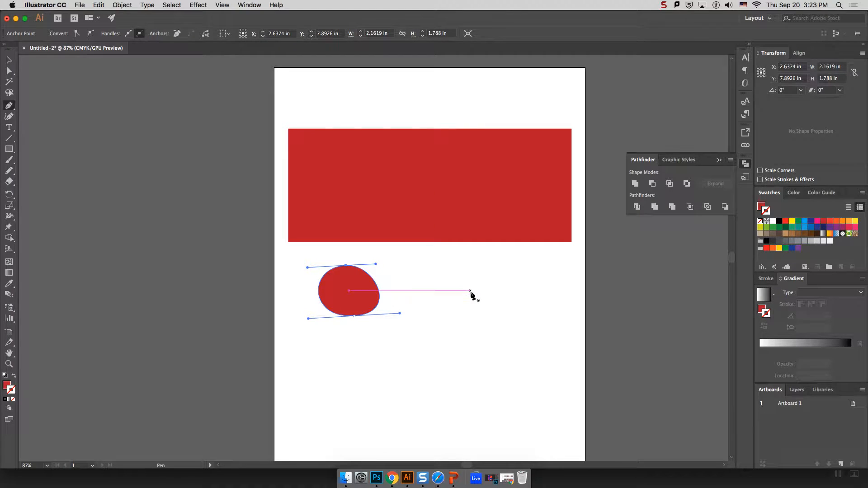
left_click(473, 276, "super")
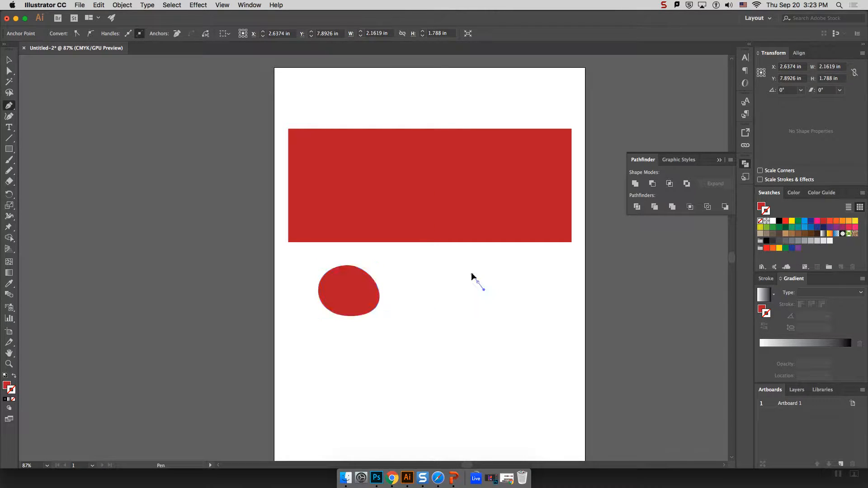
Draw a kidney-shaped red blob to the right of the rounded one.
left_click_drag(462, 262, 461, 262)
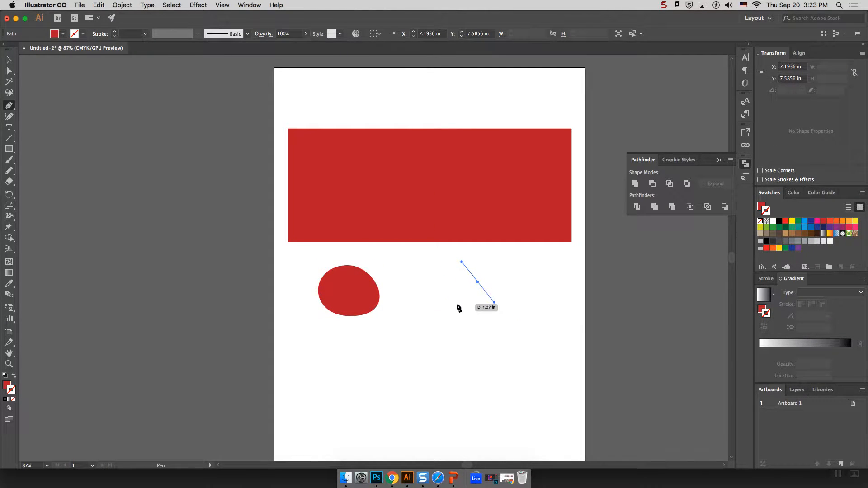
mouse_move(483, 316)
left_mouse_down()
mouse_move(482, 303)
mouse_move(488, 323)
mouse_move(493, 305)
mouse_move(462, 333)
mouse_move(484, 303)
mouse_move(473, 335)
mouse_move(486, 292)
mouse_move(476, 336)
mouse_move(495, 325)
mouse_move(481, 334)
mouse_move(488, 316)
left_mouse_up()
left_click_drag(422, 312, 495, 319)
left_click(458, 305)
left_click_drag(407, 314, 520, 347)
left_click_drag(478, 284, 457, 268)
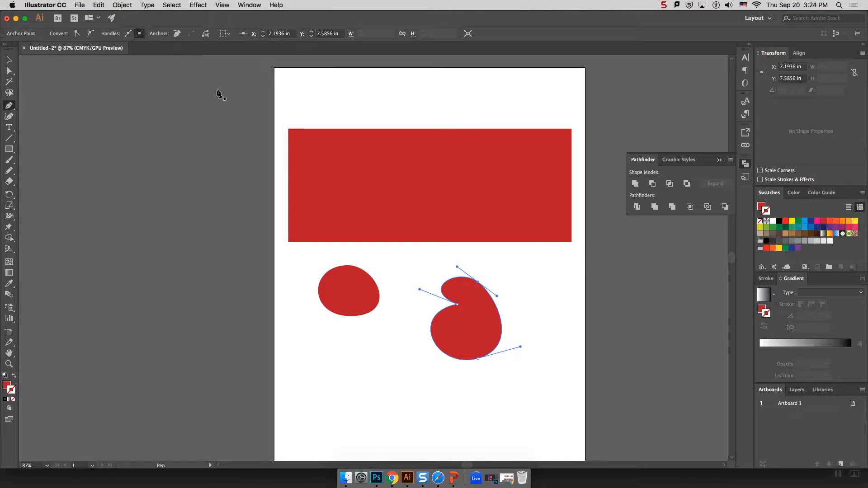
scroll(378, 290, "right", 1)
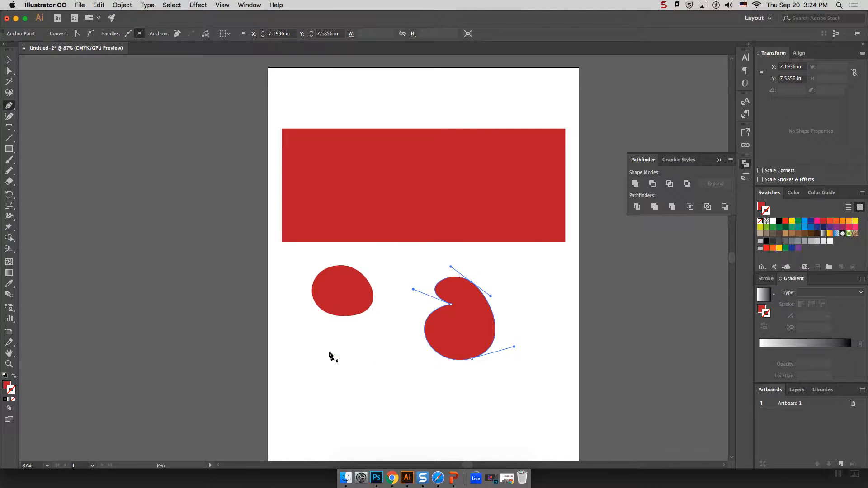
left_click_drag(293, 388, 312, 338)
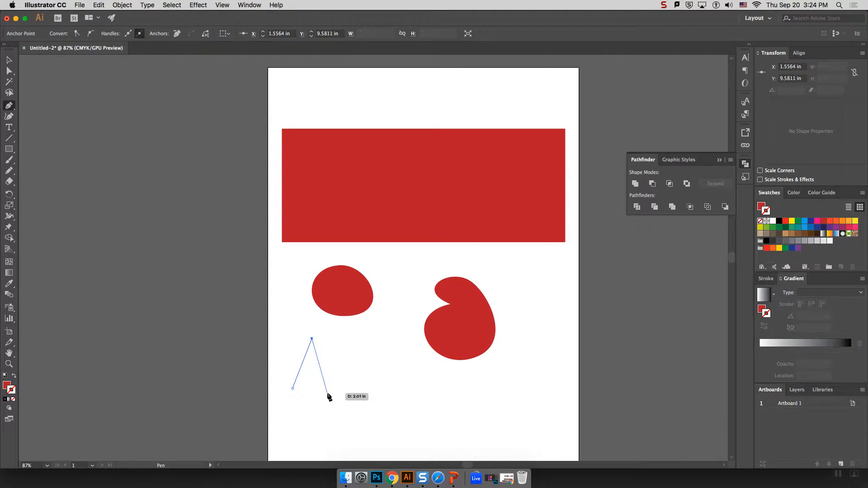
Draw a red three-spiked crown with a curved rounded bottom at the lower left.
left_click(325, 370)
left_click(327, 331)
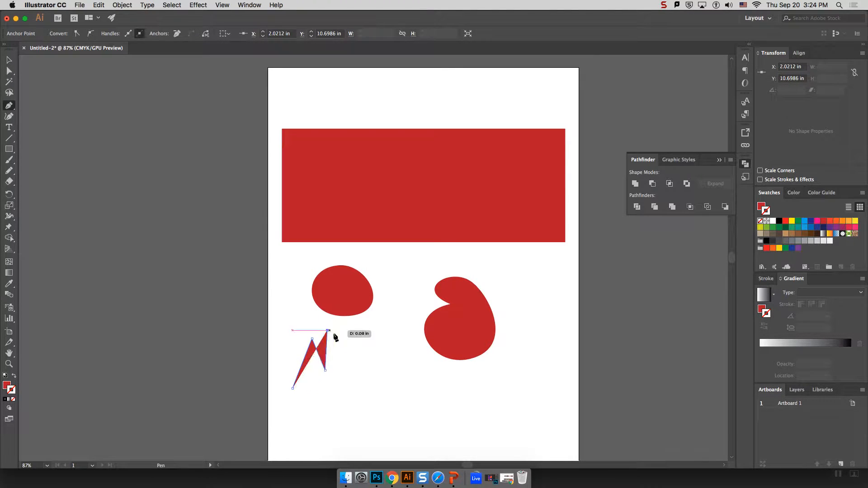
left_click(340, 373)
left_click(351, 334)
left_click(352, 388)
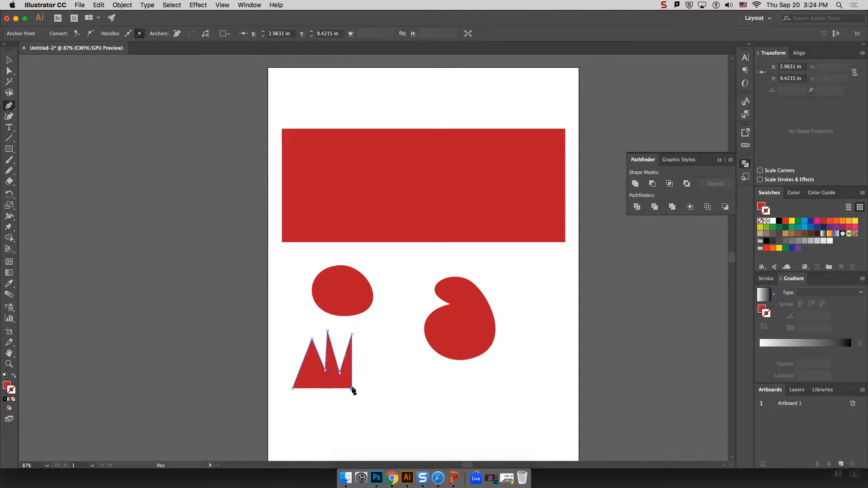
left_click_drag(319, 408, 284, 410)
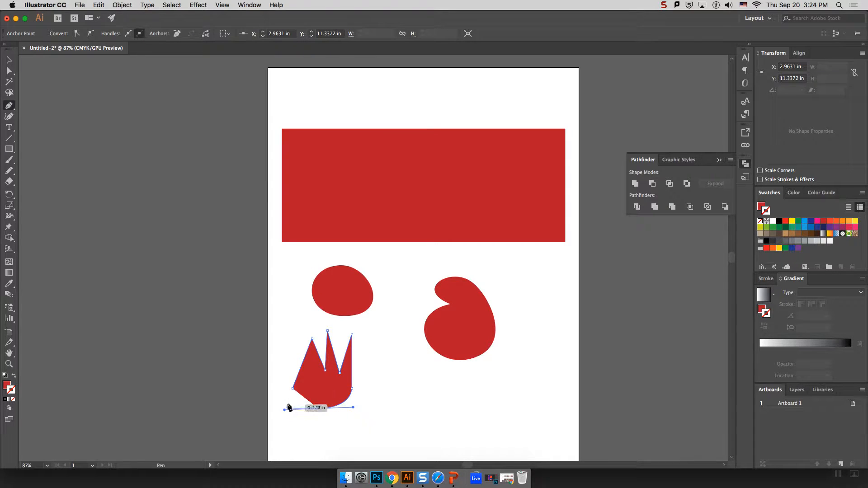
left_click(293, 388)
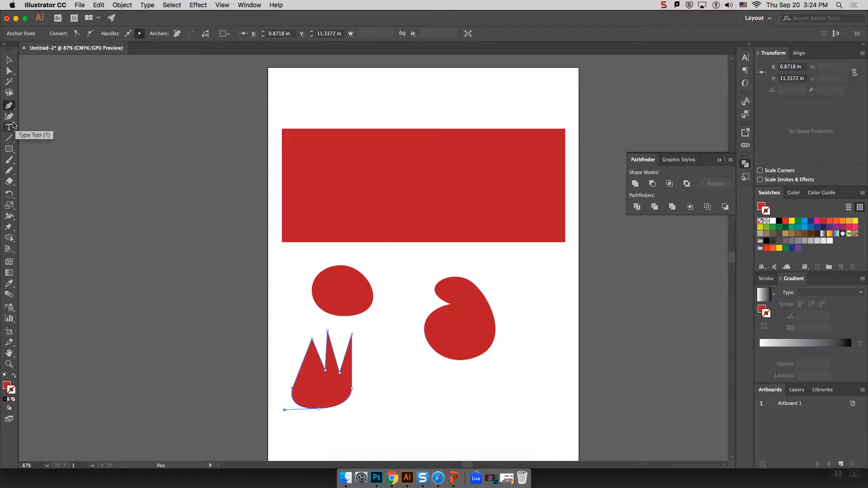
left_click(9, 172)
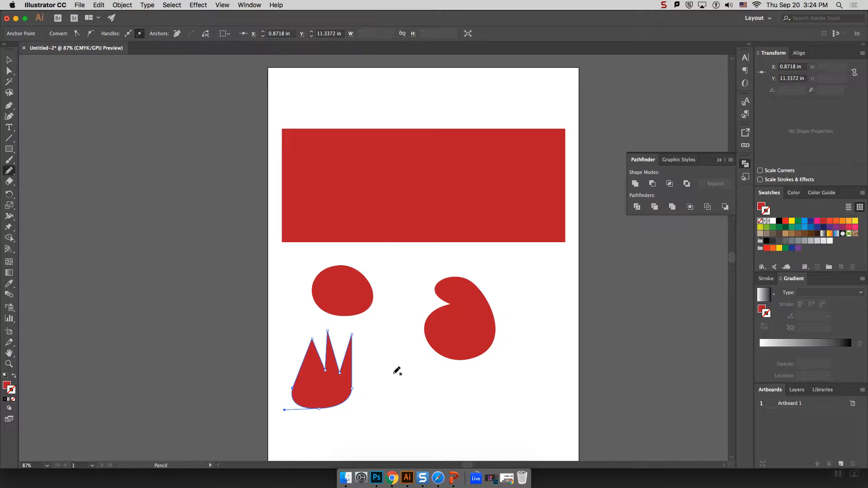
Sketch a freehand flame, then a closed teardrop outline about 2.93 × 1.89 in at lower right.
mouse_move(408, 417)
left_mouse_down()
mouse_move(388, 397)
mouse_move(402, 385)
mouse_move(391, 363)
mouse_move(396, 357)
mouse_move(408, 367)
mouse_move(406, 344)
mouse_move(414, 360)
mouse_move(417, 349)
mouse_move(426, 360)
mouse_move(420, 378)
mouse_move(431, 360)
mouse_move(435, 393)
mouse_move(441, 375)
mouse_move(449, 391)
mouse_move(417, 417)
left_mouse_up()
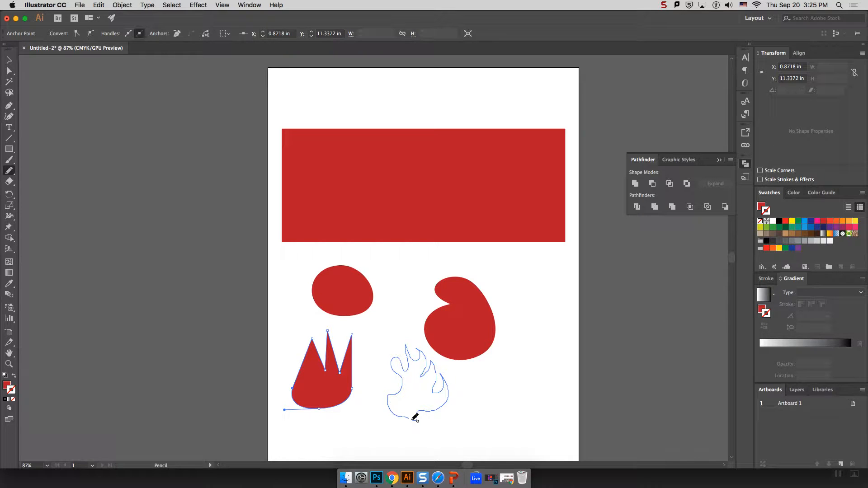
left_click_drag(415, 418, 416, 417)
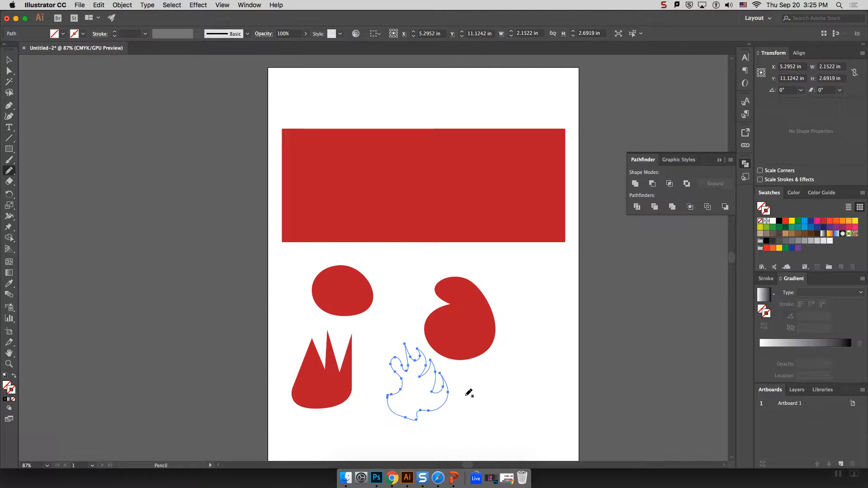
left_click_drag(478, 411, 513, 389)
mouse_move(523, 380)
left_mouse_down()
mouse_move(536, 371)
mouse_move(555, 377)
mouse_move(561, 394)
mouse_move(538, 422)
mouse_move(479, 413)
left_mouse_up()
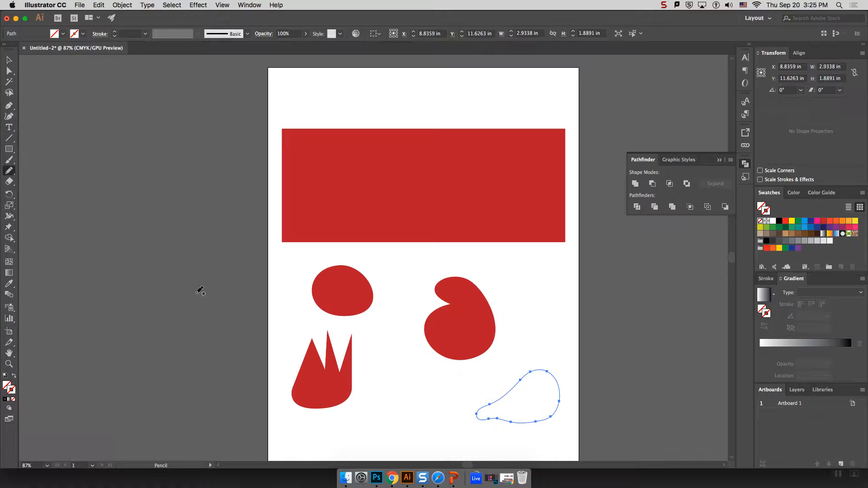
Set Pencil fidelity toward Accurate and sketch a freehand outline between the red blobs.
double_click(9, 171)
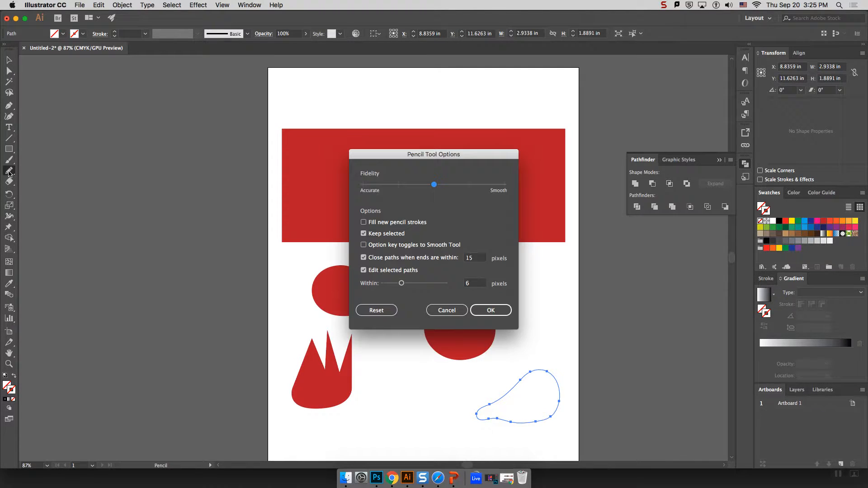
mouse_move(434, 187)
left_mouse_down()
mouse_move(358, 192)
mouse_move(500, 193)
mouse_move(364, 190)
left_mouse_up()
left_click(496, 311)
mouse_move(376, 344)
left_mouse_down()
mouse_move(369, 328)
mouse_move(394, 302)
mouse_move(395, 282)
mouse_move(416, 309)
mouse_move(378, 345)
left_mouse_up()
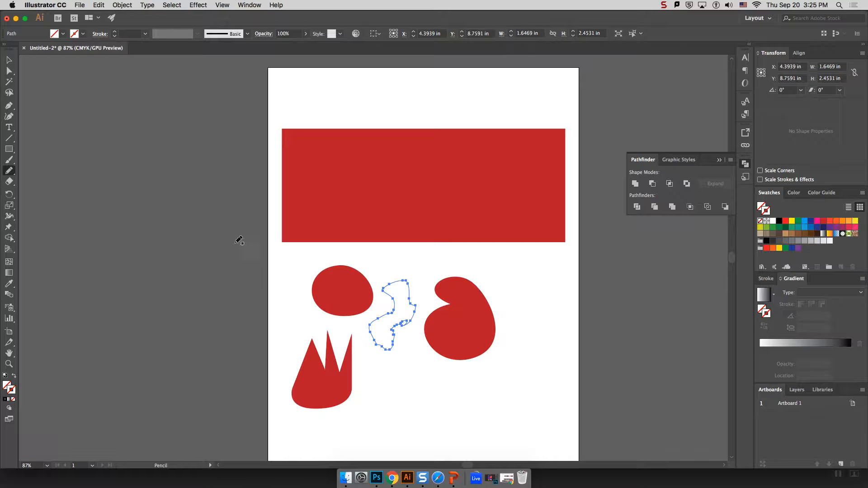
Change Pencil fidelity to Smooth and draw a freehand blob outline below the shapes.
double_click(9, 171)
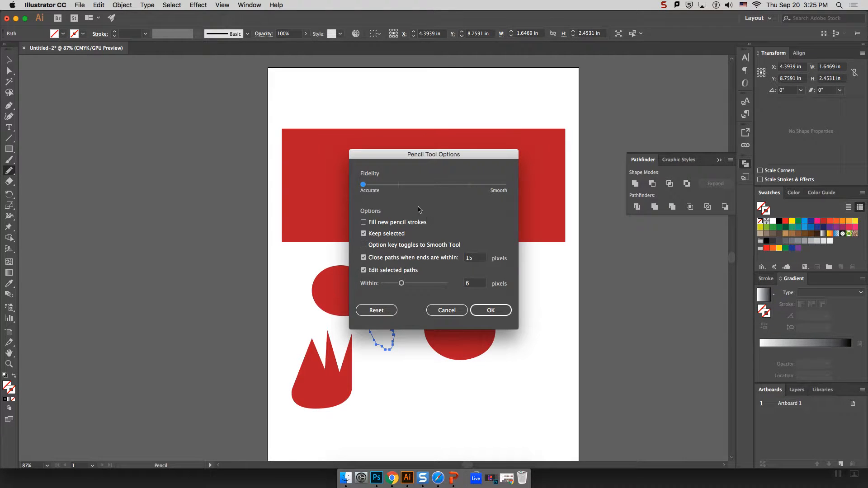
left_click_drag(363, 184, 505, 184)
left_click(471, 310)
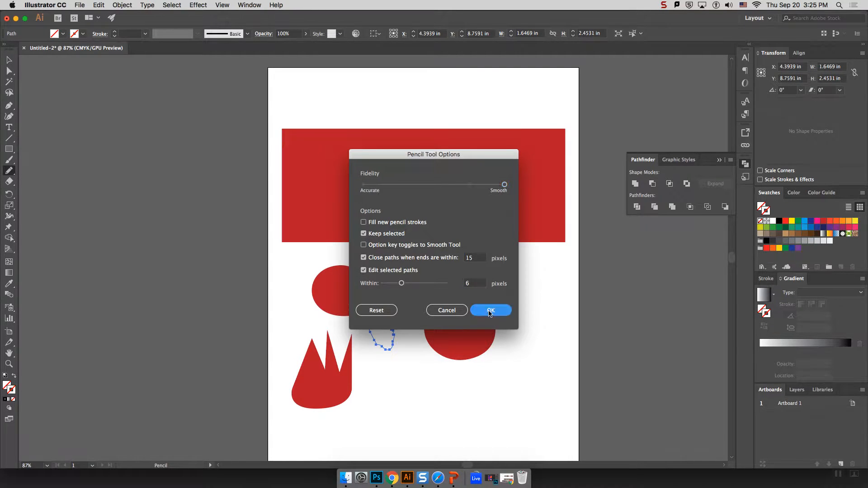
mouse_move(406, 402)
left_mouse_down()
mouse_move(407, 388)
mouse_move(440, 373)
mouse_move(483, 401)
mouse_move(419, 410)
mouse_move(408, 402)
left_mouse_up()
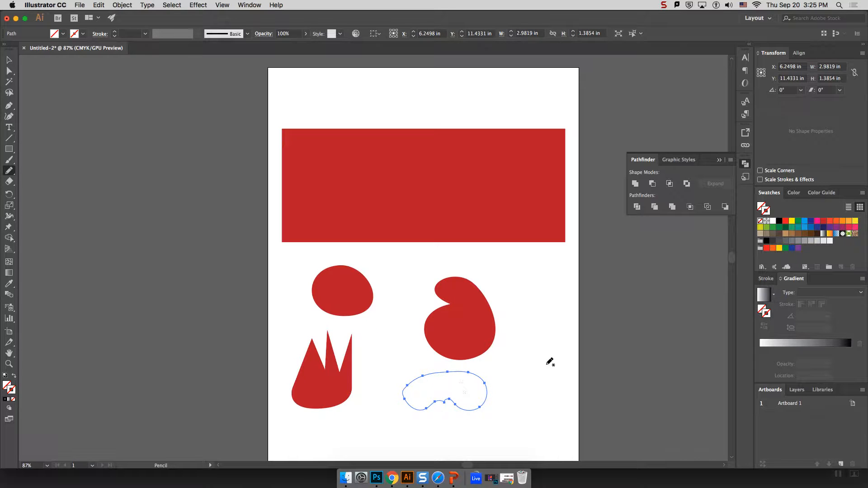
Select all the new freehand outline paths.
left_click(10, 60)
mouse_move(388, 308)
left_mouse_down()
mouse_move(408, 336)
mouse_move(373, 391)
left_mouse_up()
left_click_drag(567, 436, 401, 383)
left_click(406, 310, "shift")
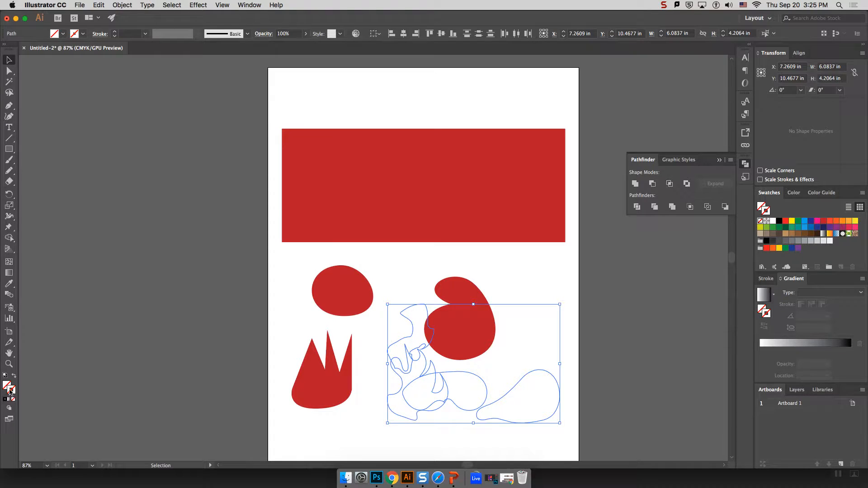
Make the selected outlines solid red and move one red piece up and left.
left_click(824, 221)
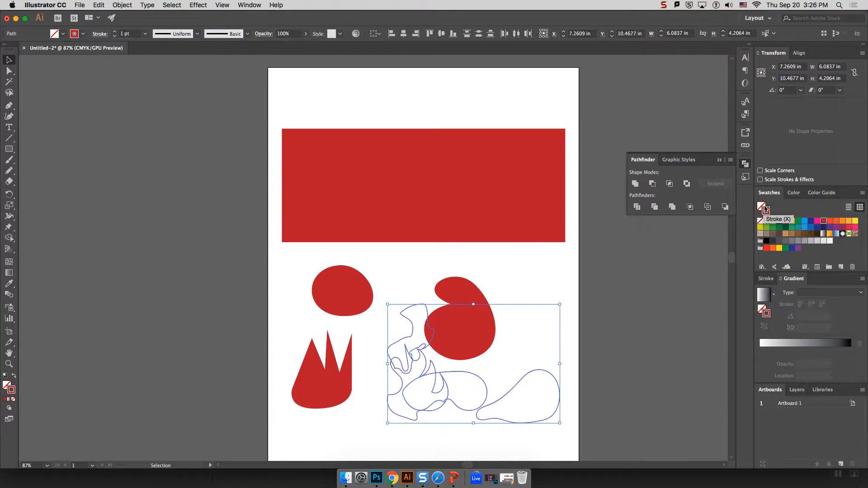
scroll(245, 355, "right", 1)
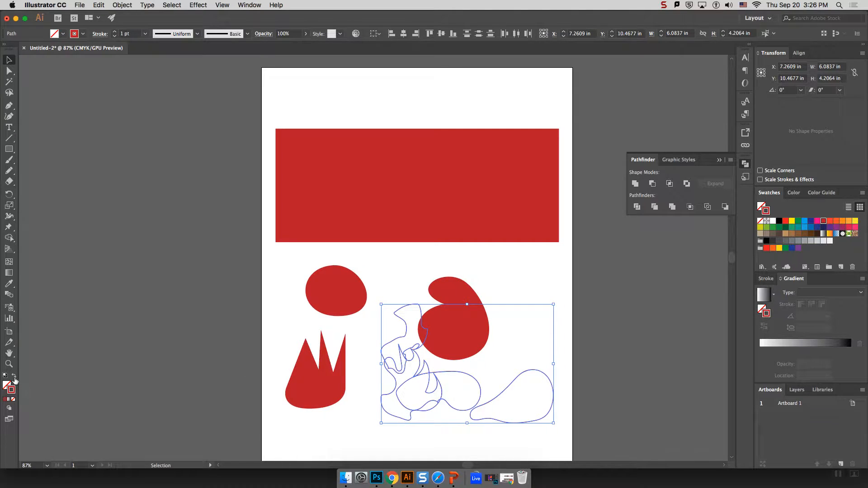
left_click(14, 379)
left_click(145, 305)
left_click_drag(413, 327, 394, 283)
Remove the shape's stroke and colour the squiggle orange-red.
left_click(842, 222)
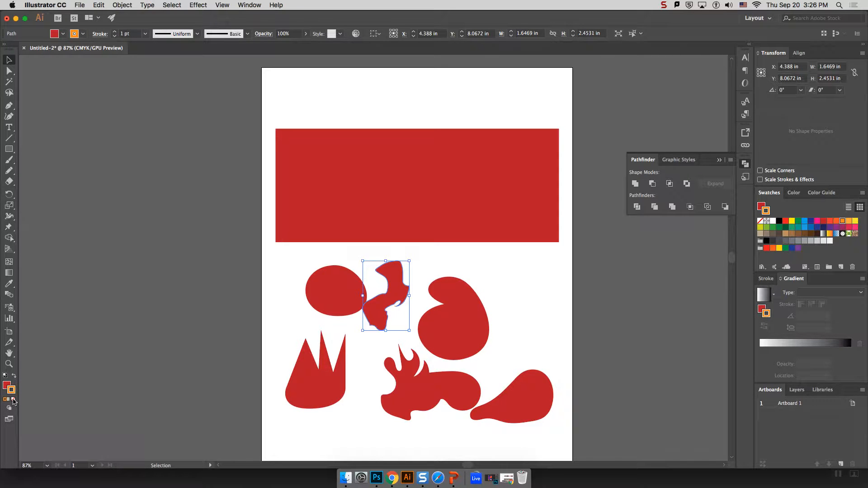
left_click(13, 399)
left_click(5, 385)
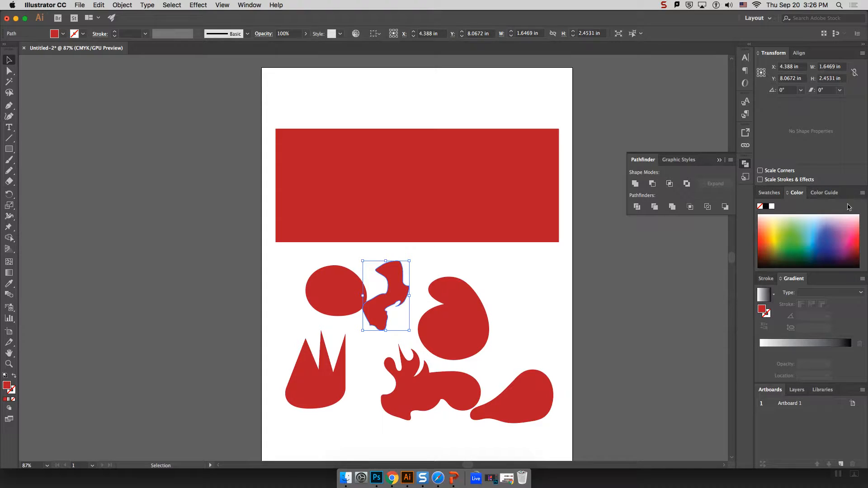
left_click(769, 193)
left_click(837, 223)
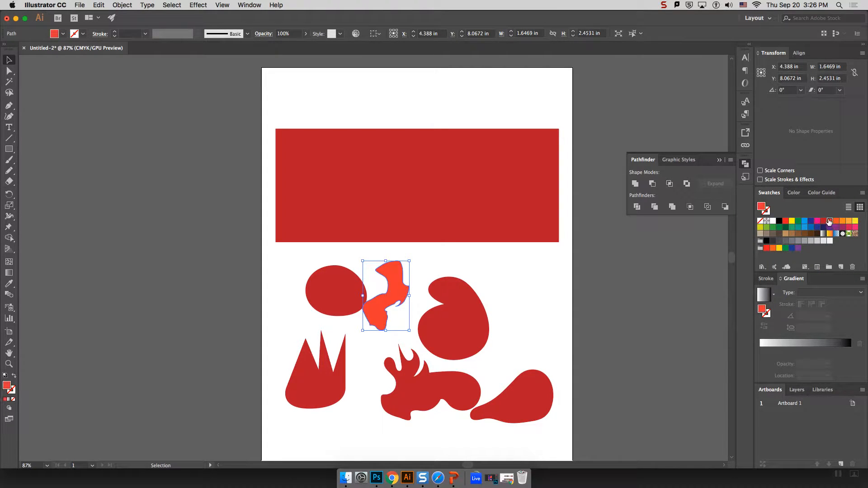
Colour the heart, the pear and the blob beside it orange.
left_click(439, 319)
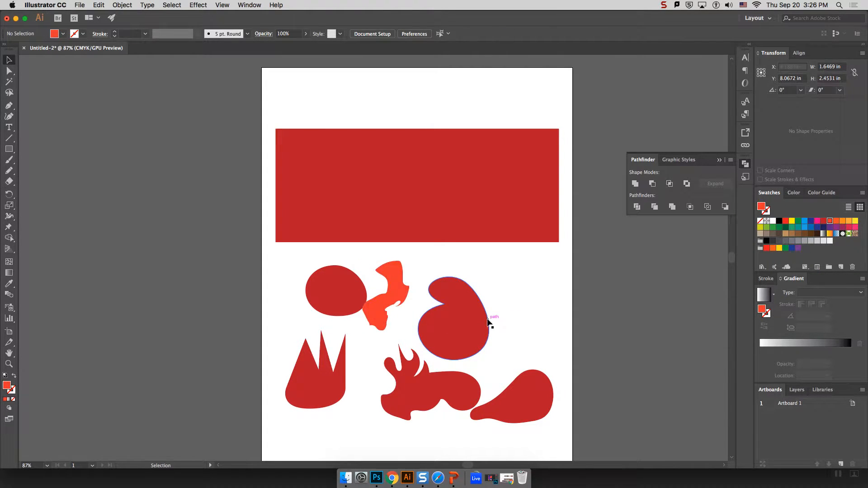
left_click(836, 222)
left_click(506, 387)
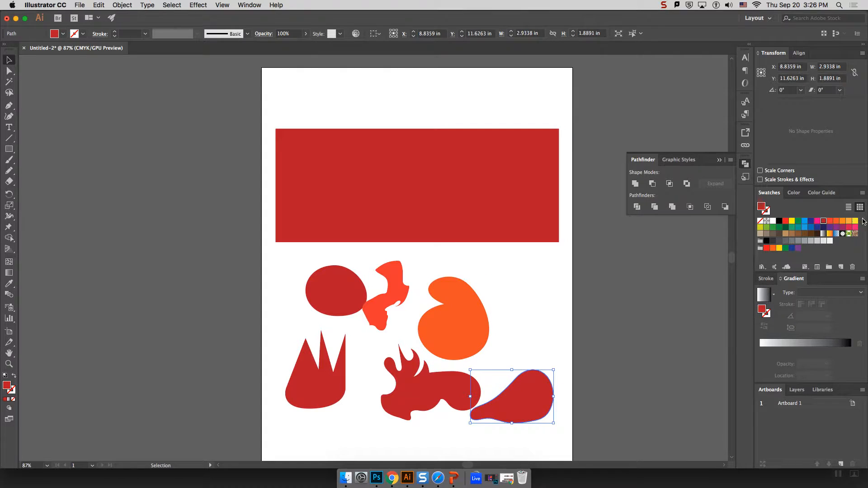
left_click(836, 222)
left_click(441, 389)
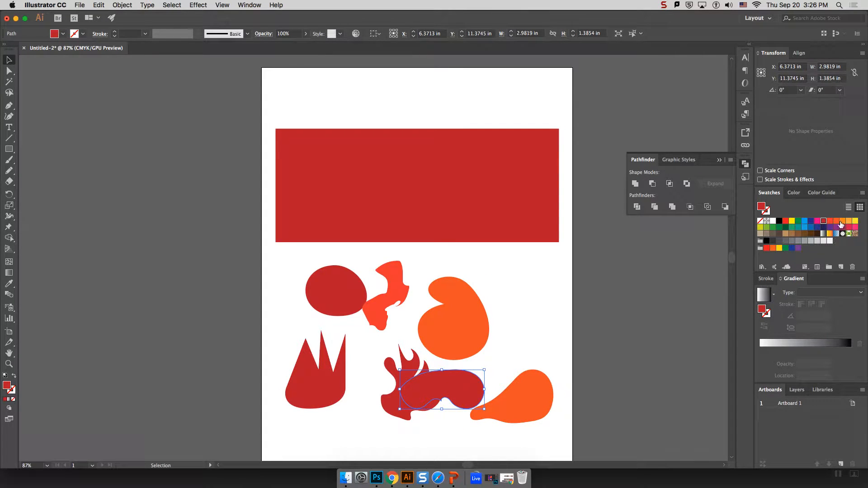
left_click(840, 223)
Colour the flame yellow and the crown pink.
left_click(388, 378)
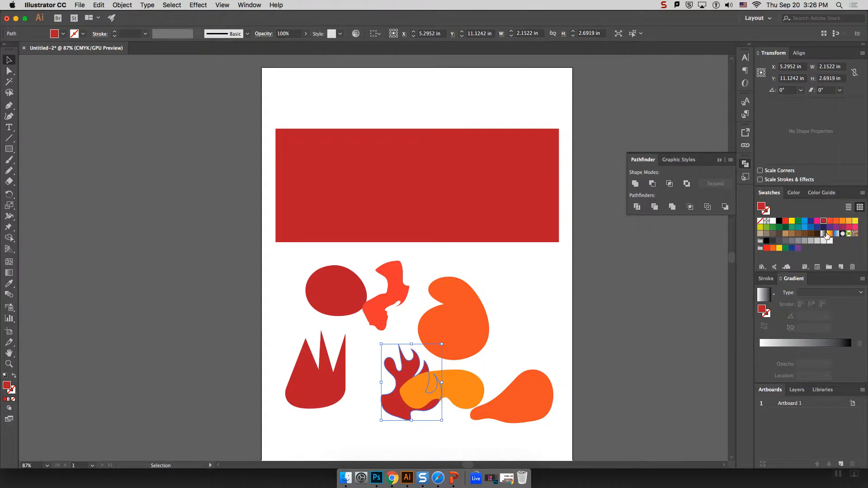
left_click(841, 222)
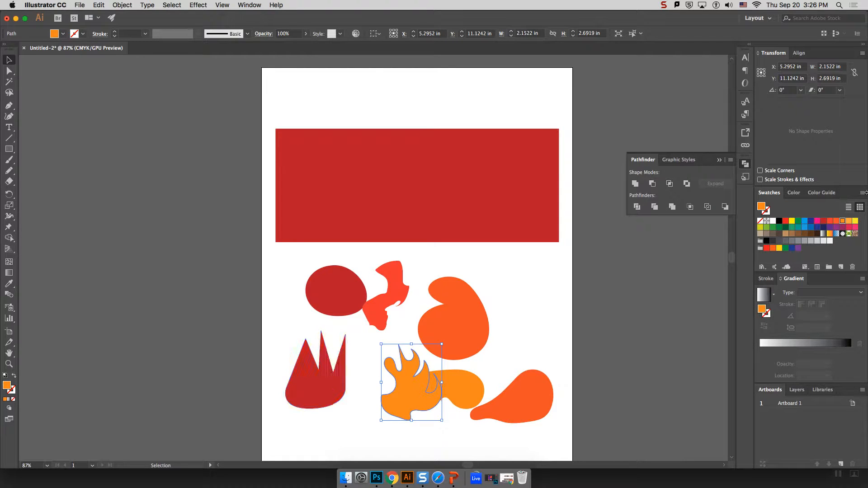
left_click(856, 221)
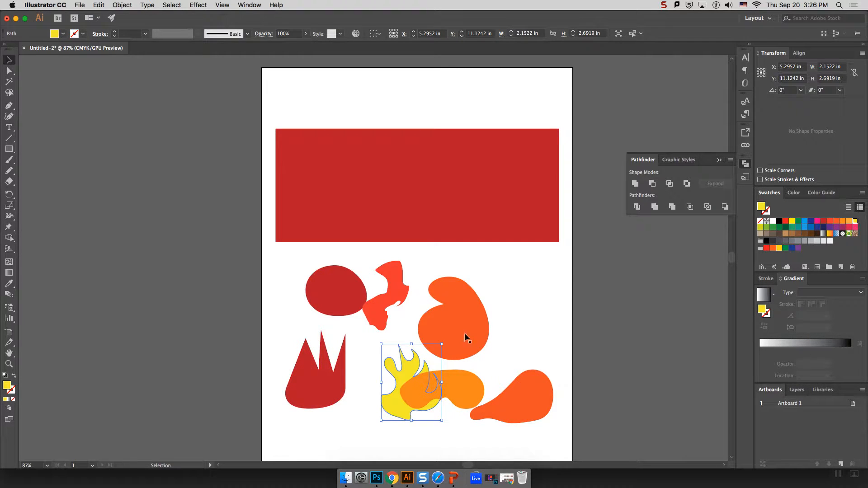
left_click(336, 392)
left_click(849, 227)
left_click(341, 299)
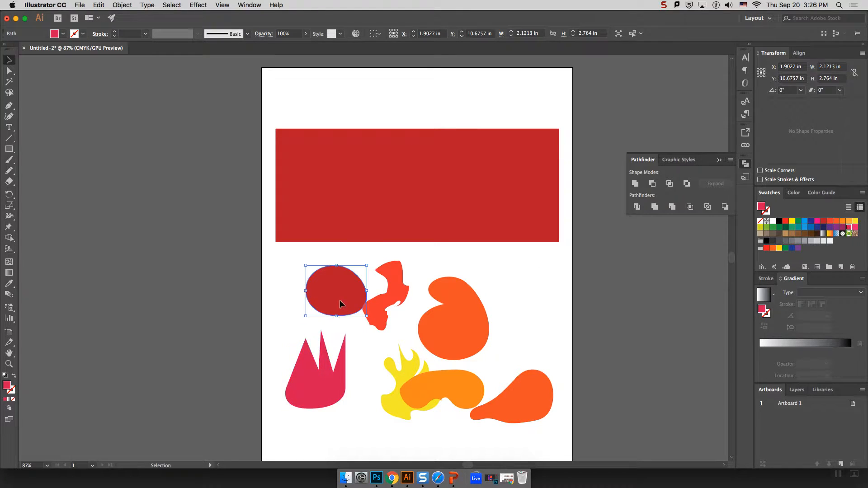
Colour the ellipse light orange and drag every blob onto the red rectangle.
left_click(849, 222)
scroll(515, 329, "right", 1)
left_click_drag(339, 292, 339, 160)
mouse_move(385, 290)
left_mouse_down()
mouse_move(379, 196)
mouse_move(348, 217)
left_mouse_up()
left_click_drag(451, 329, 414, 167)
left_click_drag(447, 378, 523, 150)
left_click_drag(412, 402, 456, 249)
left_click_drag(316, 392, 290, 212)
left_click_drag(335, 152, 341, 170)
Enlarge the red squiggle, shrink the yellow flame and centre it on the rectangle.
mouse_move(352, 206)
left_mouse_down()
mouse_move(345, 233)
mouse_move(376, 192)
left_mouse_up()
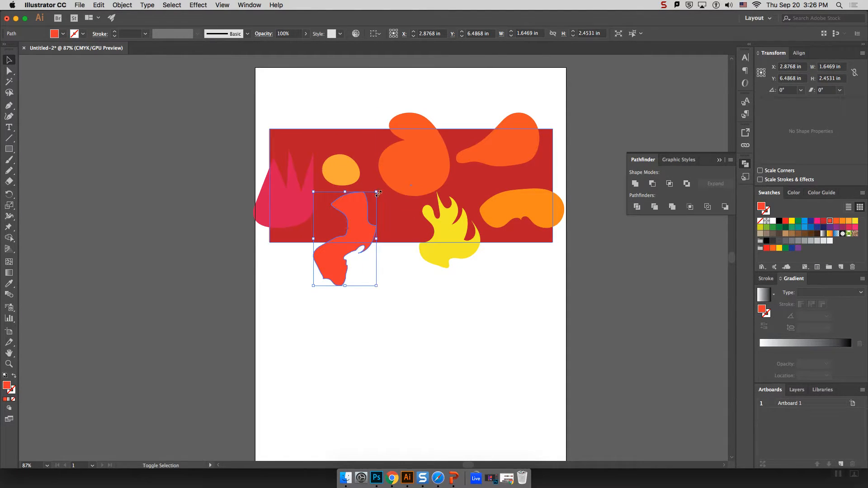
left_click(451, 229)
left_click_drag(481, 269, 460, 221)
mouse_move(515, 199)
left_mouse_down()
mouse_move(515, 186)
mouse_move(496, 246)
mouse_move(425, 256)
mouse_move(328, 244)
mouse_move(525, 221)
mouse_move(520, 171)
mouse_move(523, 187)
left_mouse_up()
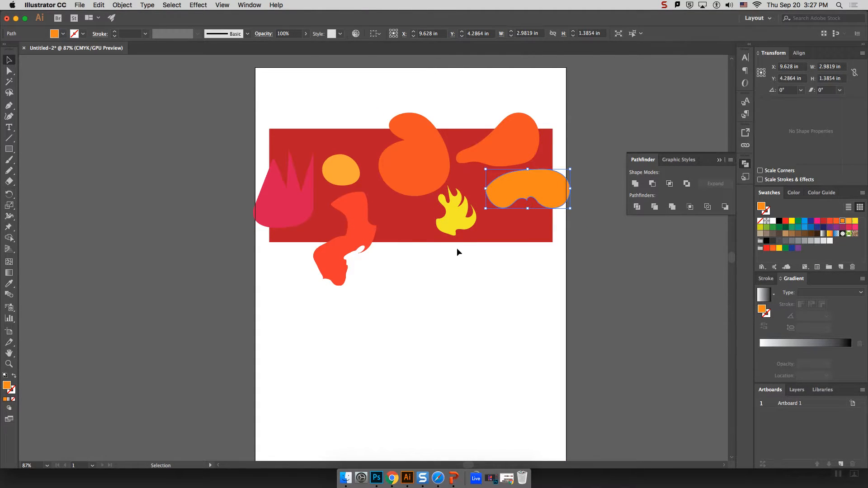
left_click(279, 217)
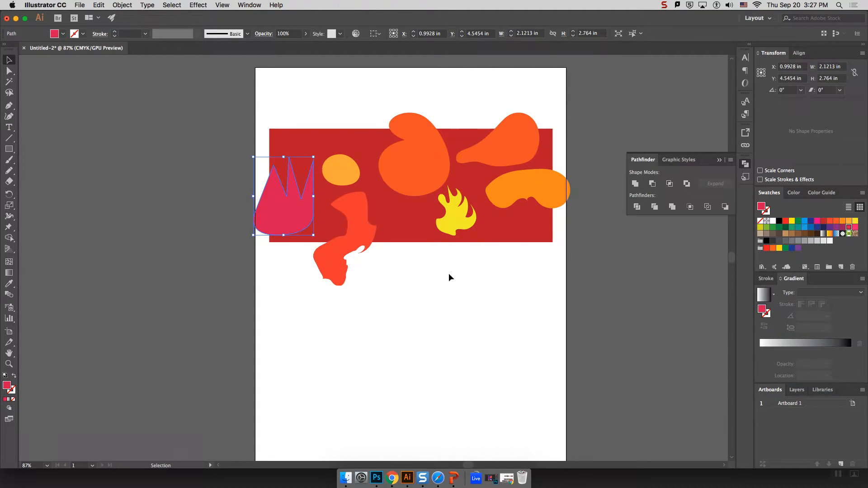
left_click(479, 272)
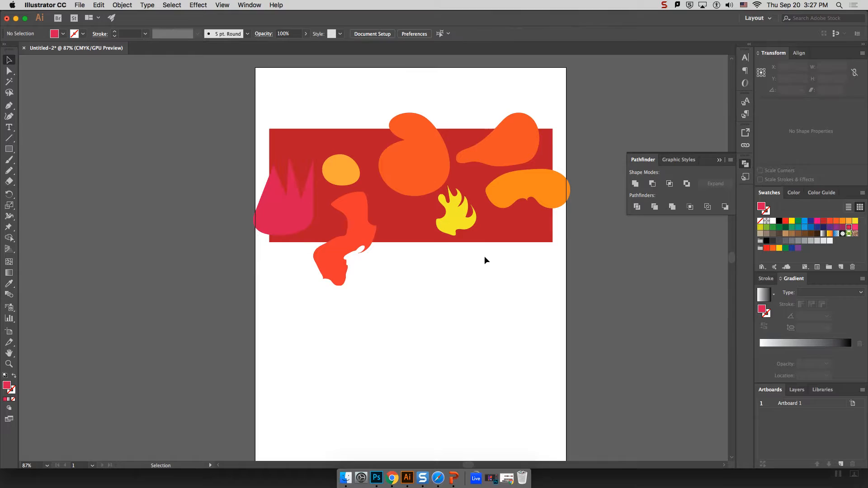
left_click(522, 220)
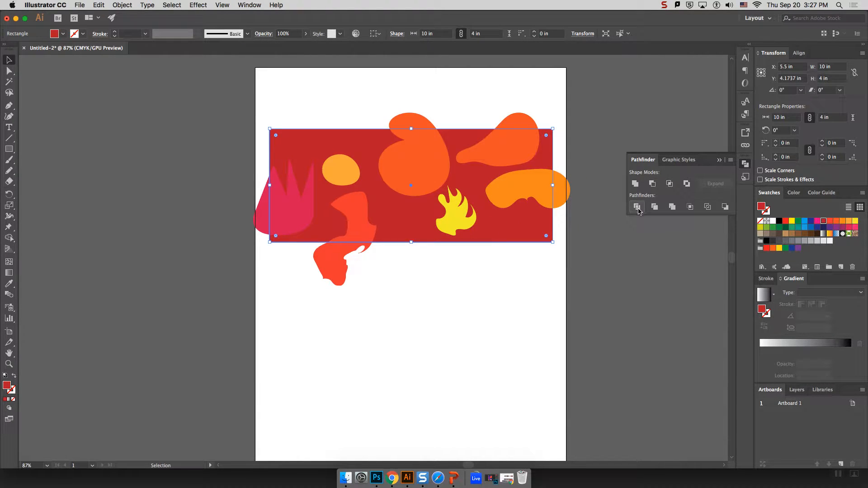
left_click(472, 280)
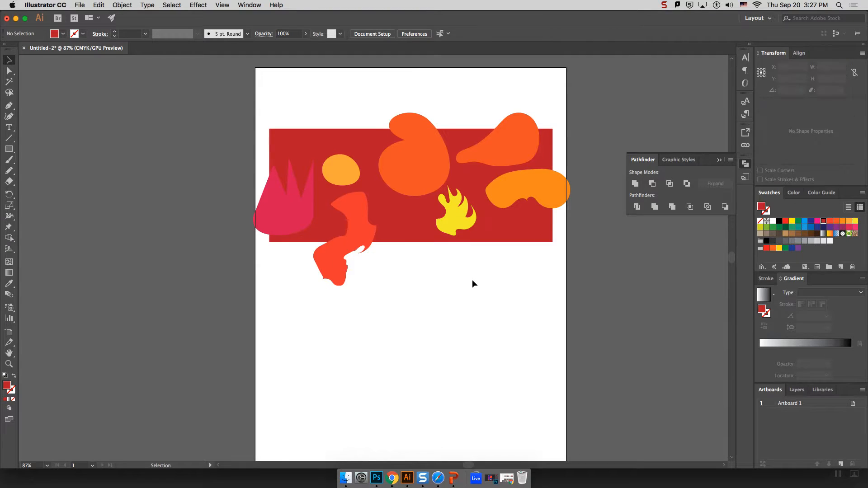
left_click(298, 210)
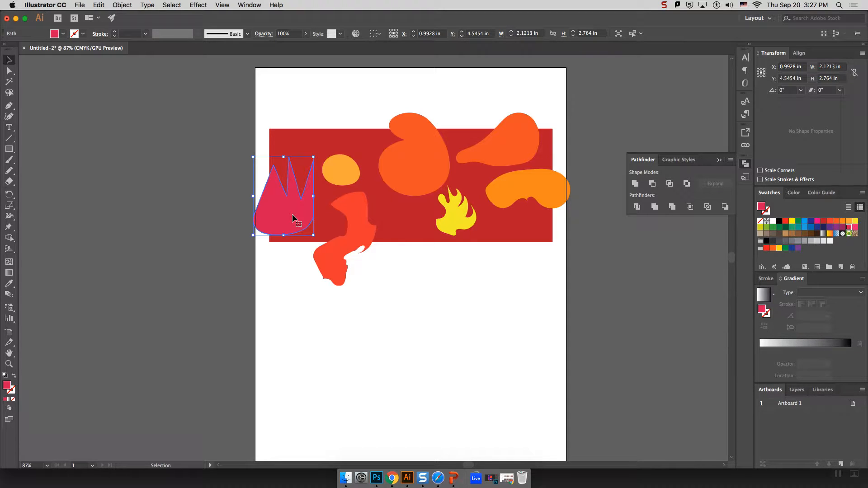
left_click(446, 224)
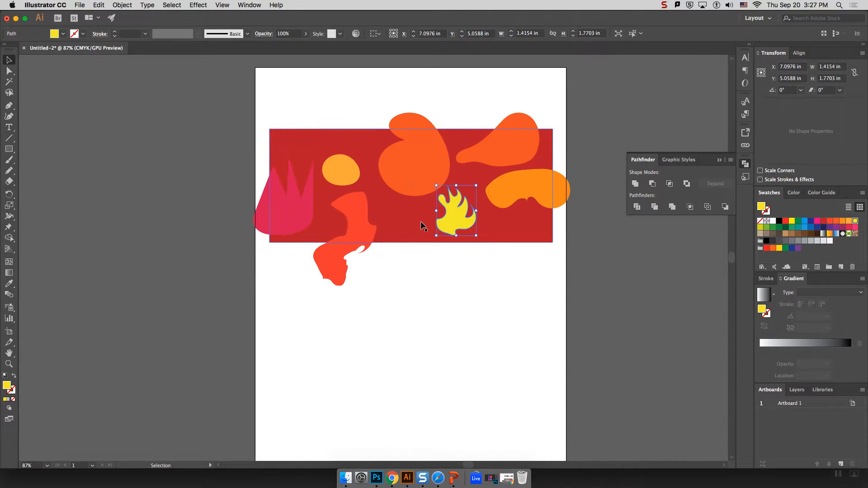
left_click(400, 226)
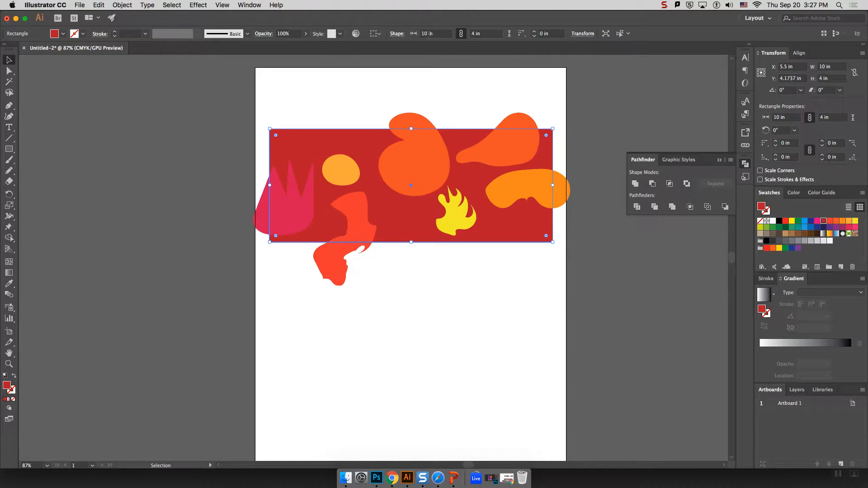
left_click(766, 18)
Switch between Essentials and Layout workspaces, settle on Layout, and select the pink crown.
left_click(765, 23)
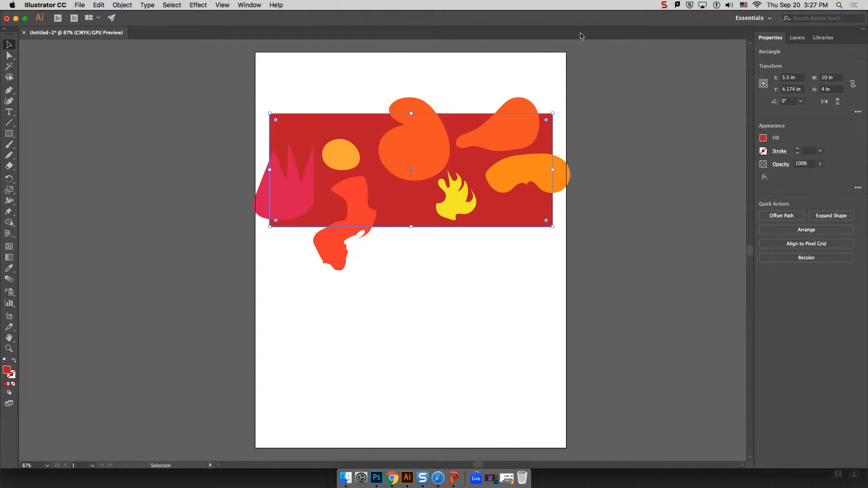
left_click(753, 18)
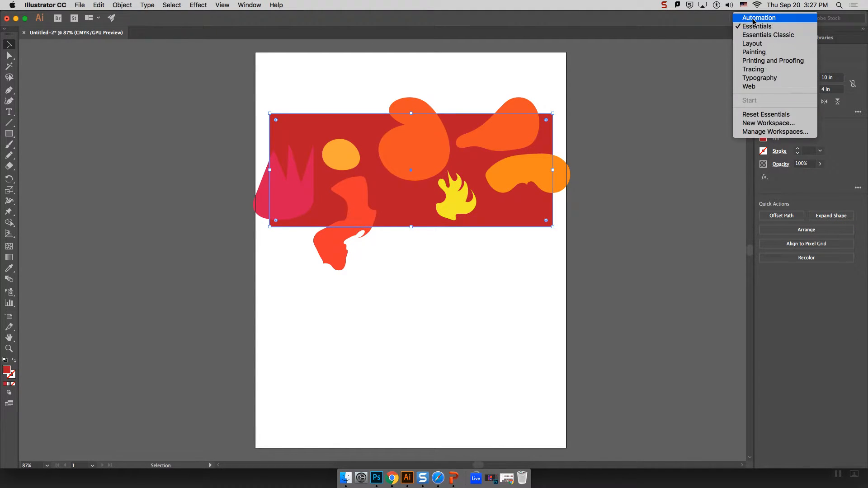
left_click(746, 45)
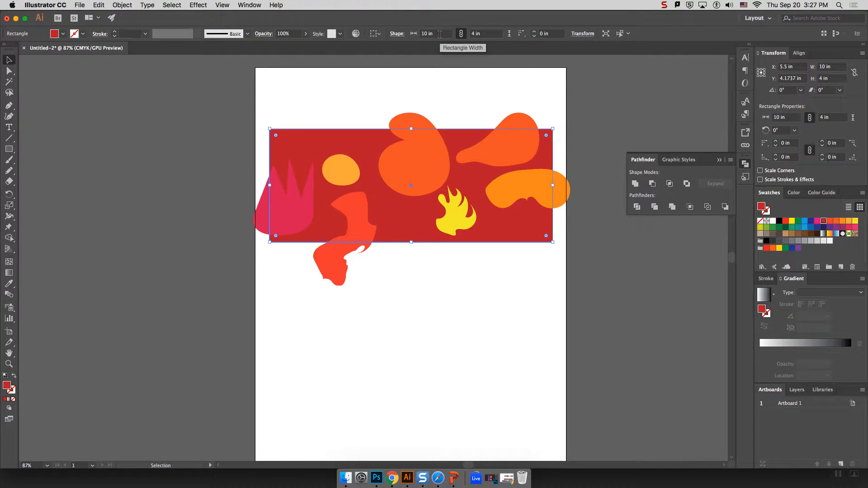
left_click(767, 19)
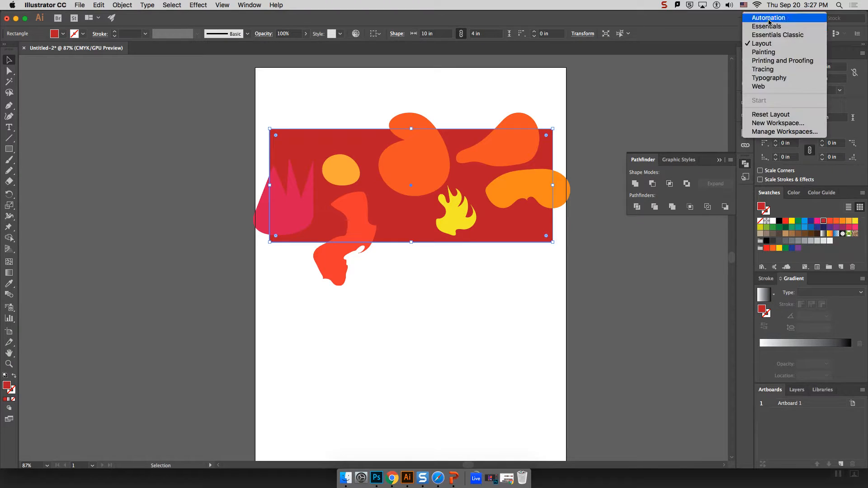
left_click(770, 26)
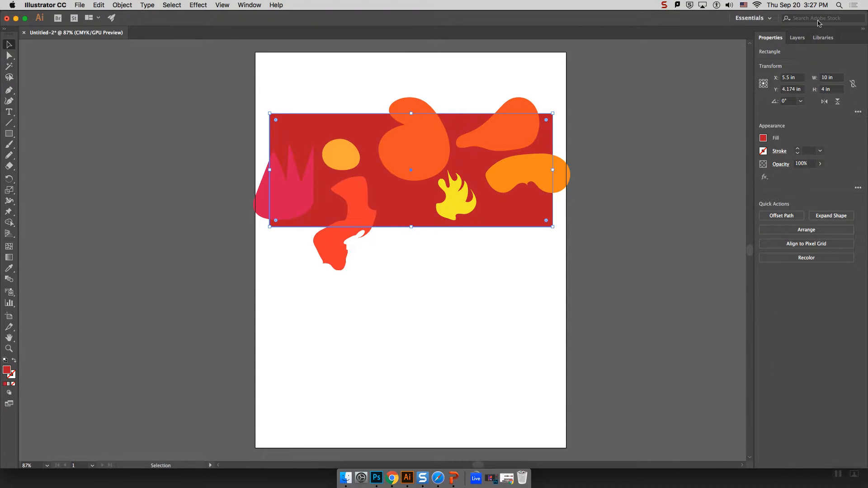
left_click(757, 20)
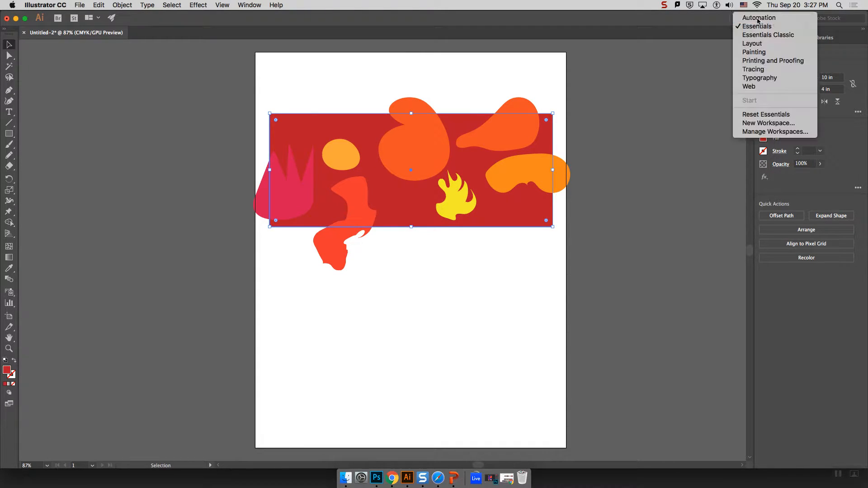
left_click(765, 44)
left_click(462, 93)
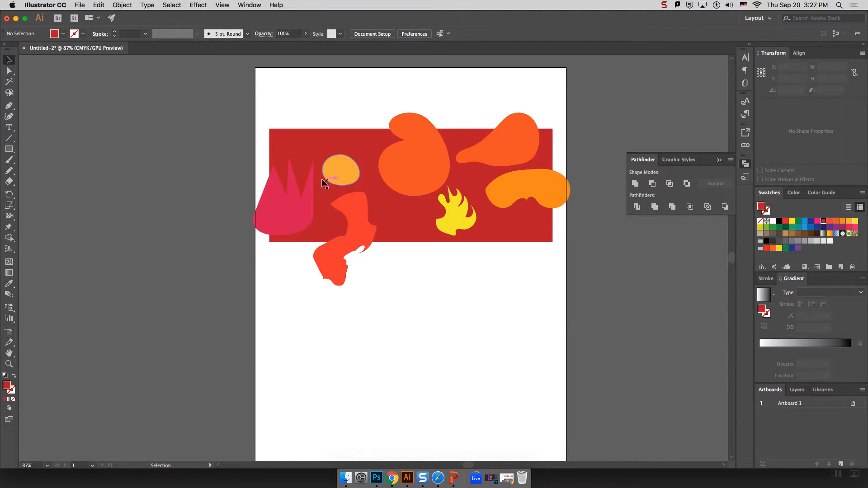
left_click(280, 217)
Open Transform > Move for the pink crown and set Vertical to 0 in.
right_click(291, 208)
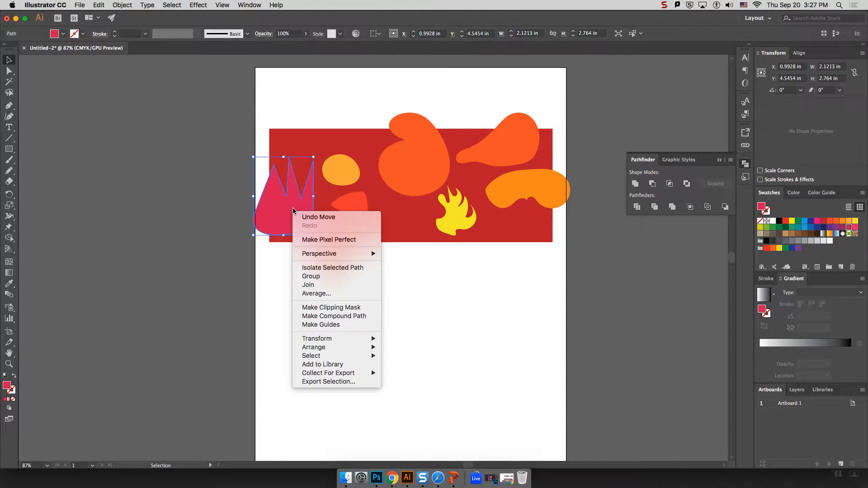
mouse_move(353, 344)
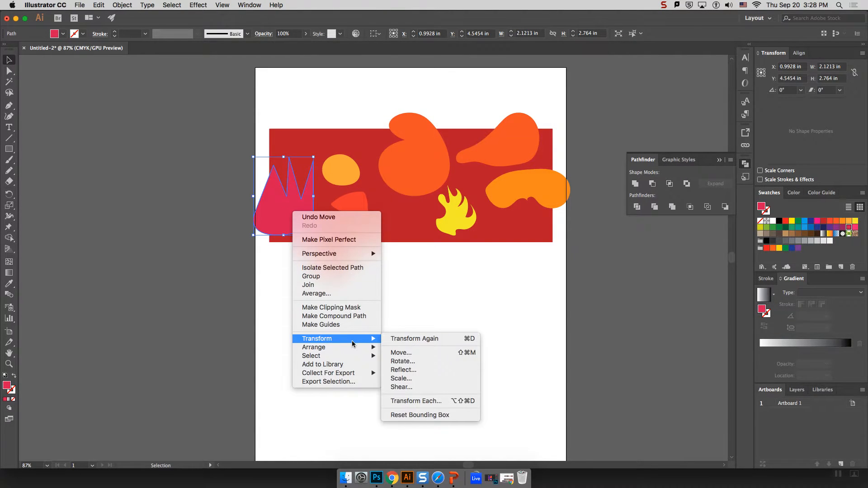
left_click(418, 353)
left_click_drag(453, 119, 508, 87)
key("Tab")
type("0")
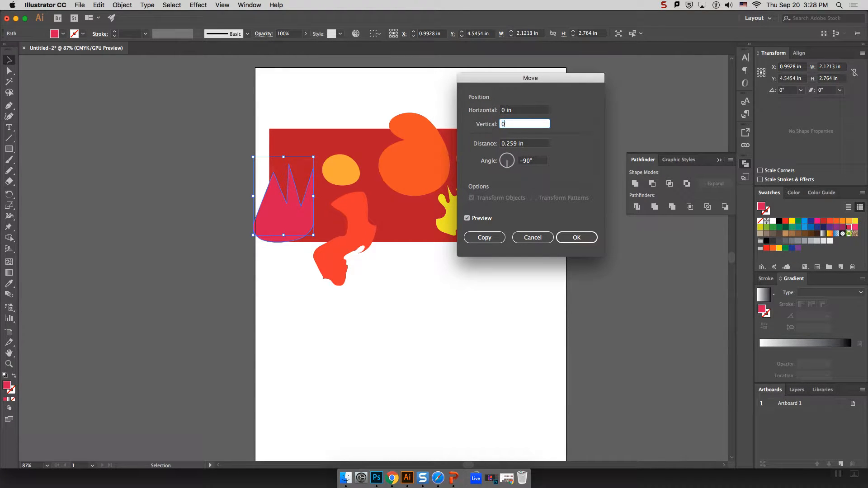
left_click(533, 145)
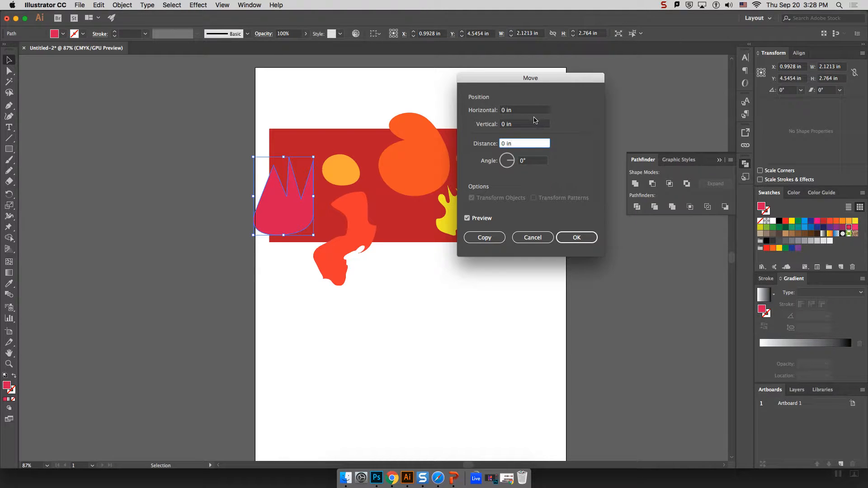
Set Horizontal to 10 in, preview, and place a copy of the crown.
left_click(520, 112)
left_click_drag(520, 111, 494, 112)
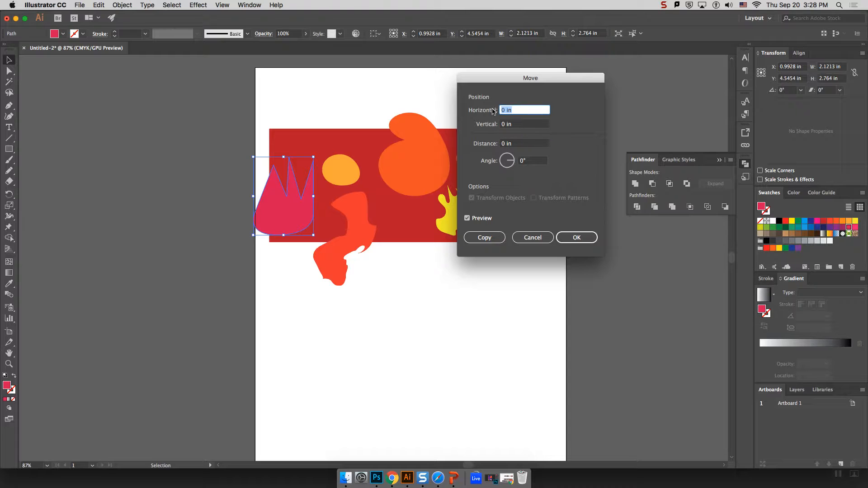
type("10")
left_click_drag(528, 78, 565, 256)
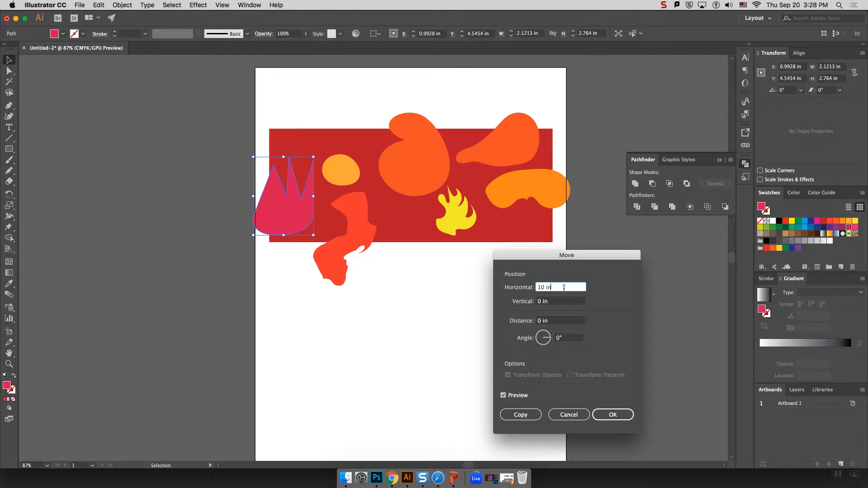
left_click(551, 302)
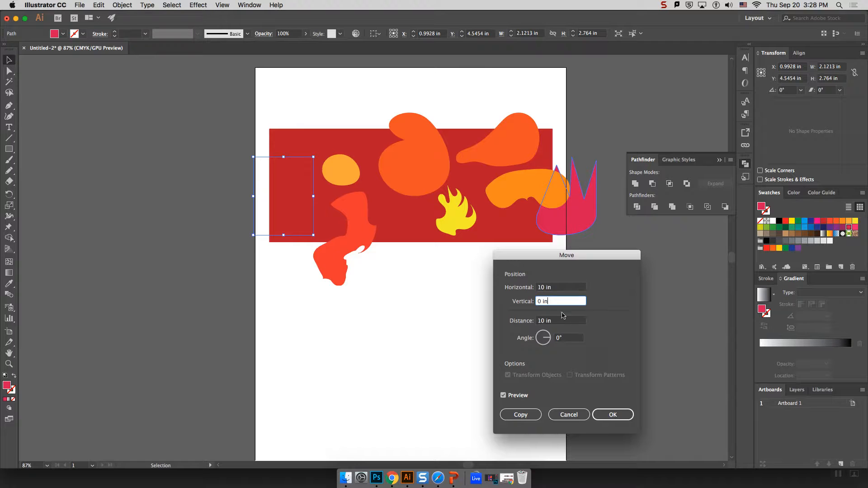
left_click(531, 413)
left_click_drag(574, 256, 573, 247)
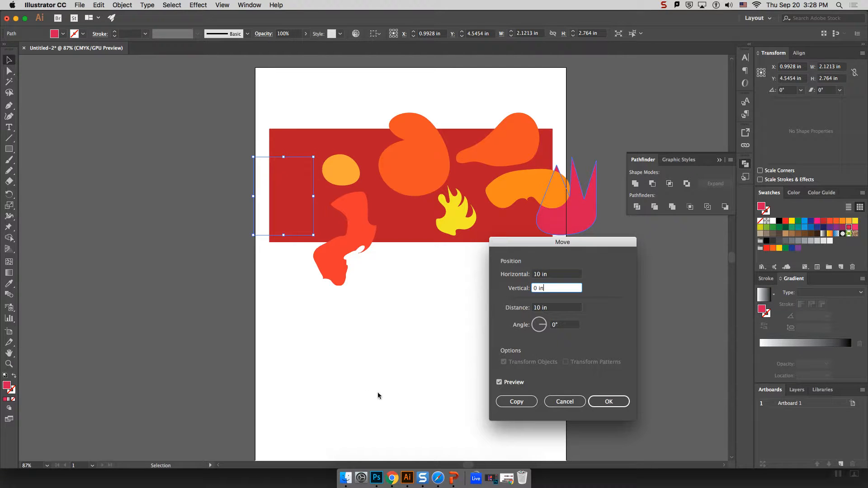
left_click(517, 401)
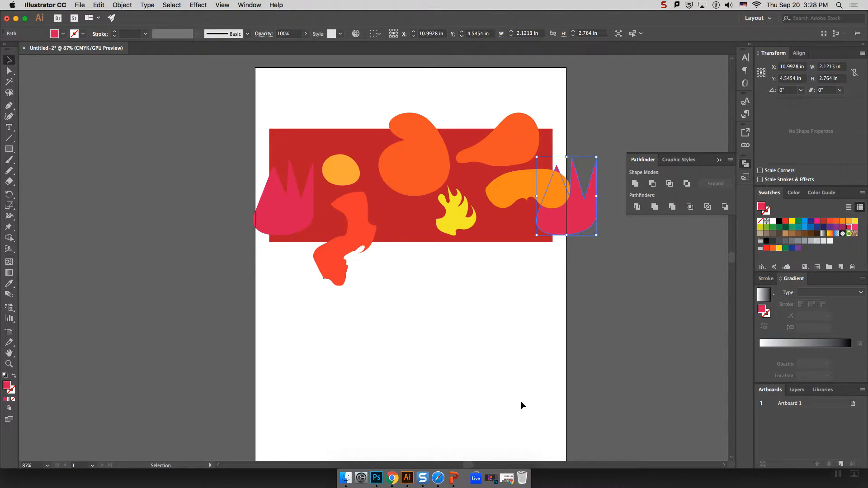
left_click(552, 286)
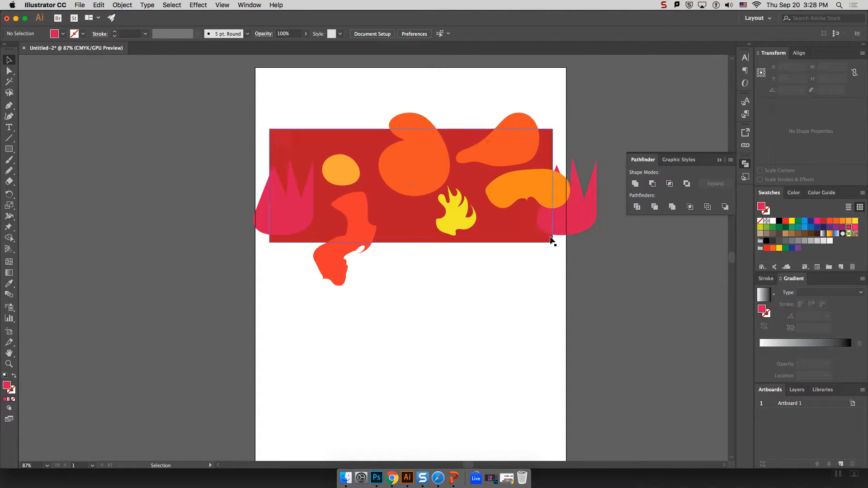
Group the left and right pink crowns into a single object.
left_click(300, 219)
left_click(580, 221, "shift")
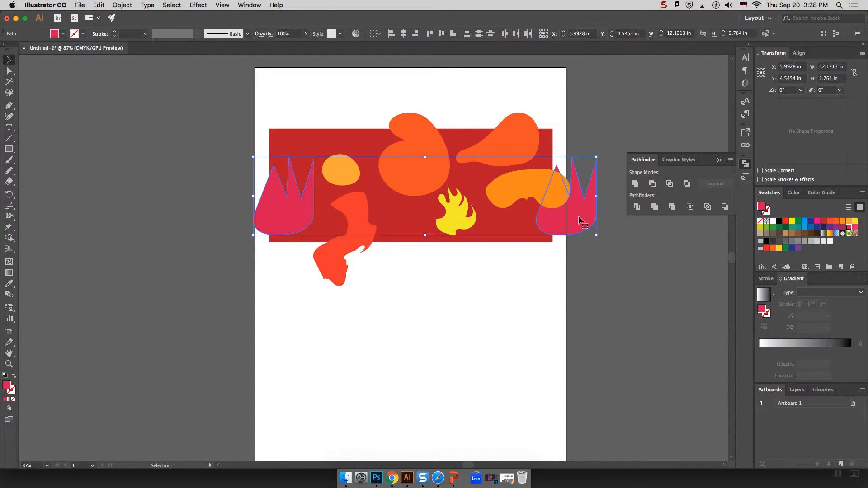
right_click(580, 220)
left_click(622, 275)
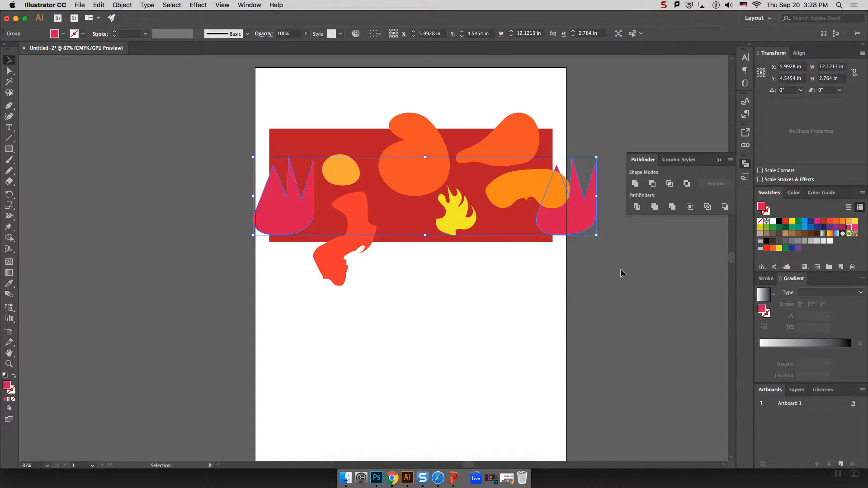
Nudge the crown group into place, ending slightly lower at Y 4.5454 in.
left_click(614, 235)
left_click_drag(568, 215, 563, 215)
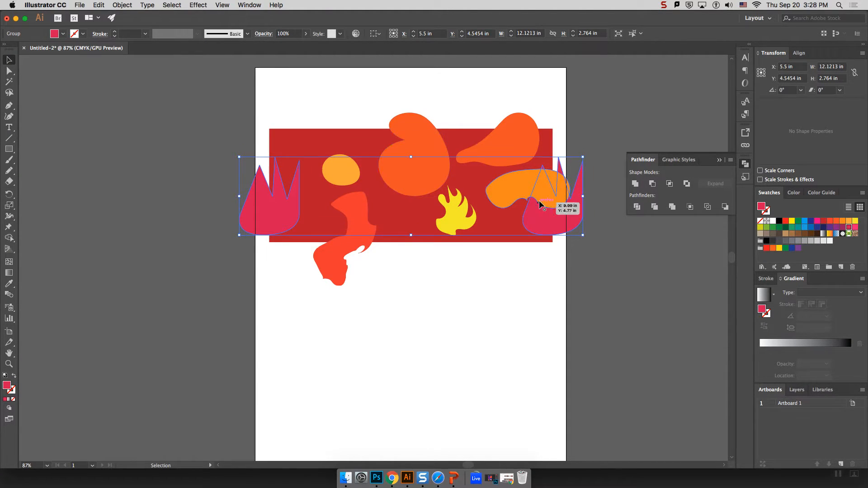
left_click_drag(555, 219, 558, 213)
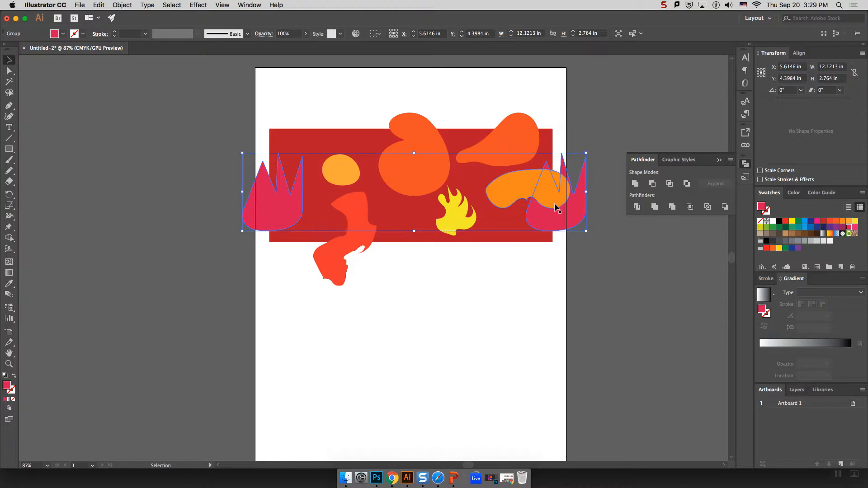
left_click_drag(564, 219, 564, 223)
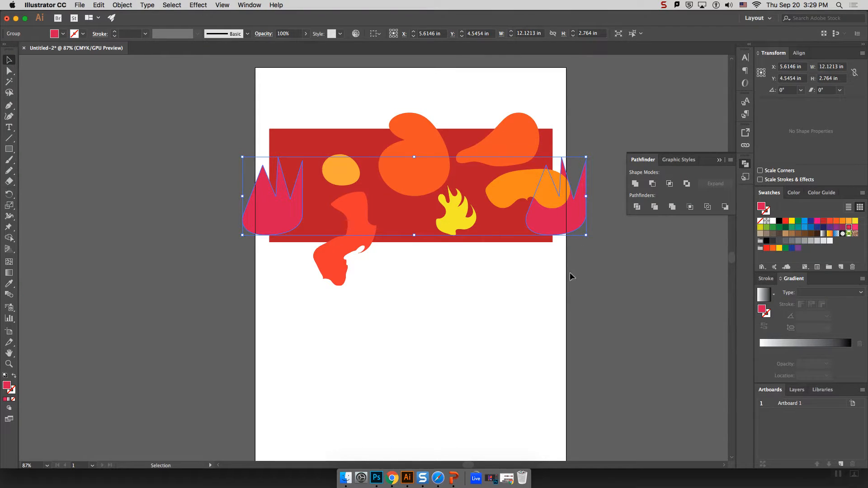
left_click(392, 260)
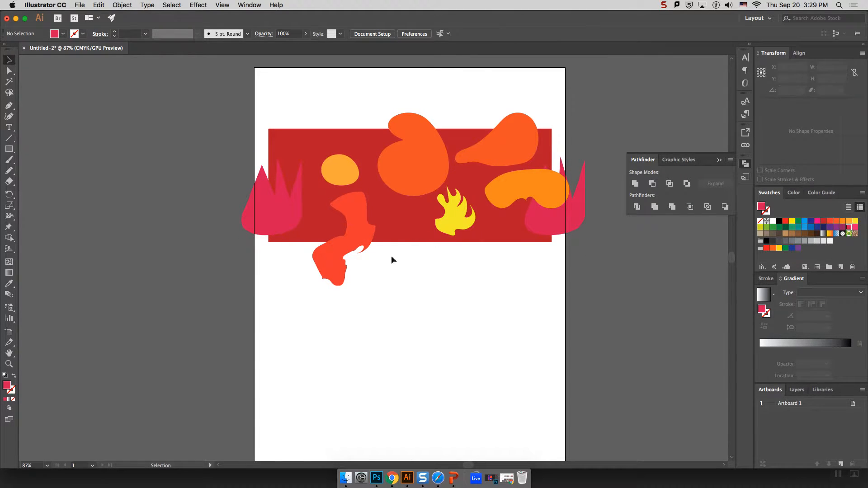
Open Transform > Move for the red-orange swirl and zero both offsets.
left_click(356, 229)
right_click(440, 256)
mouse_move(496, 396)
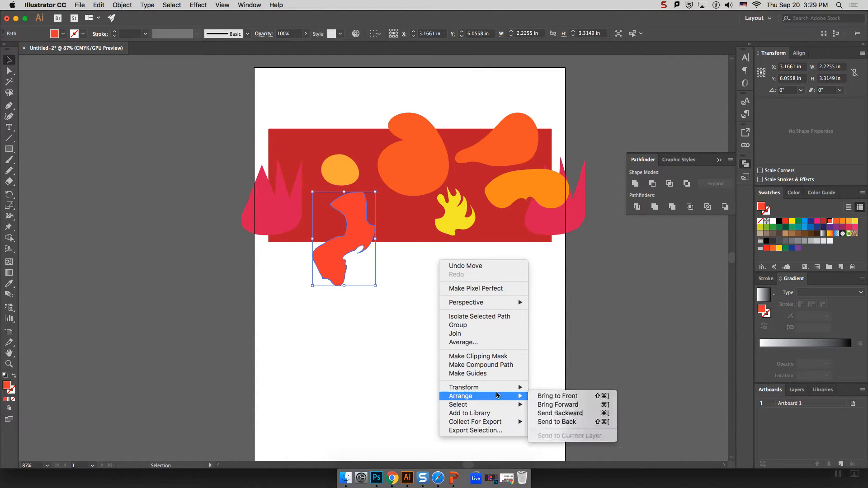
left_click(568, 398)
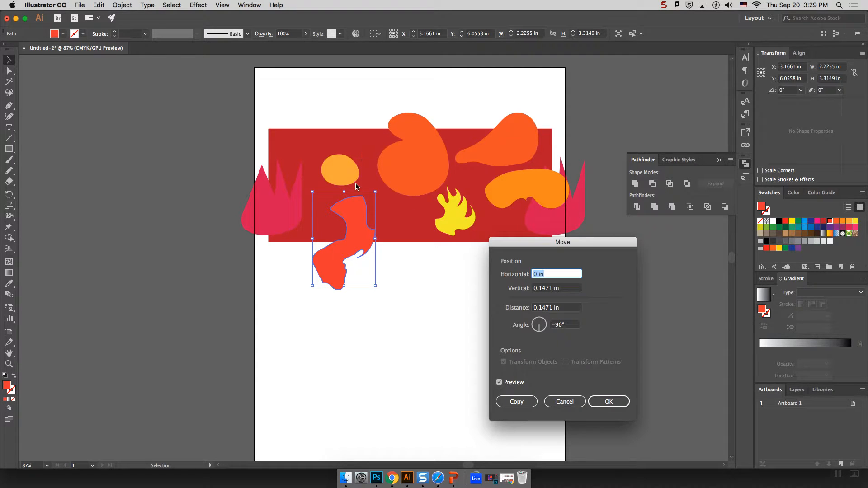
left_click(568, 288)
type("0")
left_click(574, 275)
key("Down")
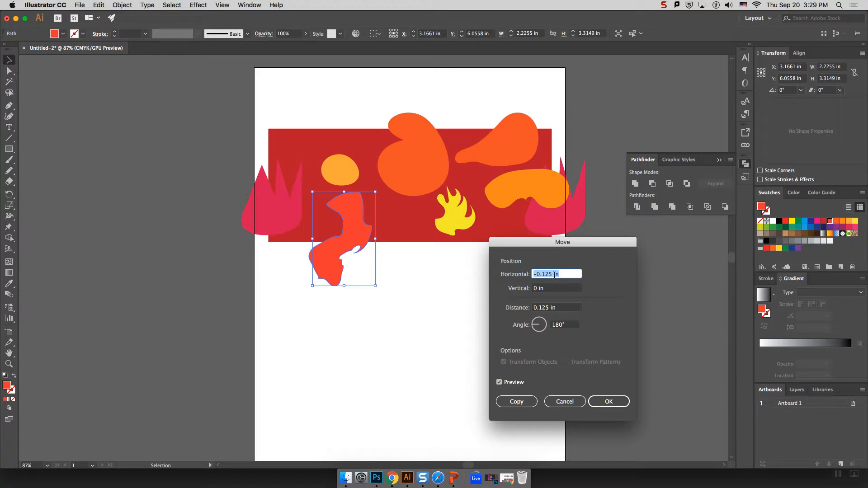
type("0")
left_click(575, 291)
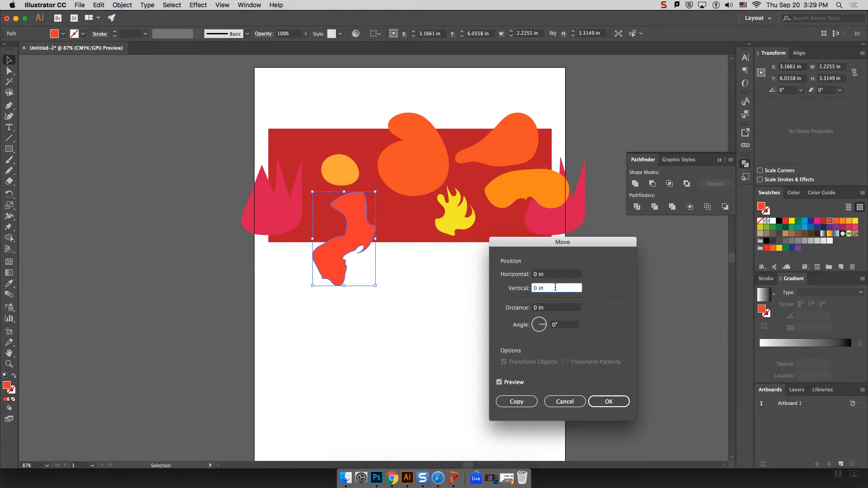
Set the vertical offset to -4 in, preview it, and copy the swirl 4 in higher.
left_click_drag(543, 288, 523, 287)
type("-4")
left_click(560, 275)
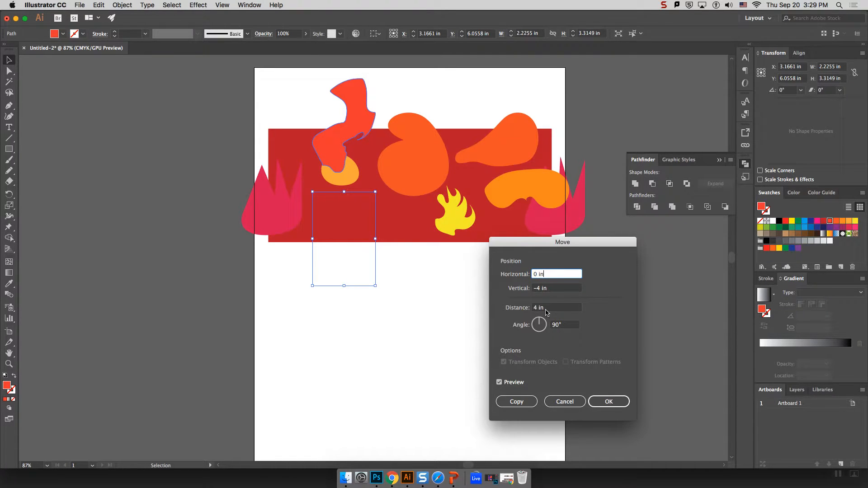
left_click(499, 383)
left_click(499, 383)
left_click(499, 382)
left_click(499, 382)
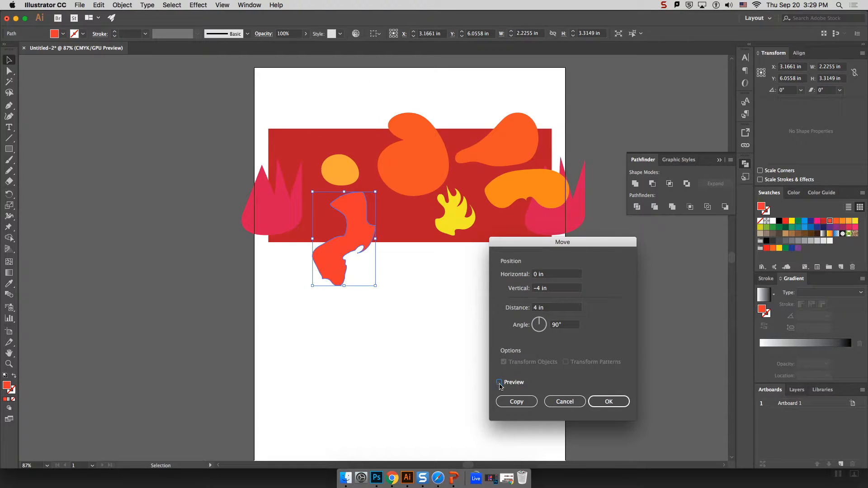
left_click(517, 401)
Shift the small orange blob right, then group both swirls and nudge them left to X 2.7879 in.
left_click(452, 336)
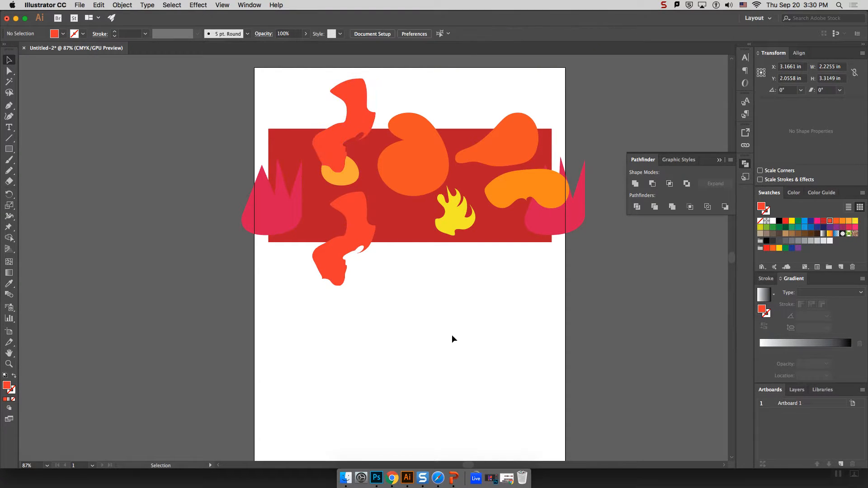
left_click_drag(347, 178, 365, 181)
left_click(351, 235)
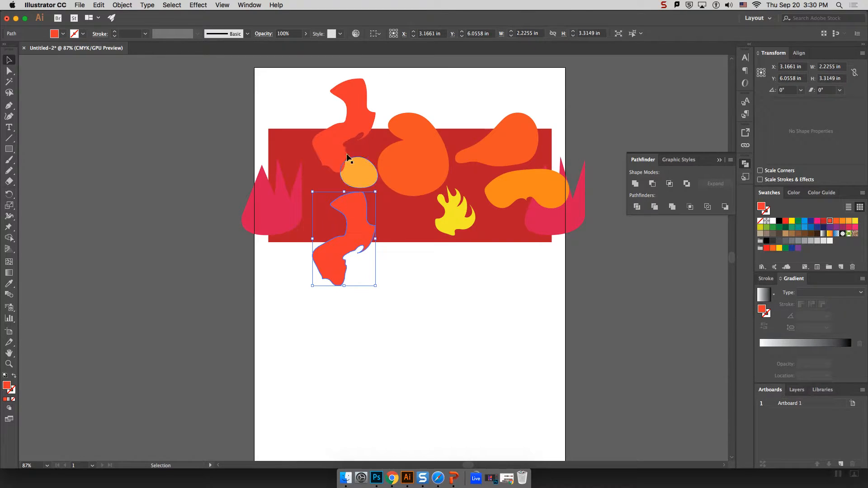
left_click(343, 124, "shift")
right_click(356, 128)
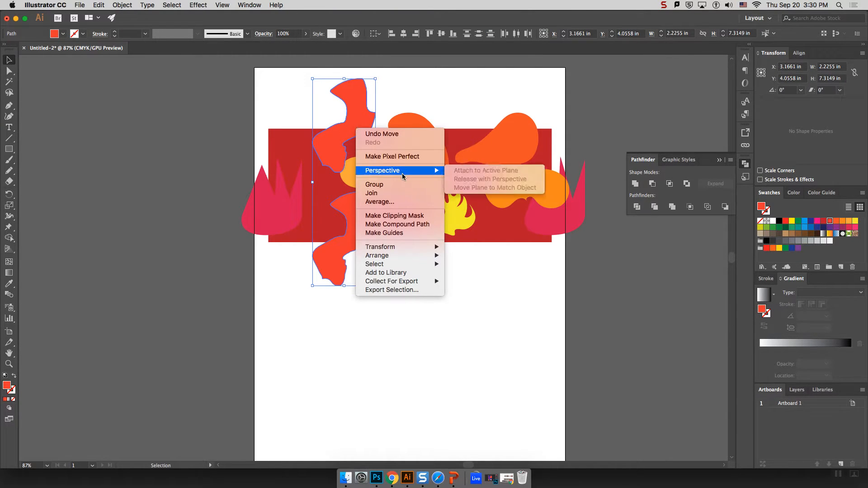
left_click(401, 184)
left_click_drag(352, 231, 344, 233)
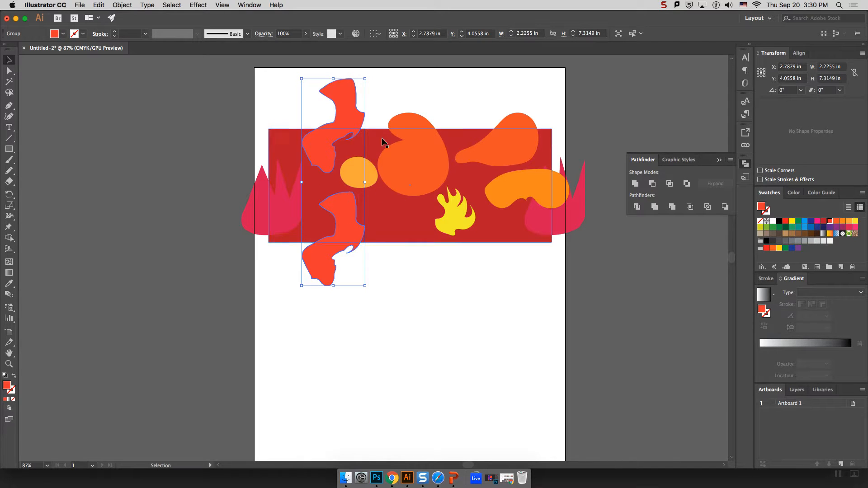
left_click(398, 101)
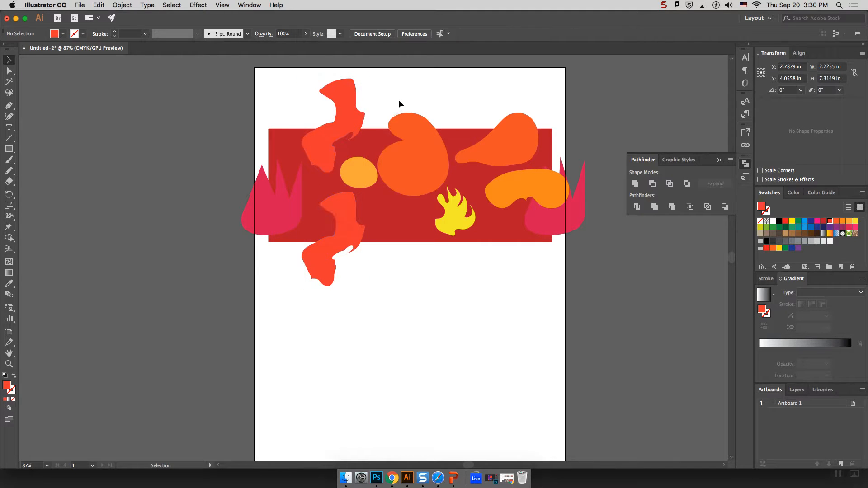
Select the orange heart and pear blobs, apply a Move, then undo it.
left_click(503, 147)
left_click(422, 154, "shift")
right_click(422, 153)
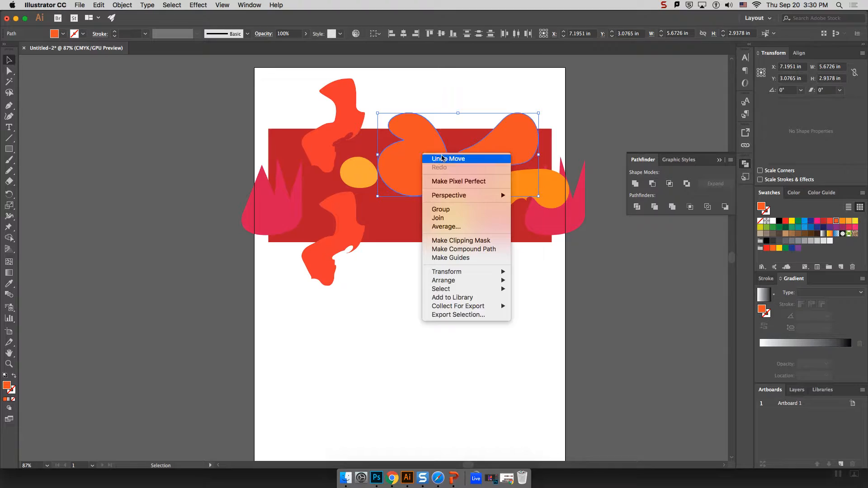
mouse_move(481, 274)
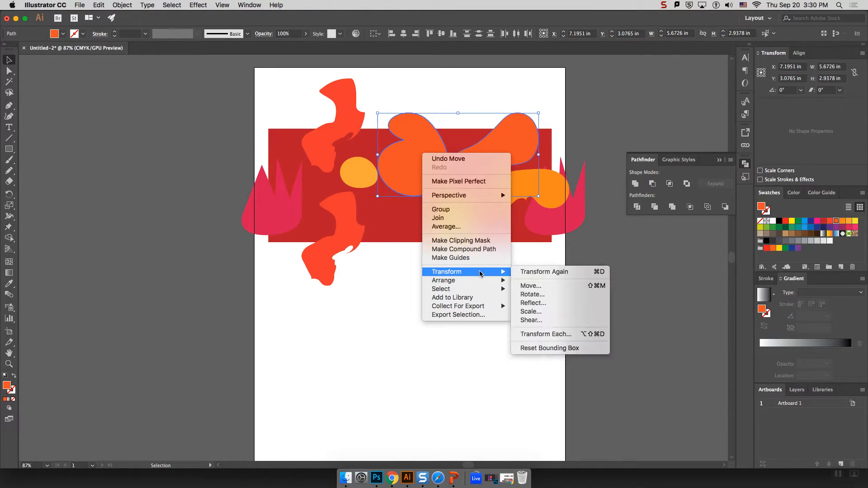
left_click(546, 285)
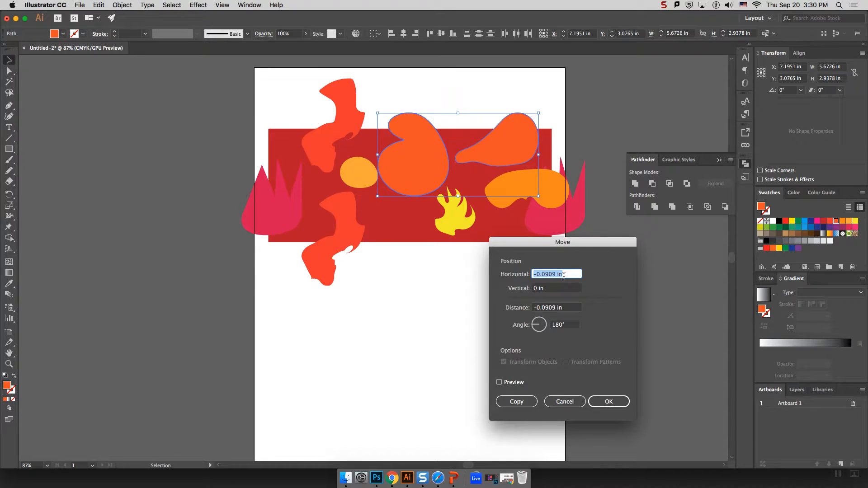
type("0")
left_click(565, 289)
left_click_drag(565, 288, 493, 285)
type("-")
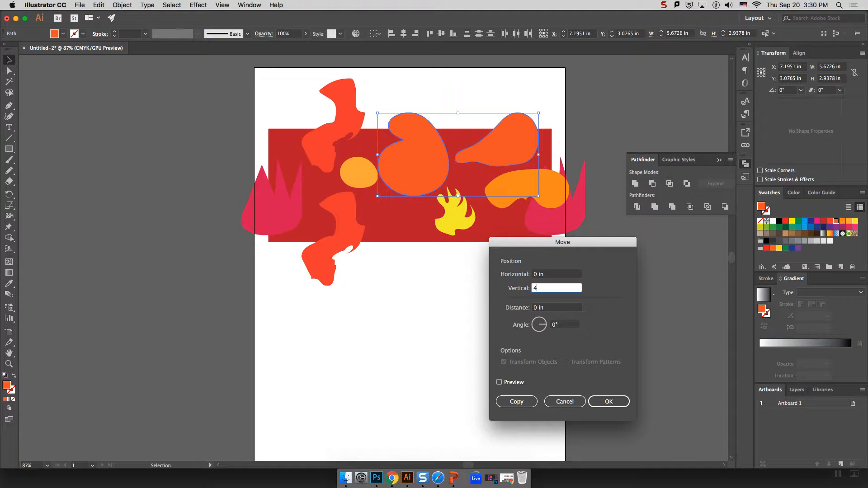
left_click(609, 401)
key("super+z")
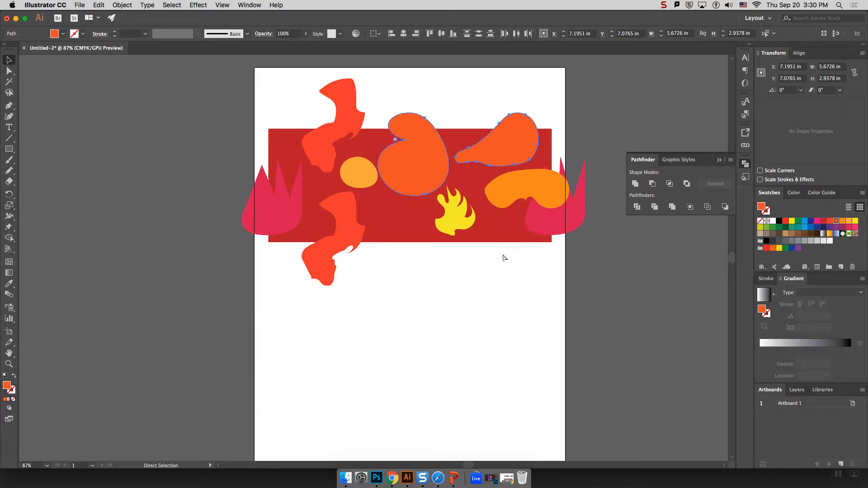
Make a copy of the blobs shifted 4 in right, then undo it.
right_click(503, 127)
mouse_move(529, 245)
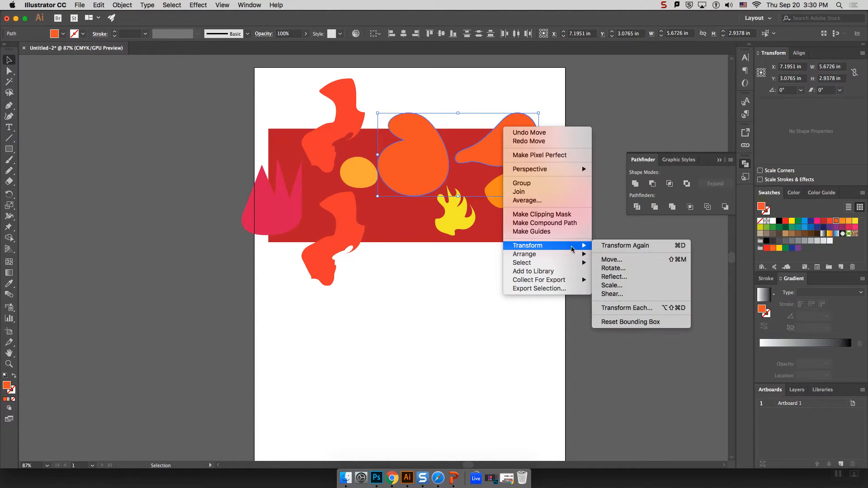
left_click(609, 259)
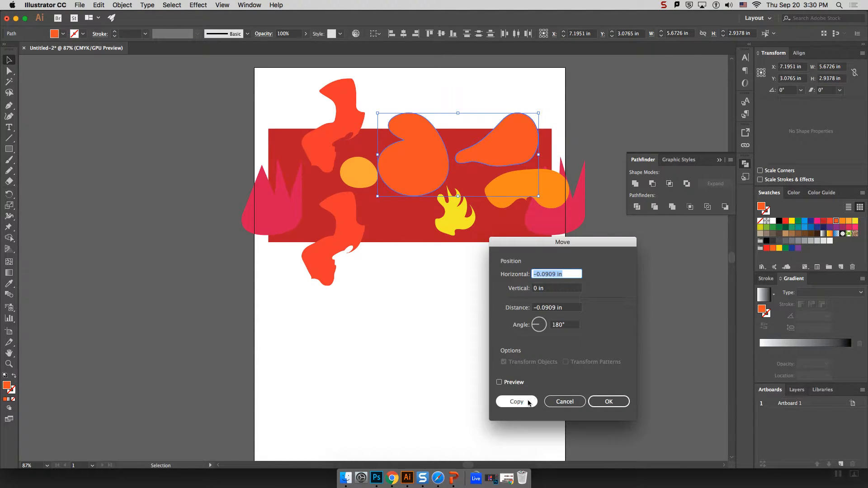
type("4")
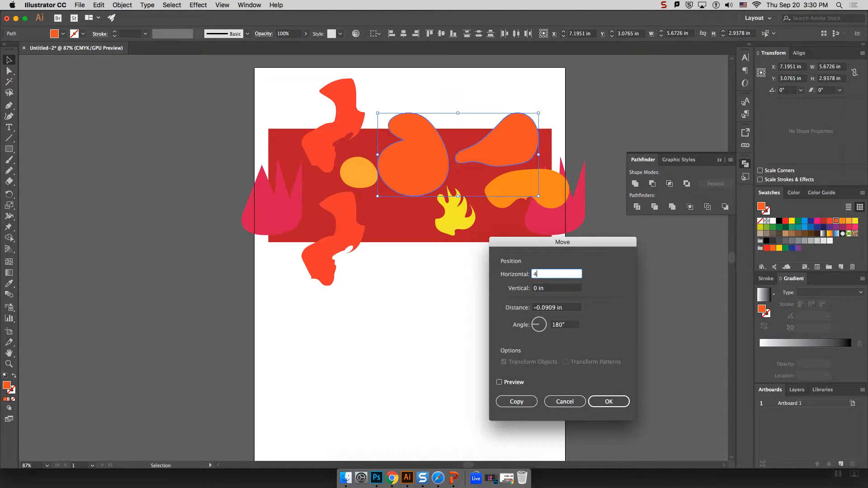
left_click(517, 402)
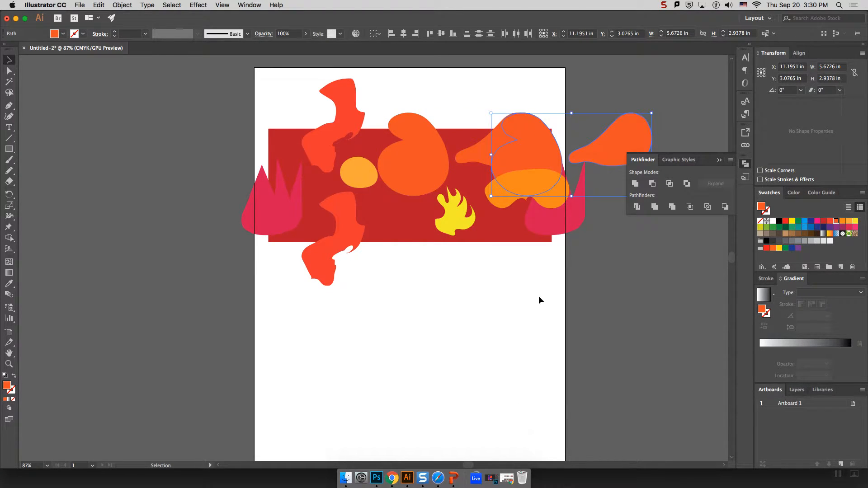
key("super+z")
Move the blobs with Horizontal 0 and Vertical 4 in, then undo the move.
right_click(407, 148)
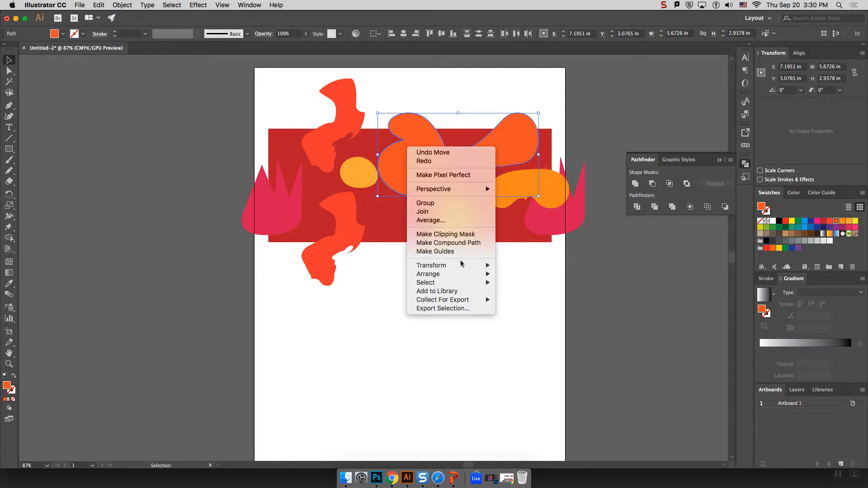
mouse_move(461, 265)
left_click(539, 283)
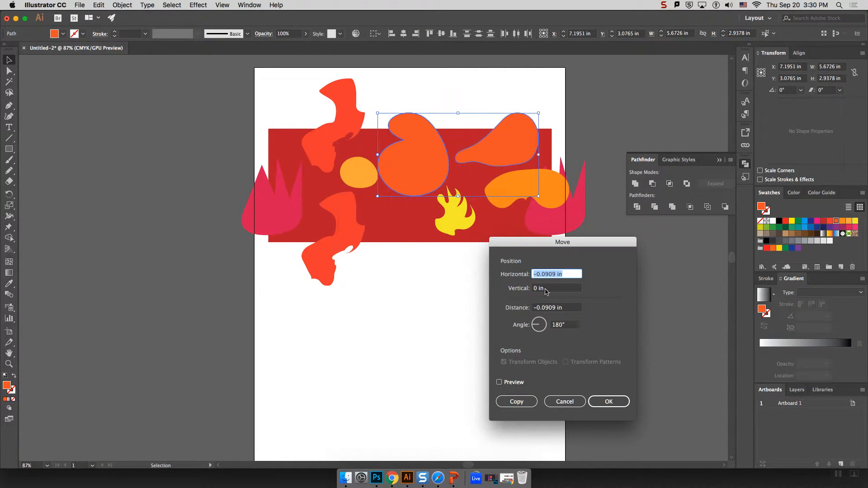
left_click(500, 382)
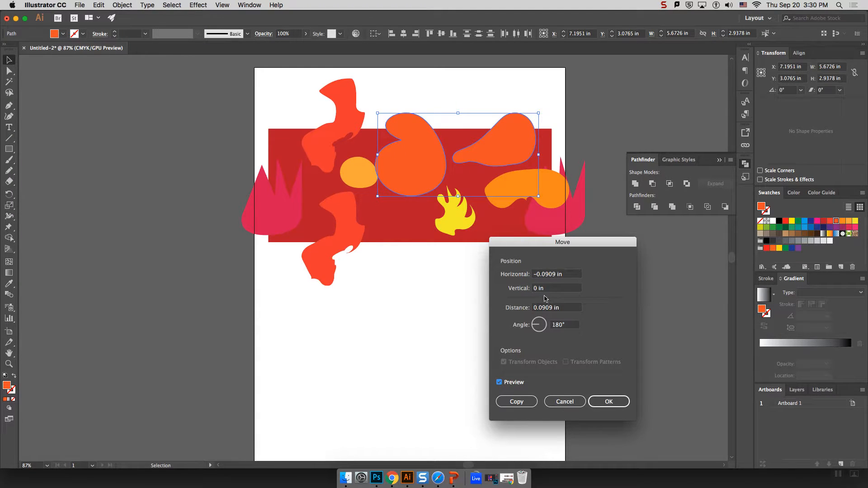
triple_click(561, 277)
type("0")
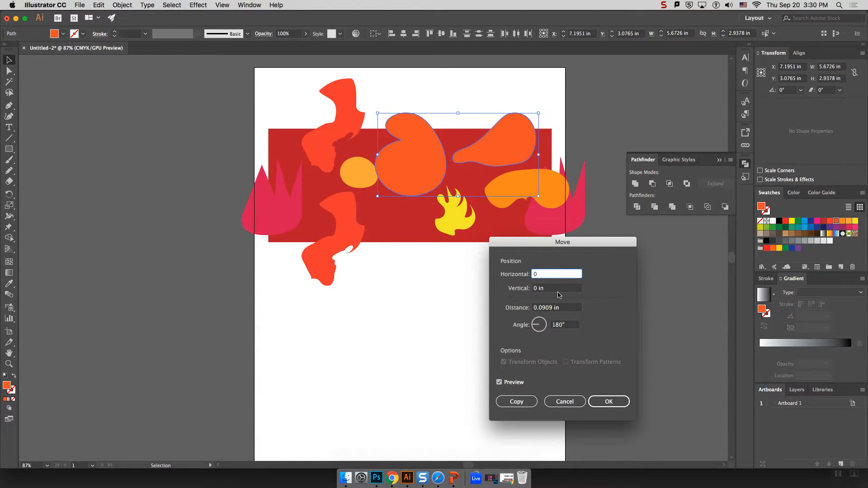
left_click_drag(555, 290, 534, 289)
type("4")
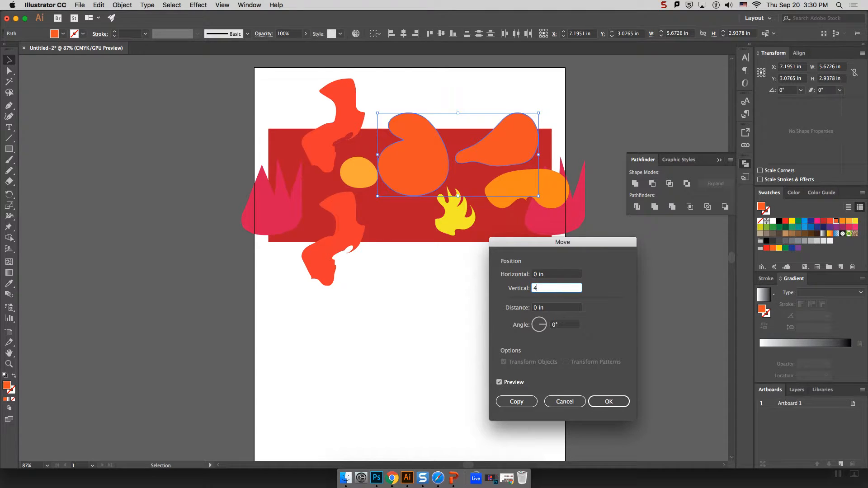
type("in")
key("Return")
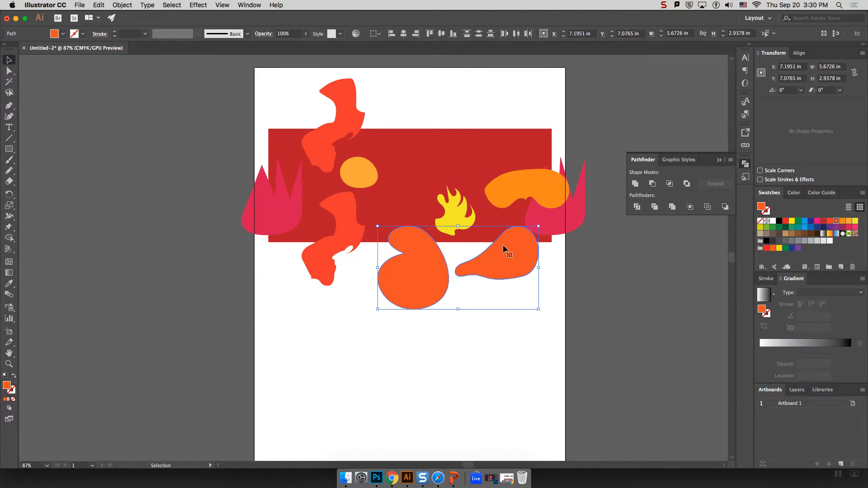
key("super+z")
Copy the blobs with Horizontal 0 in and Vertical 4 in, placing the duplicate 4 in below.
right_click(503, 151)
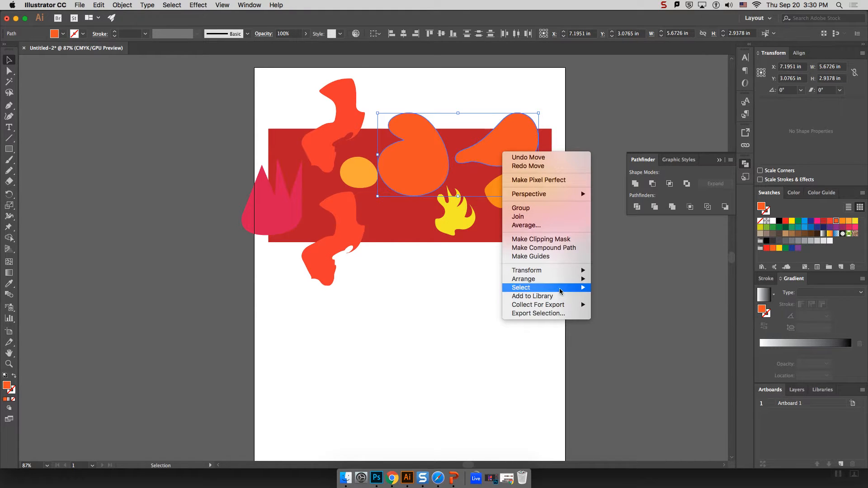
mouse_move(549, 271)
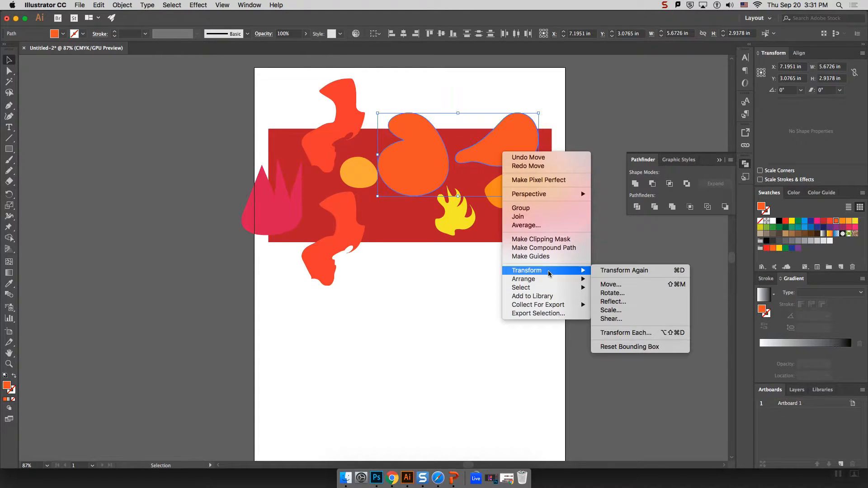
left_click(626, 285)
type("0")
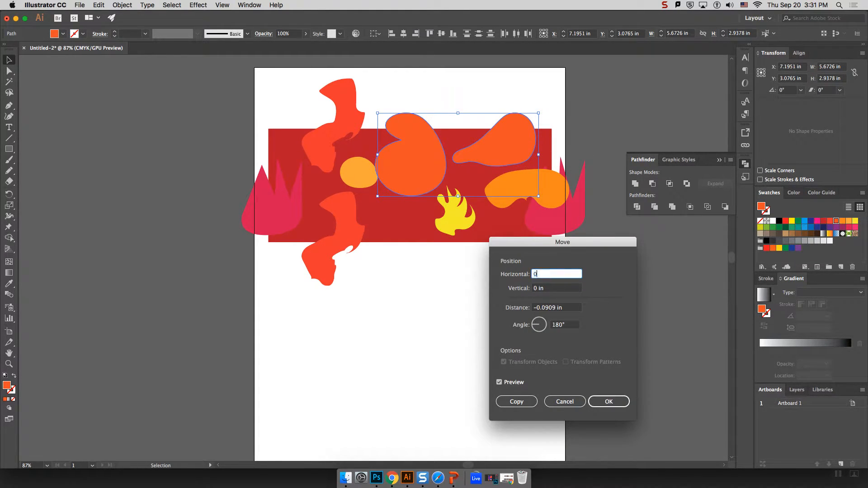
key("Tab")
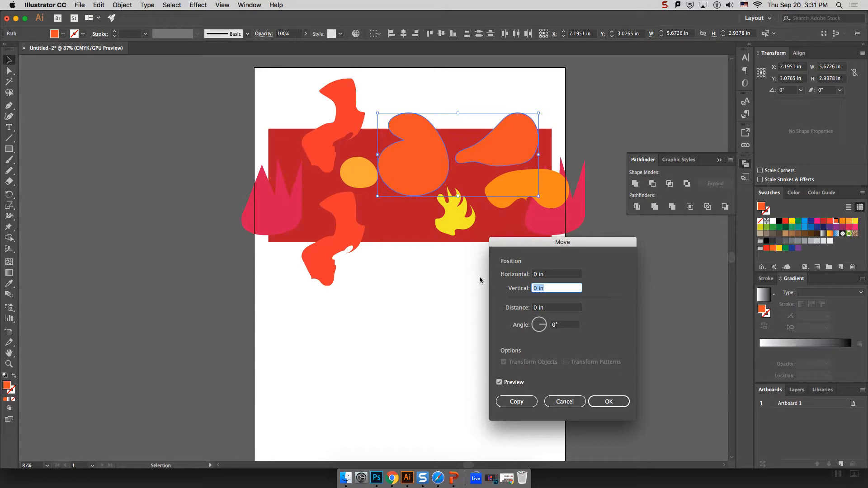
type("4i")
left_click(515, 401)
left_click(498, 309)
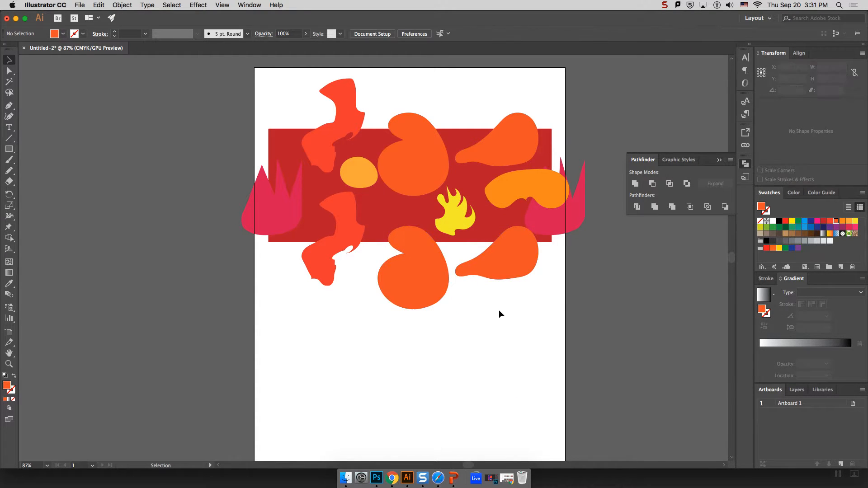
Paste the copied shape in front via Edit, then trial-select several banner shapes and clear the selection.
left_click(484, 237)
scroll(291, 183, "right", 1)
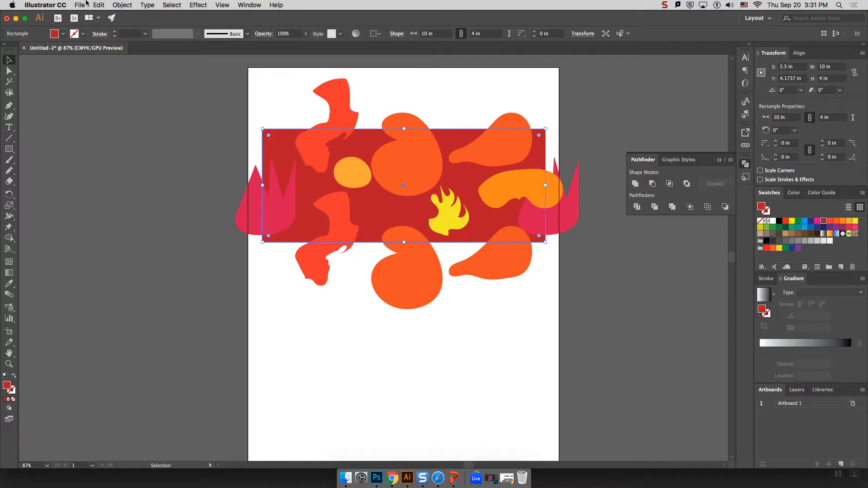
left_click(100, 5)
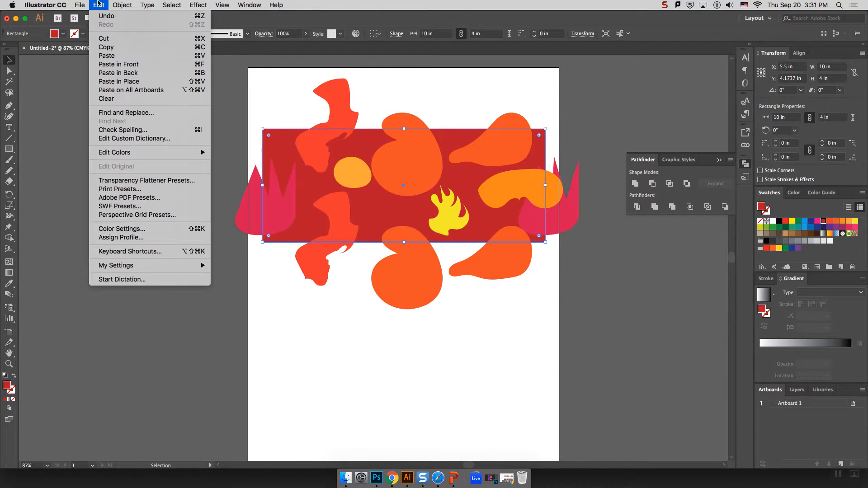
left_click(118, 67)
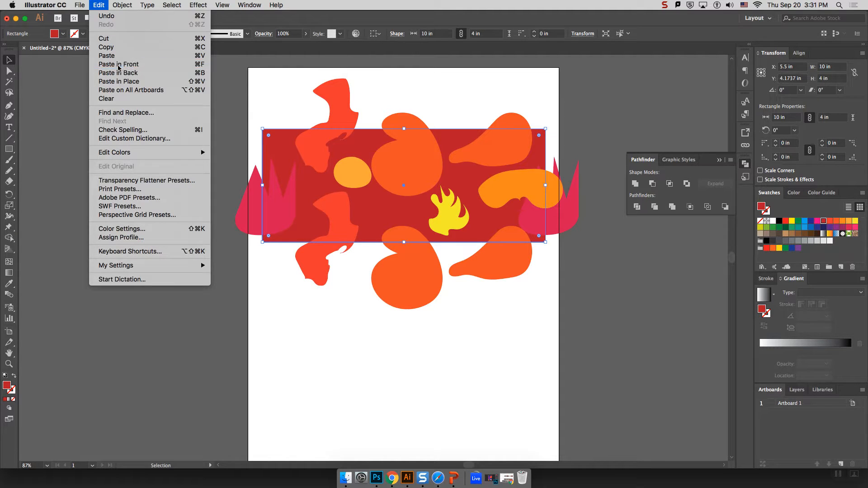
left_click(260, 98)
left_click(283, 146)
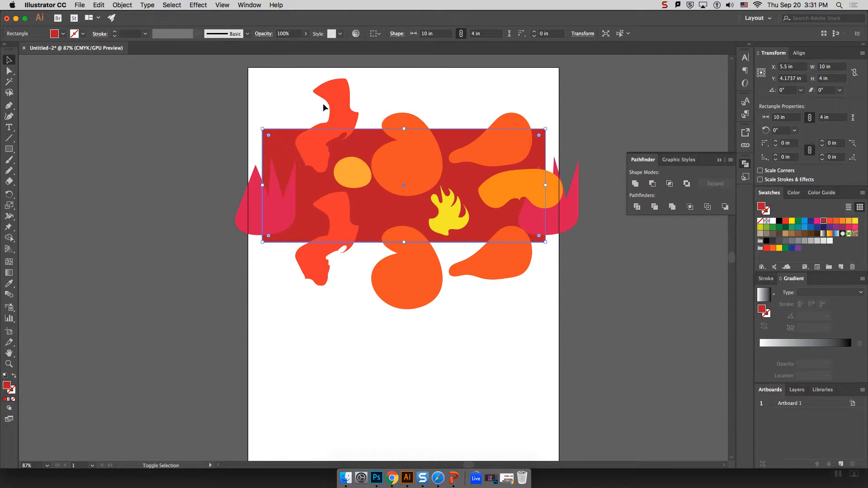
left_click(338, 98, "shift")
left_click(408, 121, "shift")
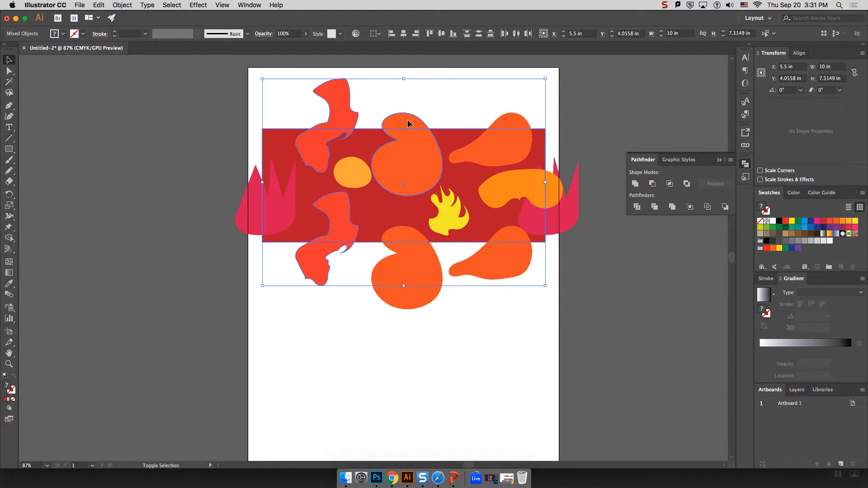
scroll(417, 124, "right", 1)
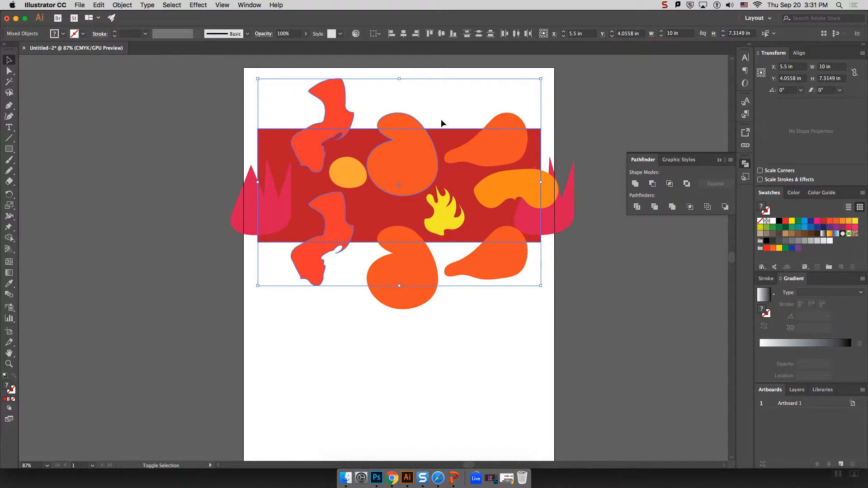
scroll(416, 122, "right", 3)
left_click(501, 221, "shift")
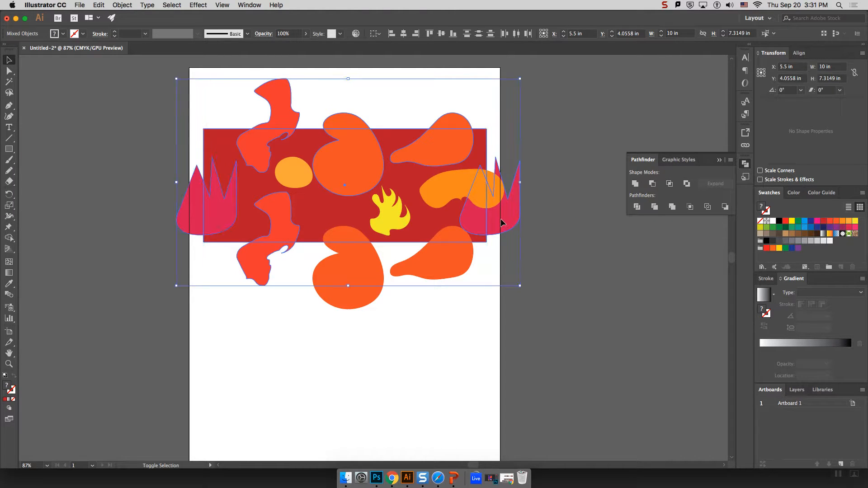
key("super+shift+a")
Delete the light orange blob and nudge the pink flames up-left to X 5.407 in, Y 4.1737 in.
left_click(452, 183)
key("Delete")
left_click(486, 205)
left_click_drag(511, 218, 505, 206)
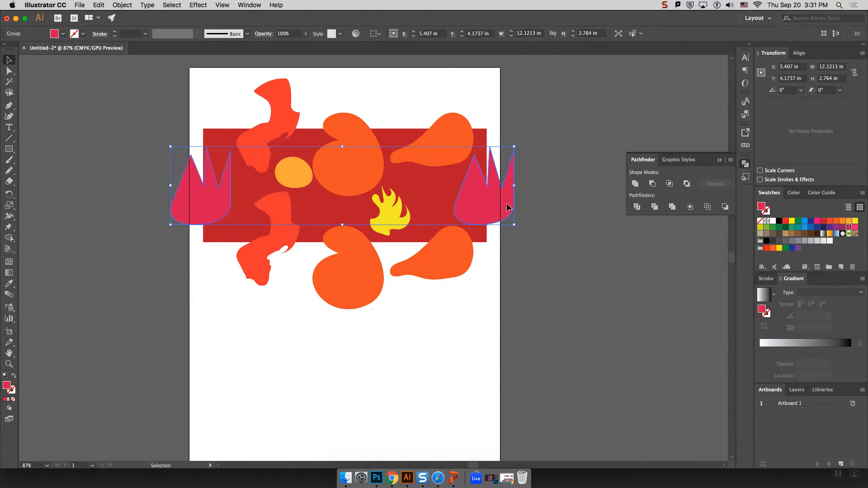
Paste a copy of the small orange circle beside the yellow flame and tilt it.
key("a")
left_click(293, 174)
key("super+c")
key("super+v")
left_click_drag(370, 261, 429, 191)
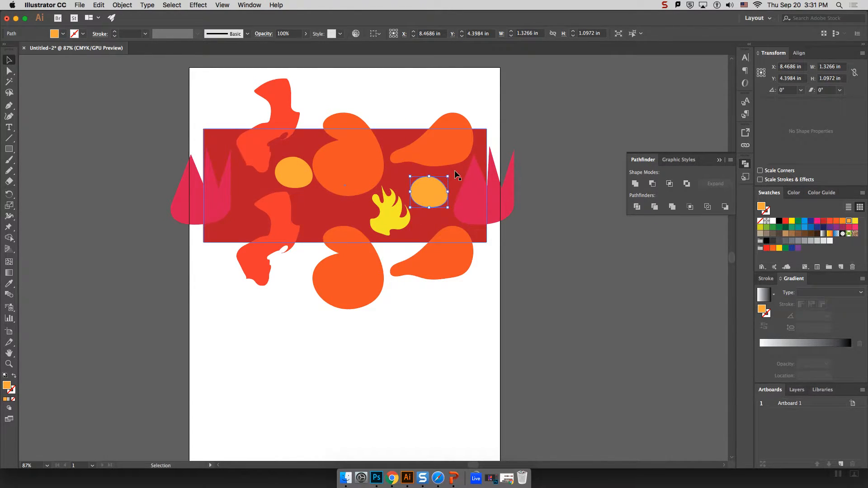
left_click(454, 176)
left_click(436, 185)
left_click(450, 175)
left_click(435, 188)
left_click_drag(453, 174, 441, 221)
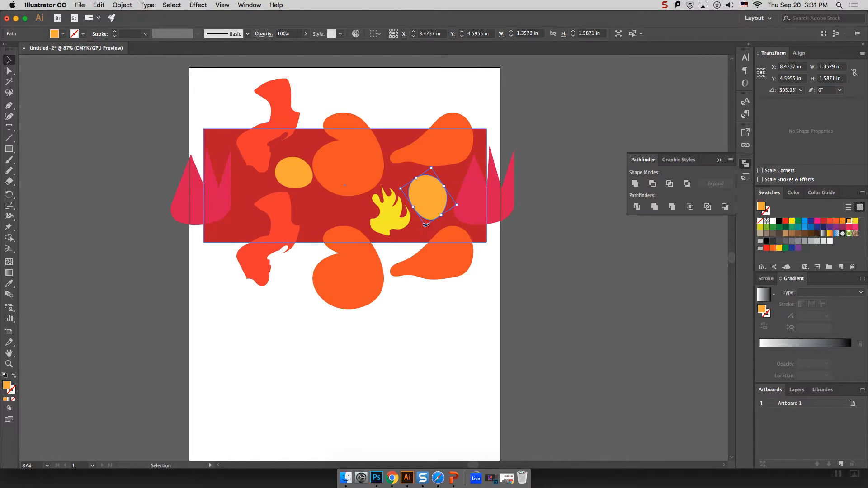
Fill the tilted oval with hot pink after trying red, orange-yellow and yellow.
left_click(824, 221)
left_click(849, 221)
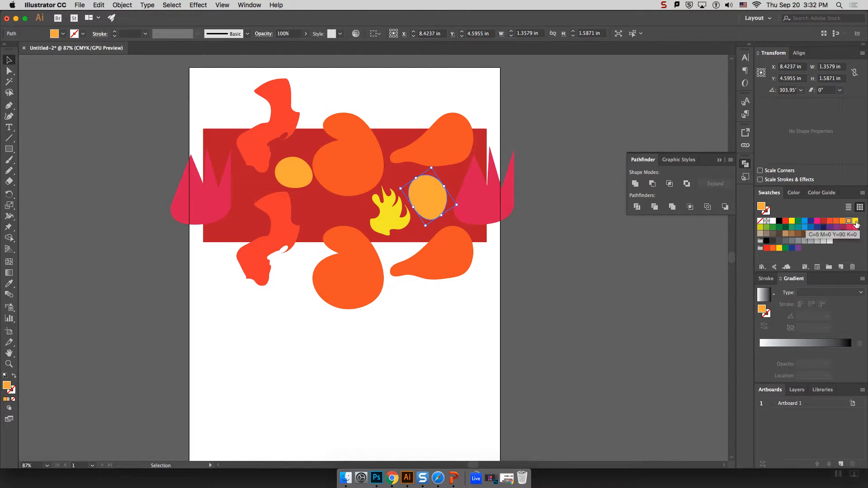
left_click(855, 221)
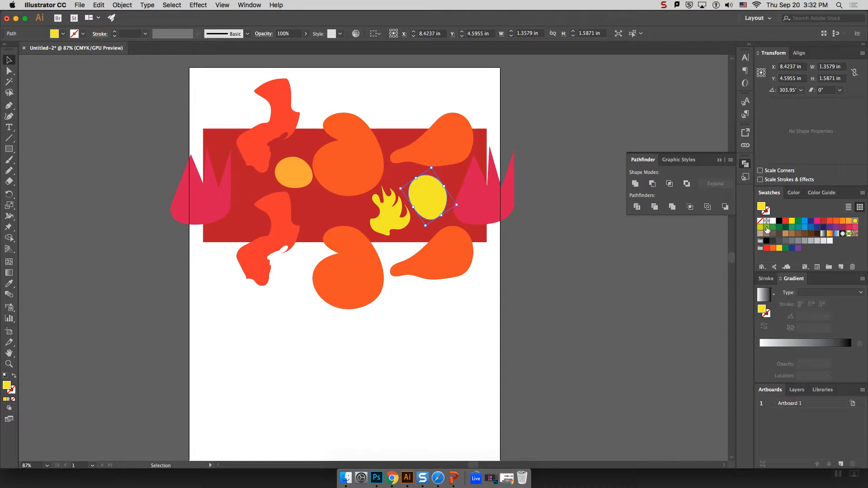
left_click(817, 222)
left_click(572, 231)
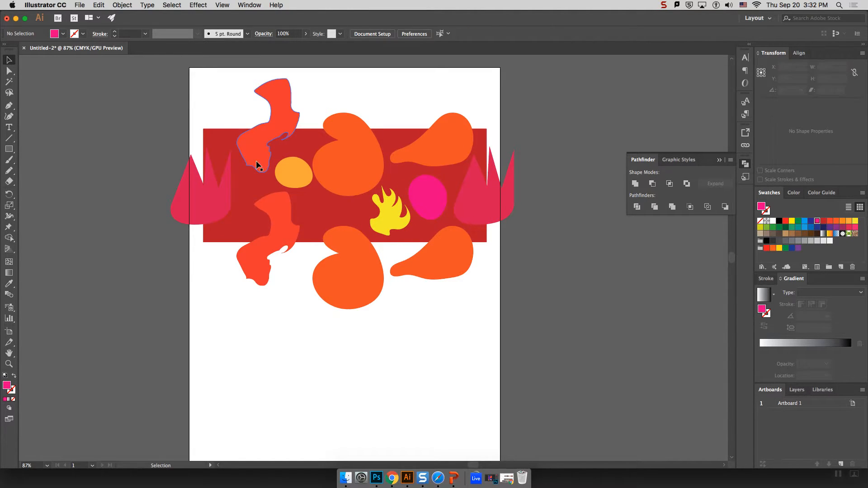
Select the red wavy shapes, pink flames, orange blob, pear shapes and heart blob together.
left_click(281, 115)
left_click(207, 190, "shift")
left_click(343, 286, "shift")
left_click(459, 253, "shift")
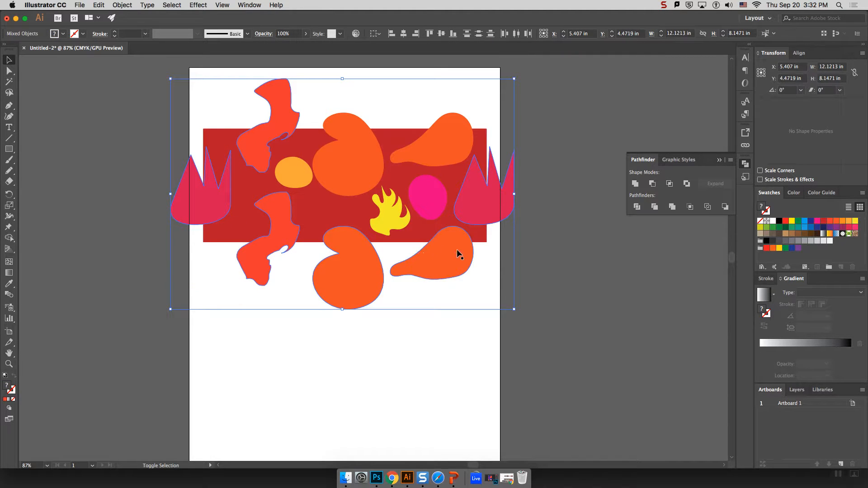
left_click(462, 144, "shift")
left_click(352, 148, "shift")
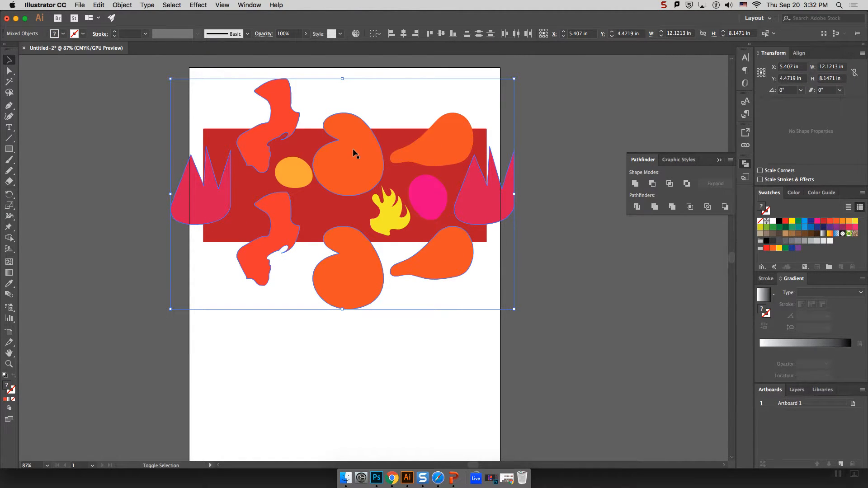
Divide the selected blobs with the red rectangle using Pathfinder and ungroup the pieces.
left_click(433, 231, "shift")
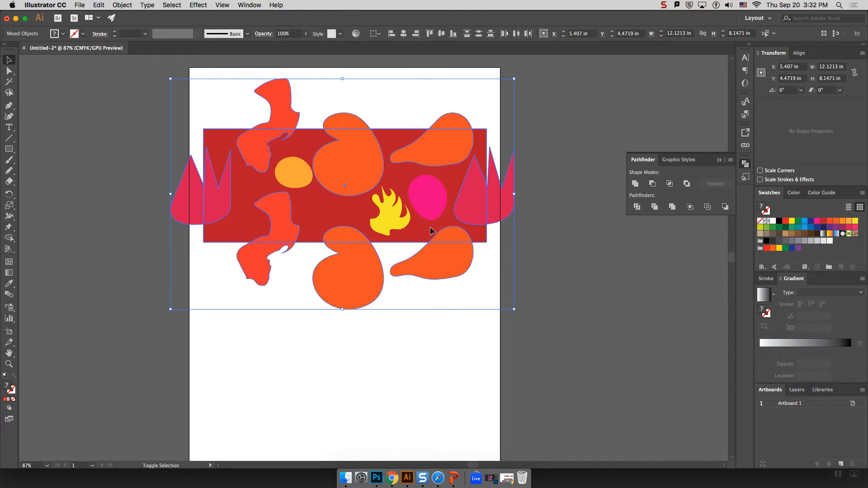
left_click(637, 208)
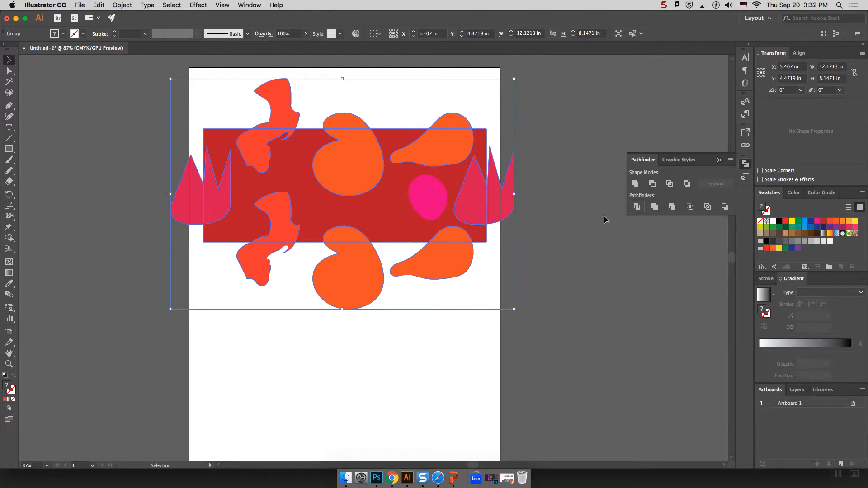
right_click(425, 204)
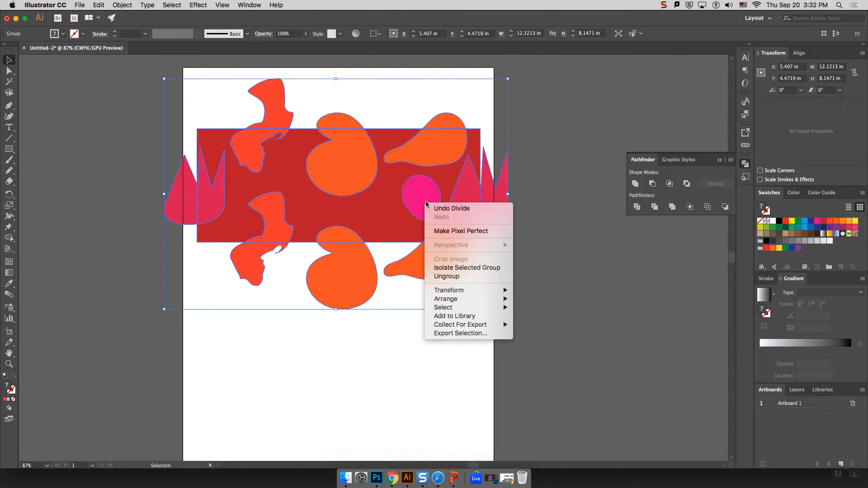
left_click(469, 277)
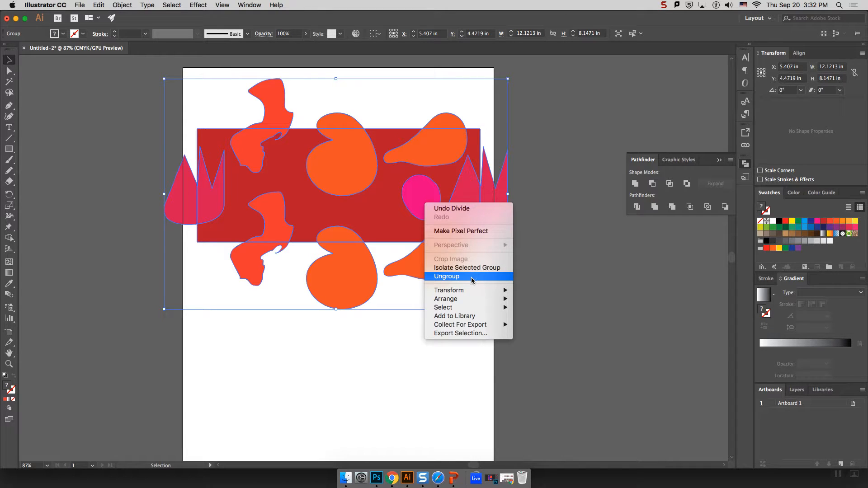
left_click(535, 251)
Delete the pieces below, right, above and left of the rectangle, then marquee-select what remains.
left_click(441, 263)
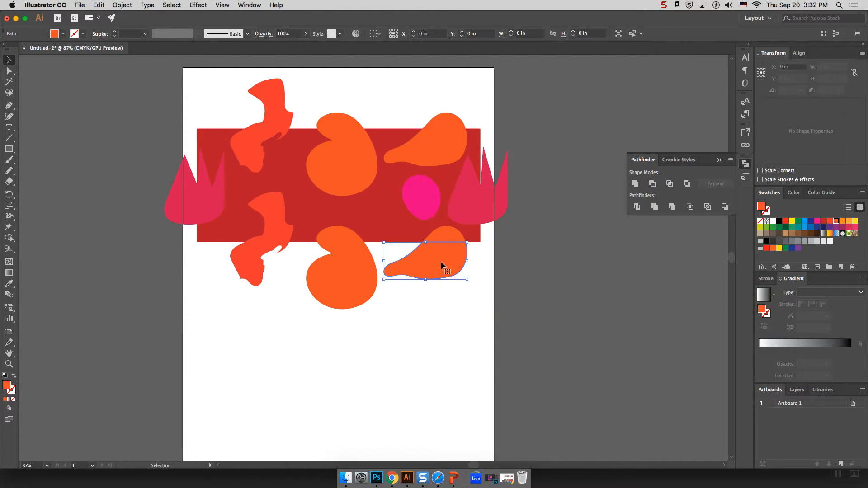
left_click_drag(481, 311, 231, 255)
key("Delete")
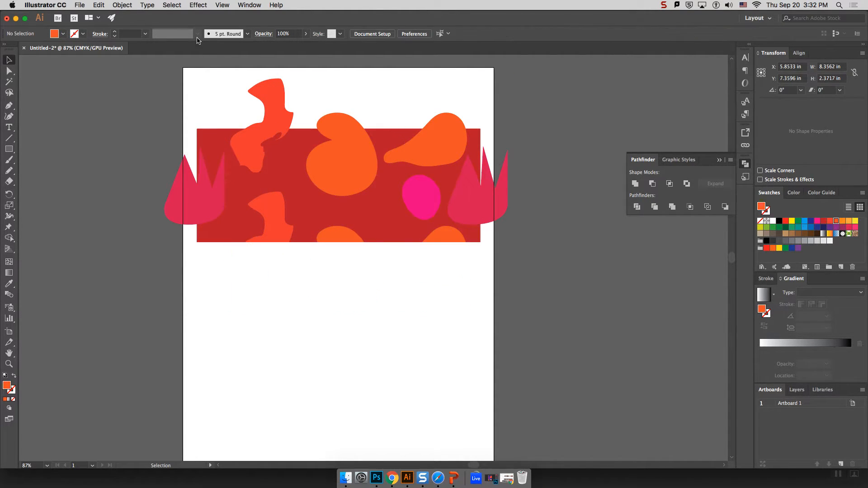
left_click(500, 208)
key("Delete")
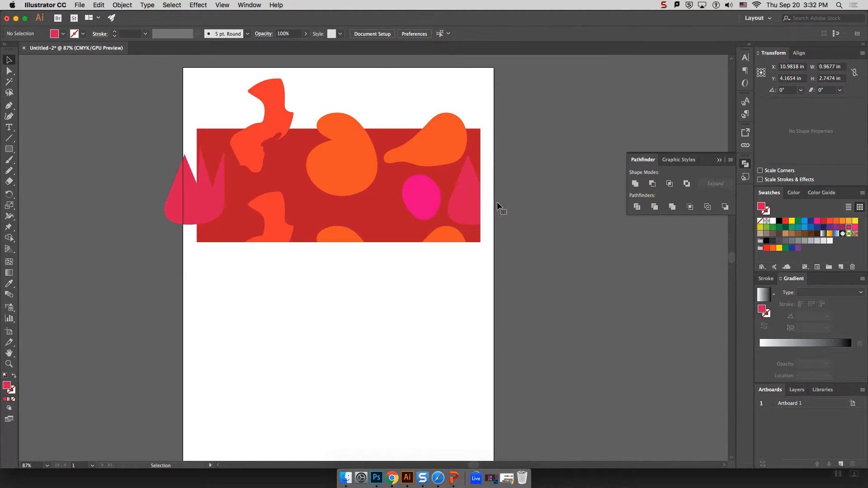
left_click(443, 121)
left_click_drag(443, 121, 332, 123)
key("Delete")
left_click(279, 106)
key("Delete")
left_click(179, 206)
key("Delete")
left_click_drag(189, 121, 492, 257)
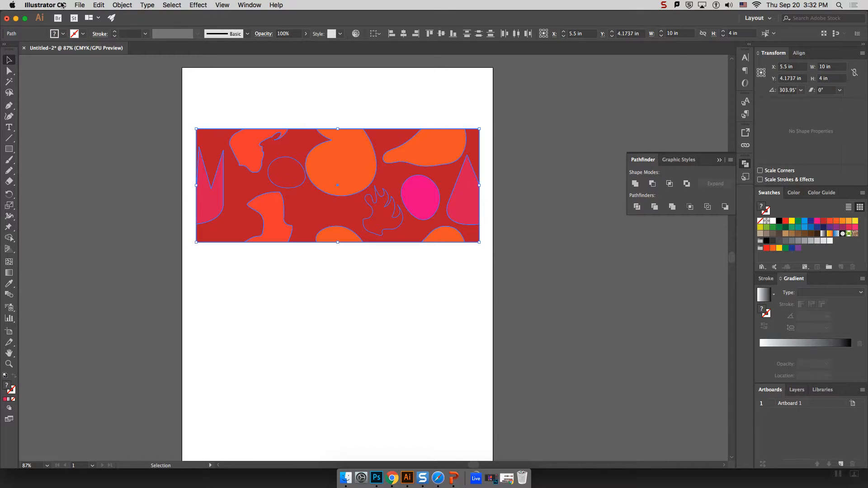
Drag out and delete the holed red background piece, then select all banner shapes and open Object.
left_click(310, 209)
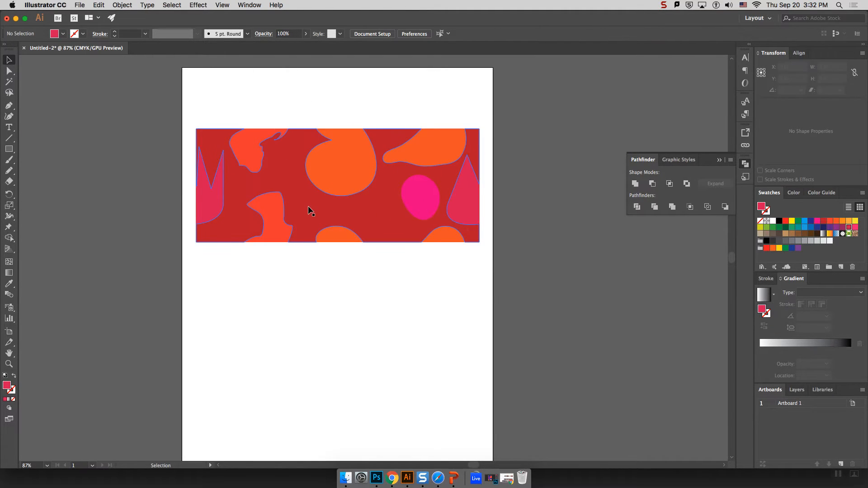
key("super+2")
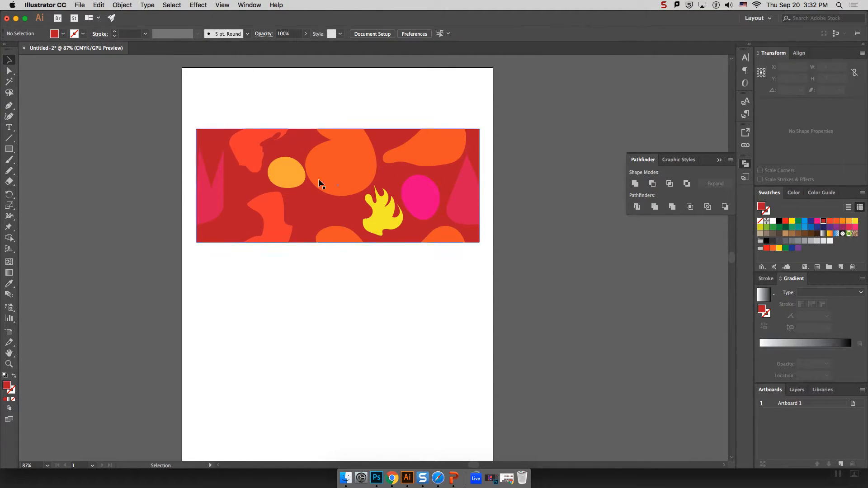
key("super+z")
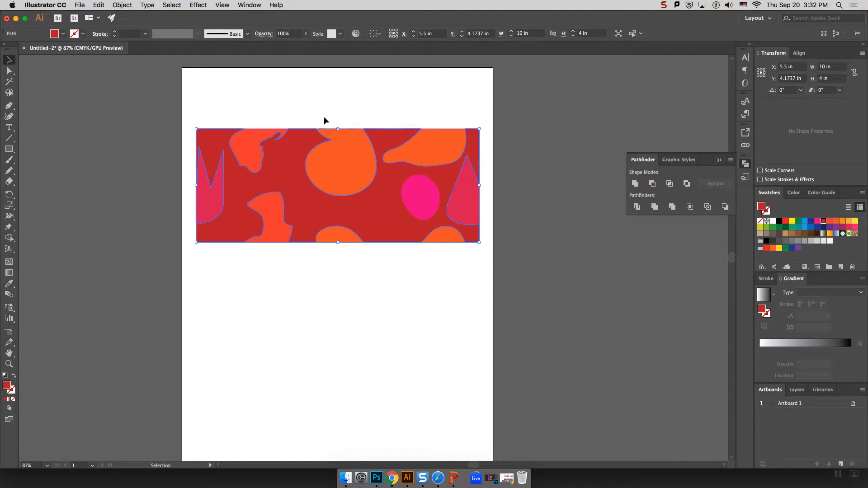
key("super+shift+a")
left_click_drag(300, 189, 301, 357)
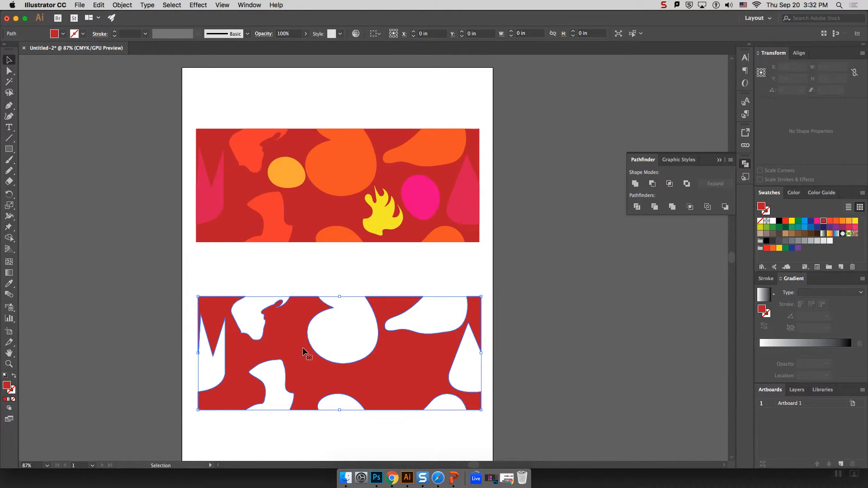
left_click(406, 272)
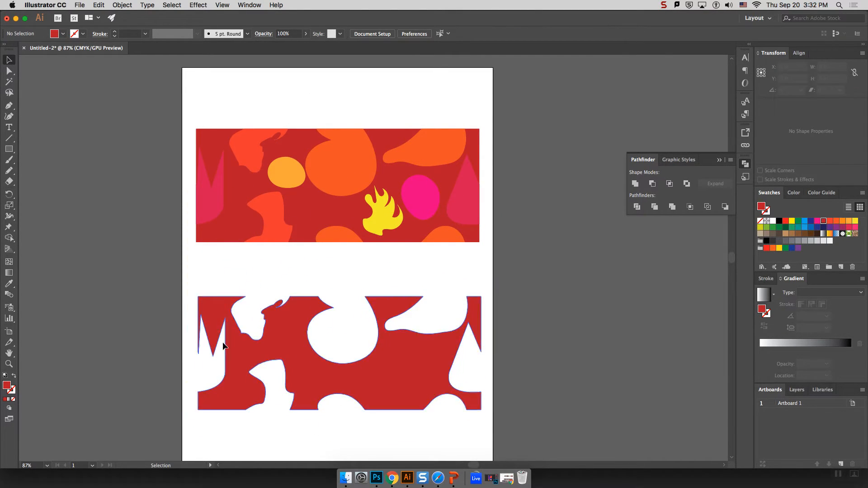
left_click(398, 374)
key("Delete")
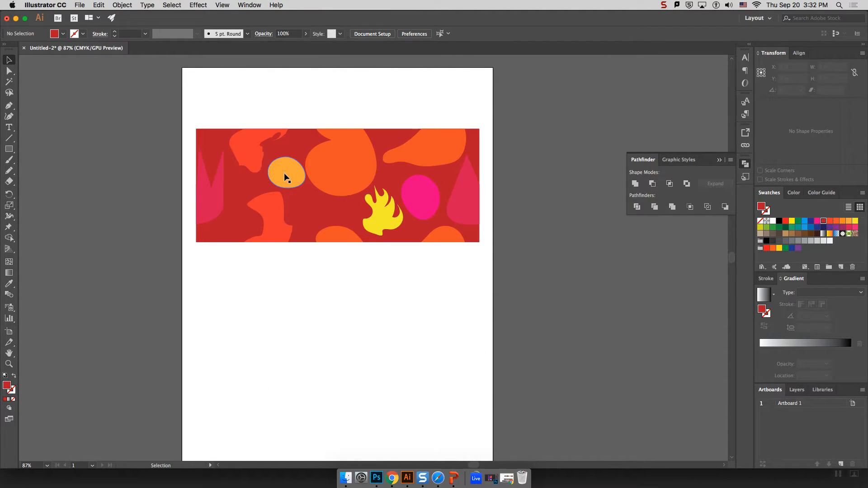
left_click_drag(189, 122, 489, 253)
left_click(122, 4)
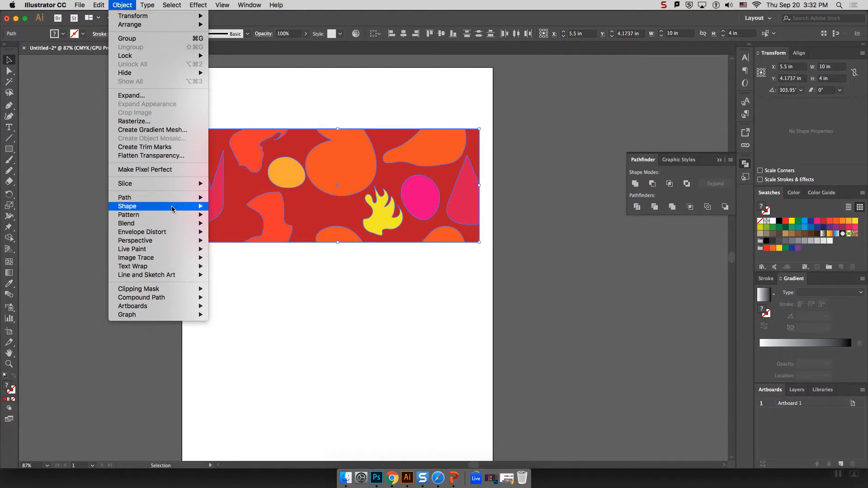
Make a new pattern swatch from the banner artwork and dismiss the notice.
mouse_move(173, 214)
left_click(229, 217)
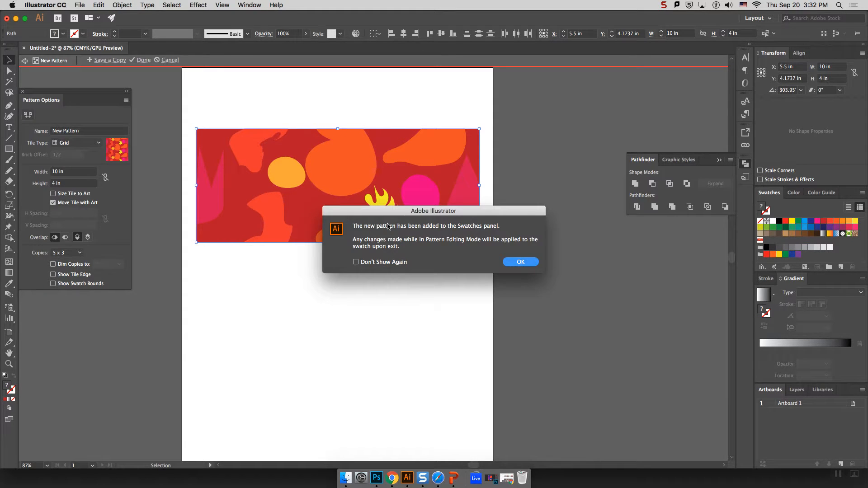
left_click(527, 262)
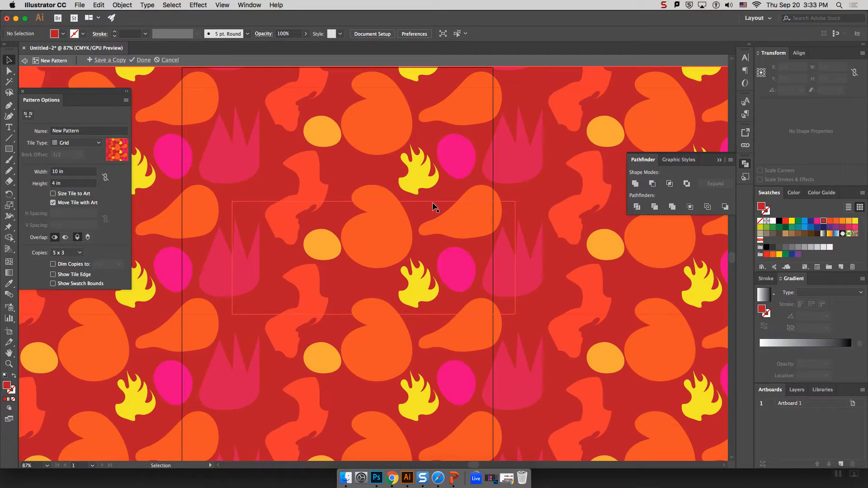
Zoom in and out over the pattern tiles to check the repeat, then click Done.
key("super+minus")
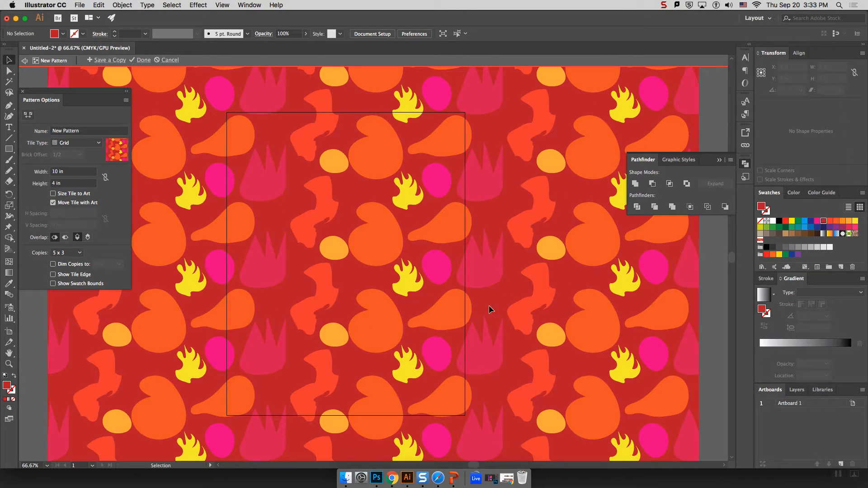
key("super+plus")
key("super+plus")
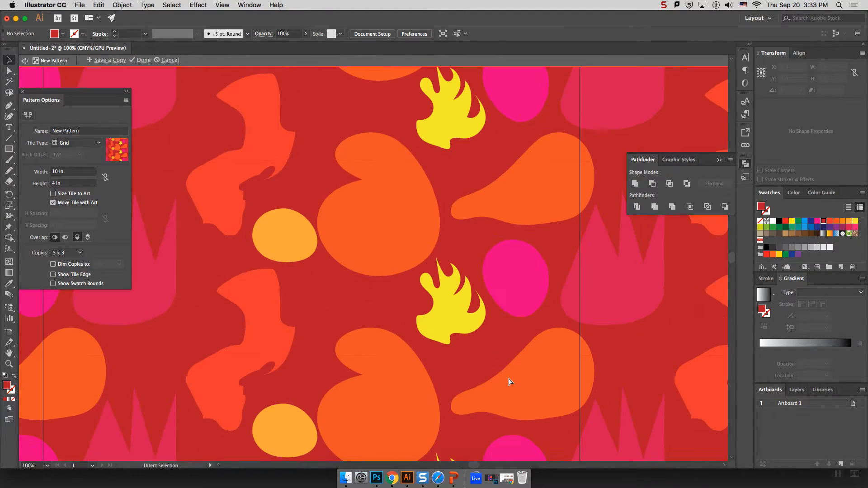
scroll(364, 384, "down", 1)
scroll(366, 386, "down", 5)
scroll(366, 384, "up", 2)
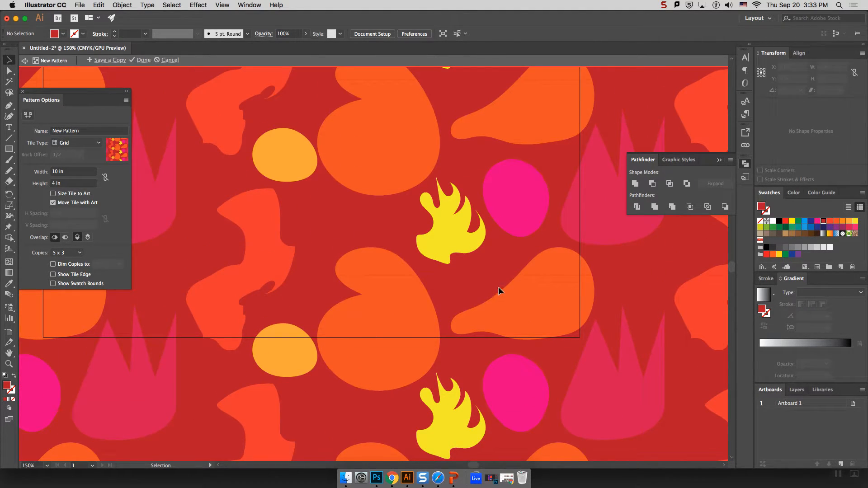
scroll(488, 282, "down", 1)
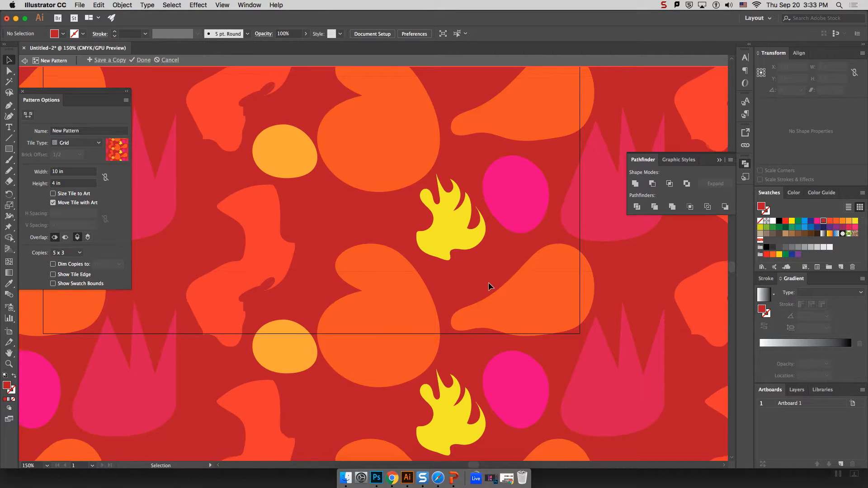
scroll(488, 282, "up", 8)
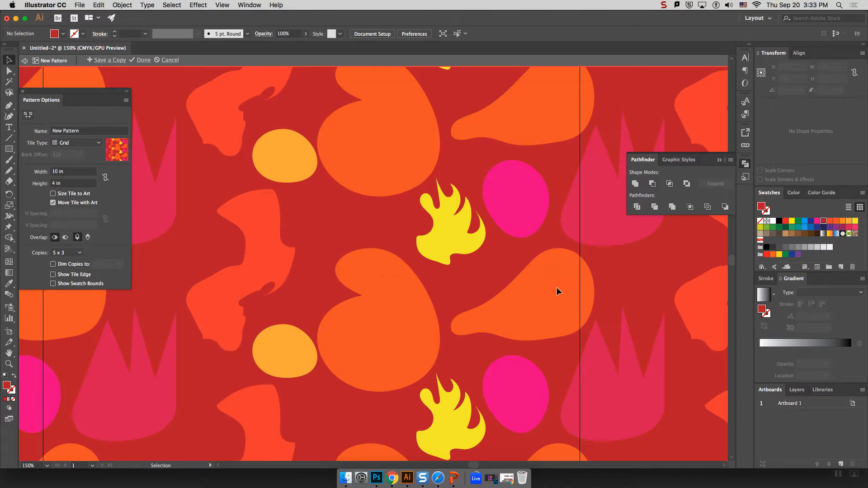
key("super+minus")
key("super+minus")
key("super+minus")
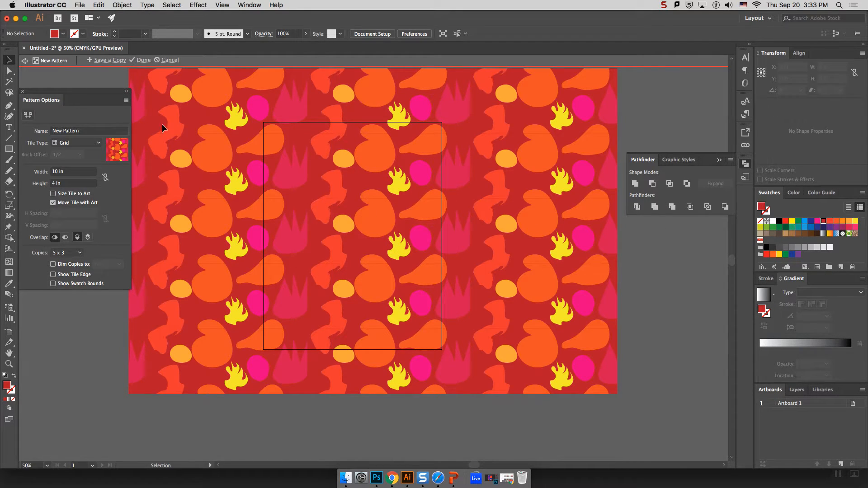
left_click(143, 60)
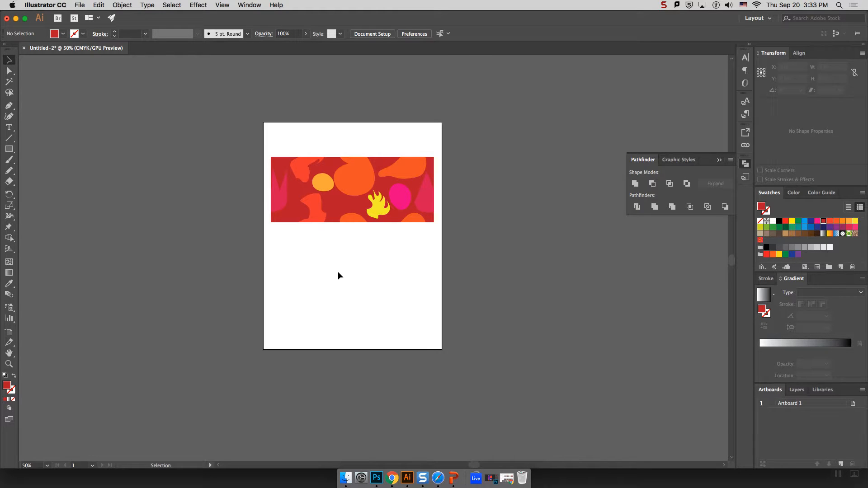
scroll(100, 316, "down", 3)
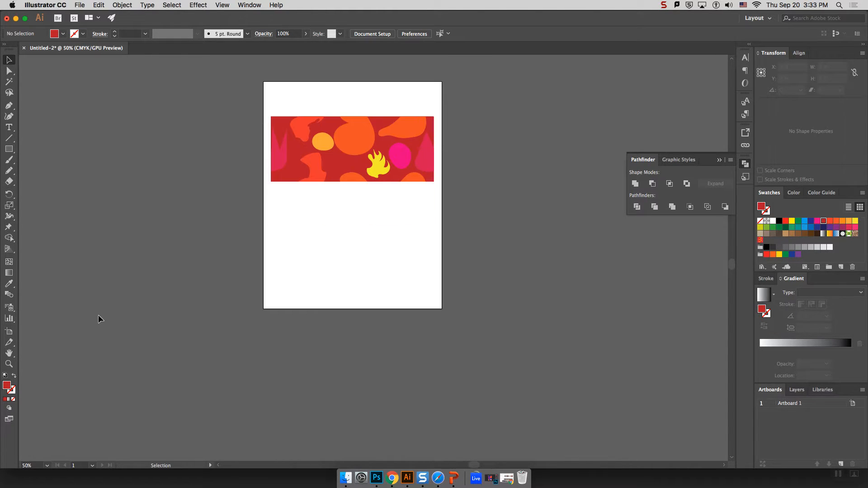
scroll(113, 303, "up", 3)
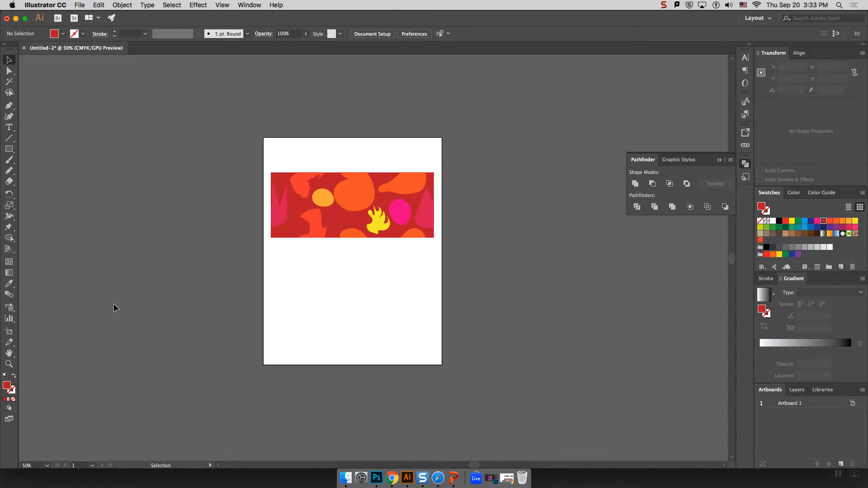
Drag out a trial Artboard 2 right of Artboard 1, then select and delete it.
left_click(10, 333)
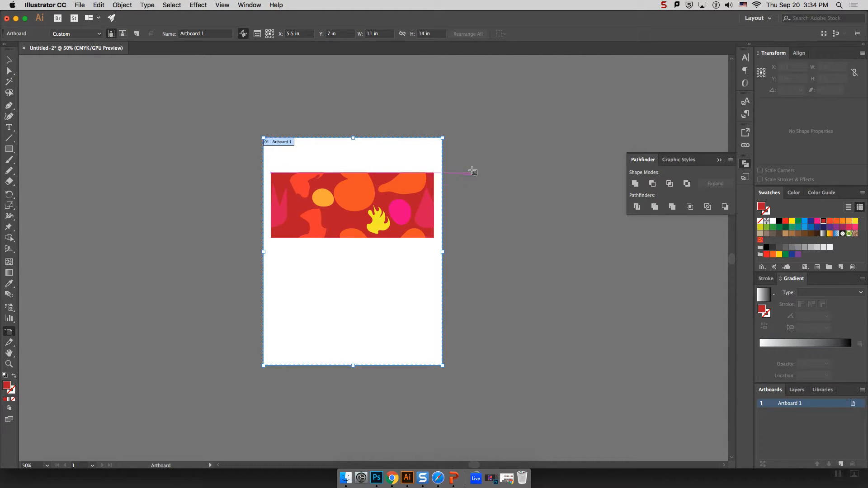
left_click_drag(458, 139, 553, 320)
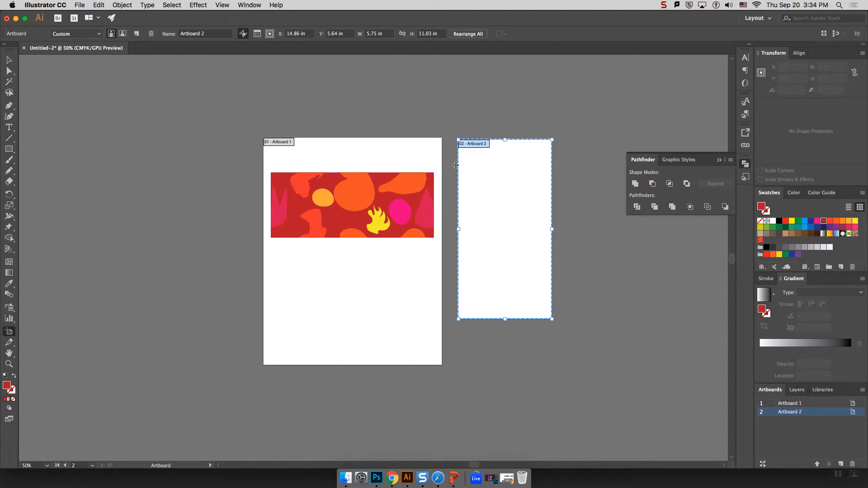
left_click(423, 161)
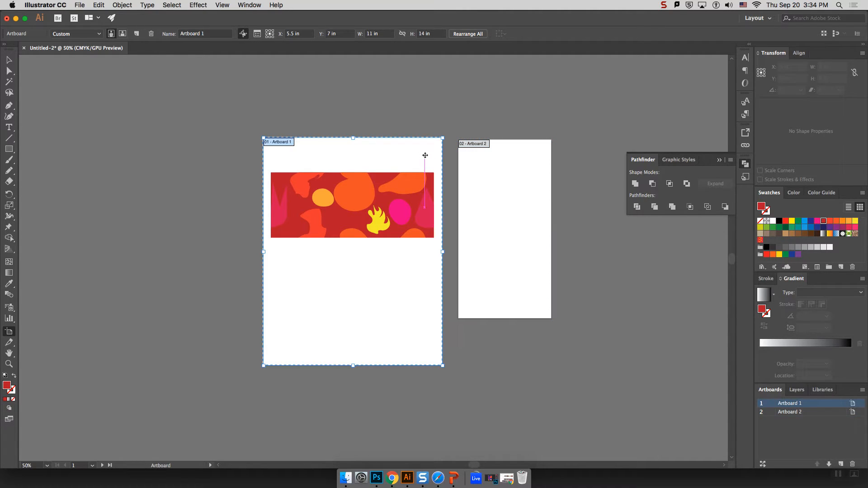
left_click(525, 169)
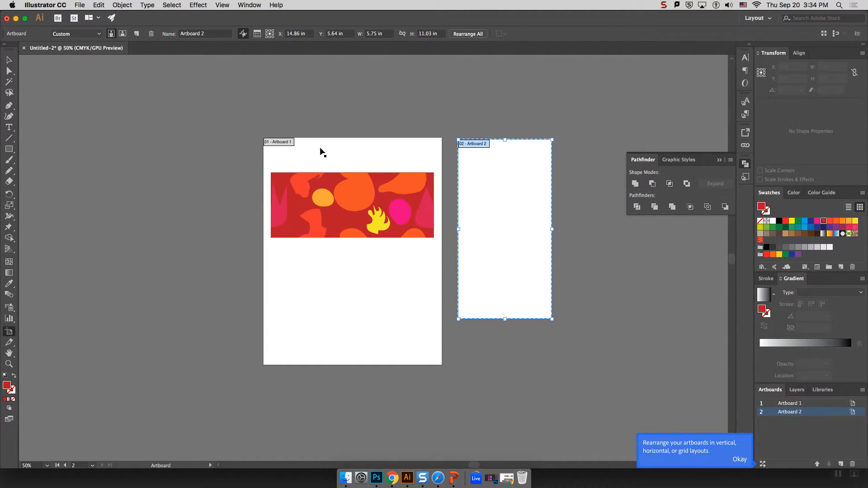
left_click(151, 34)
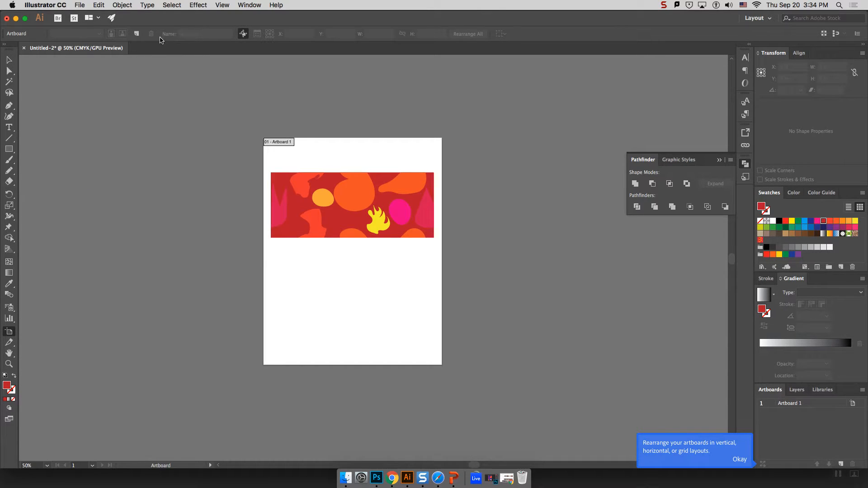
left_click(136, 35)
Add Artboard 3 and Artboard 4, both 11 × 14 in, to the right of Artboard 1.
left_click(137, 34)
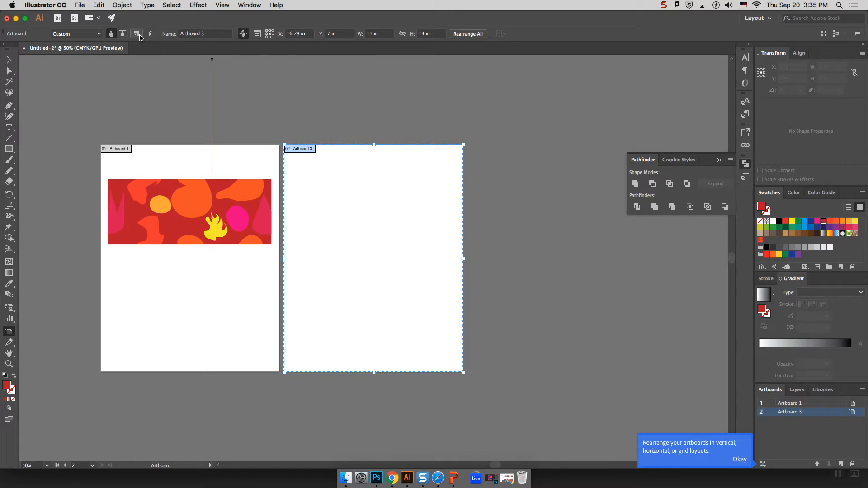
left_click(364, 35)
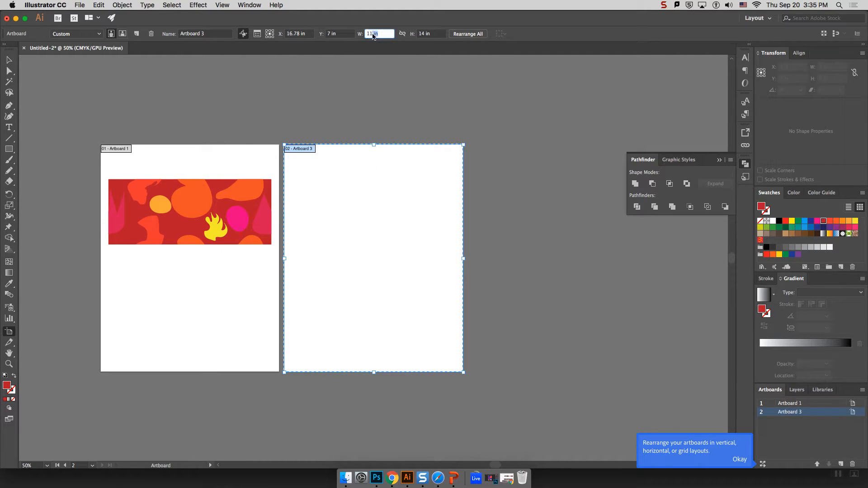
left_click(415, 35)
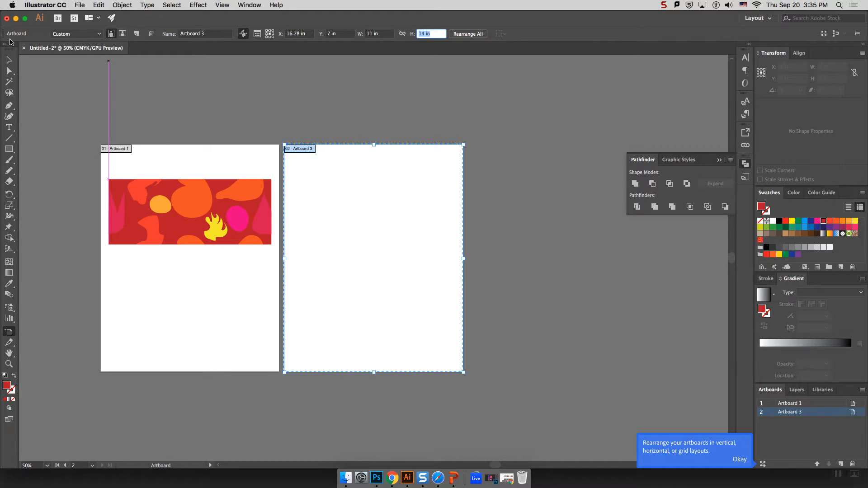
key("Escape")
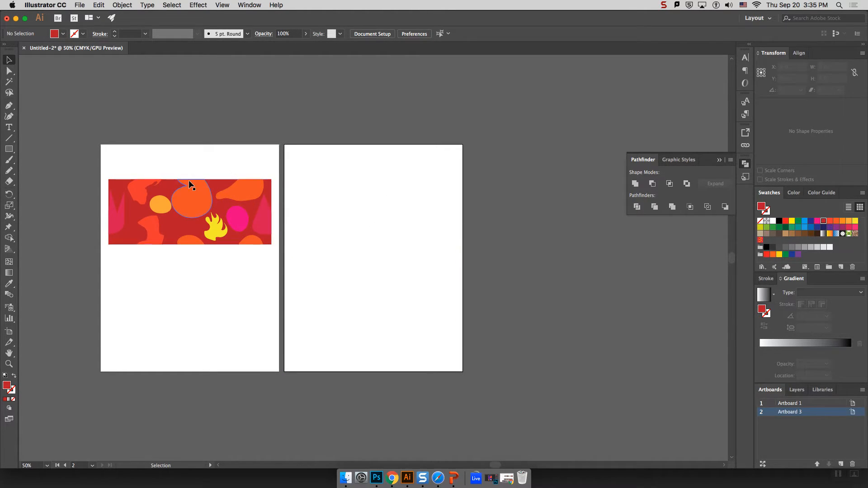
left_click(9, 335)
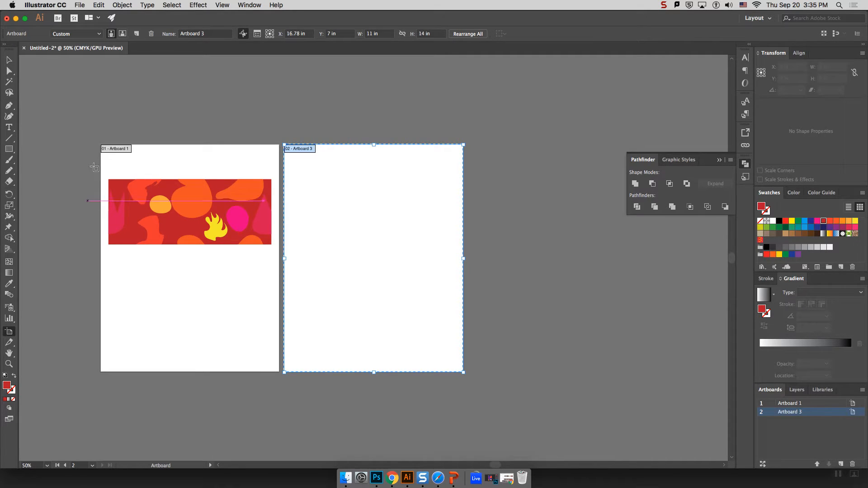
left_click(137, 33)
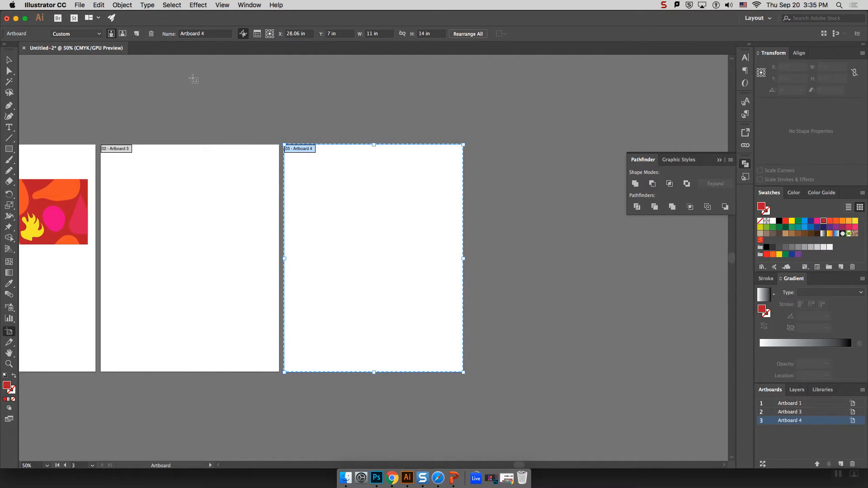
left_click(8, 60)
left_click_drag(519, 466, 501, 466)
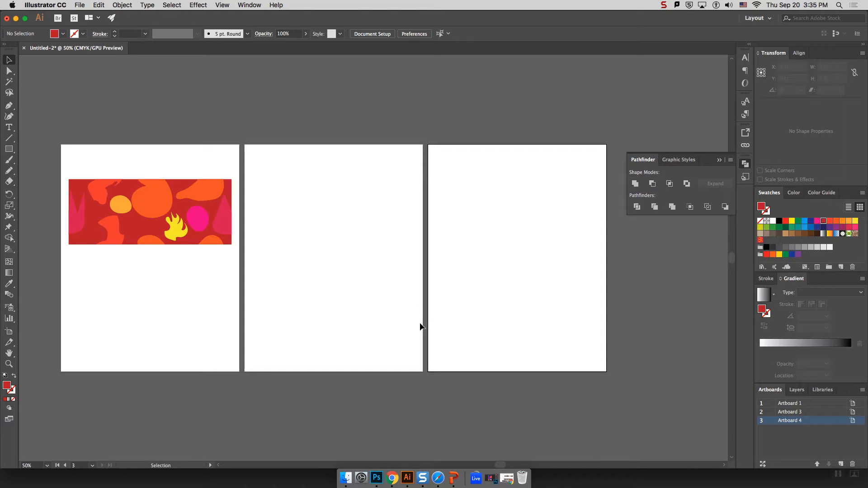
Draw a rectangle covering the middle artboard and fill it with the New Pattern swatch.
left_click(9, 149)
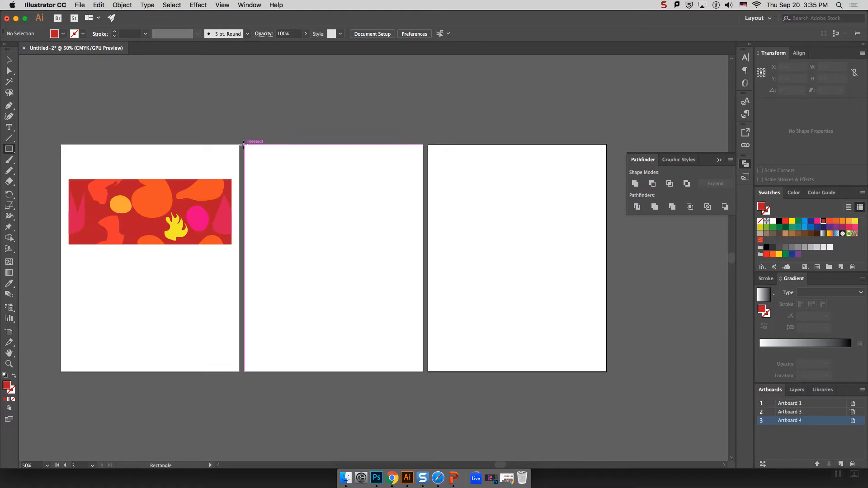
left_click_drag(243, 145, 424, 372)
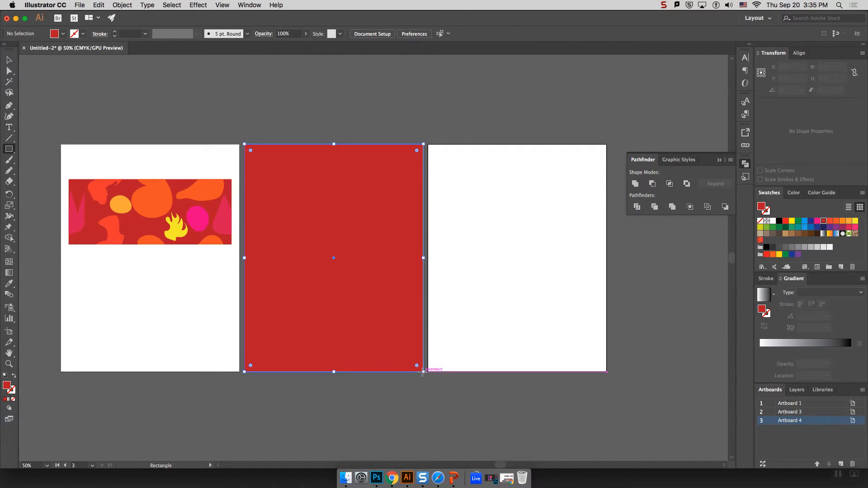
left_click(760, 240)
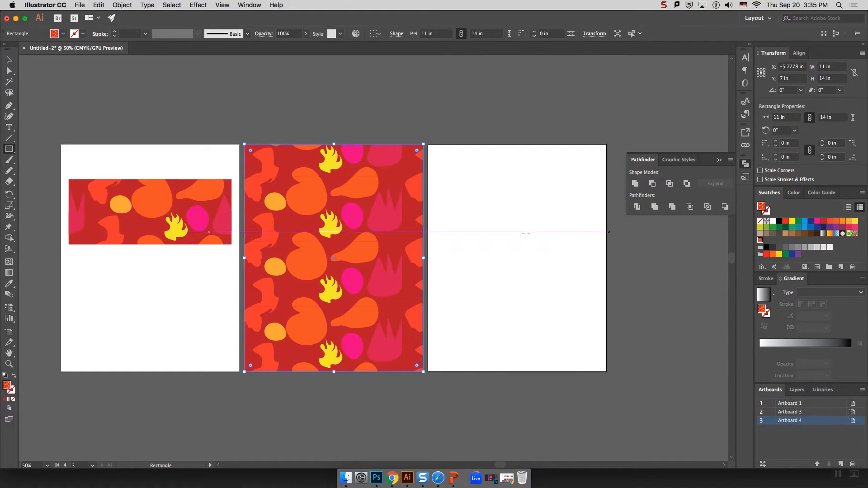
Option-drag a copy of the pattern rectangle onto the third artboard, then deselect.
left_click(8, 60)
left_click(352, 116)
left_click(353, 186)
key("super")
left_click_drag(347, 188, 585, 197)
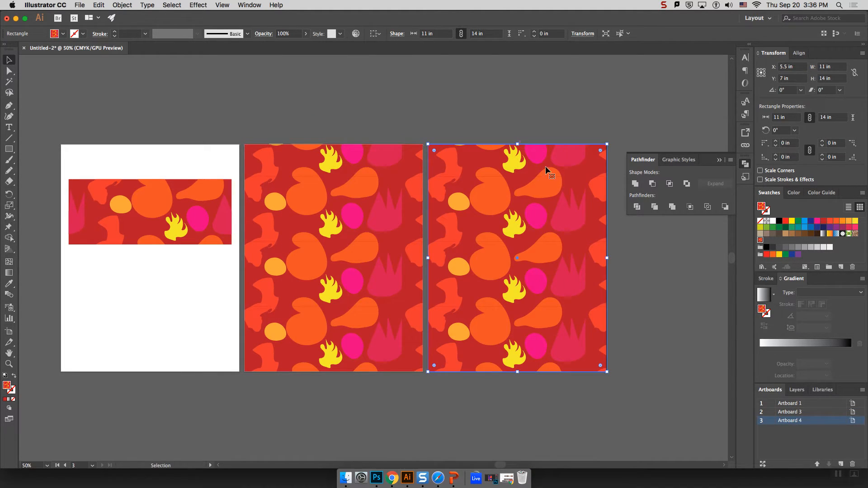
left_click(432, 85)
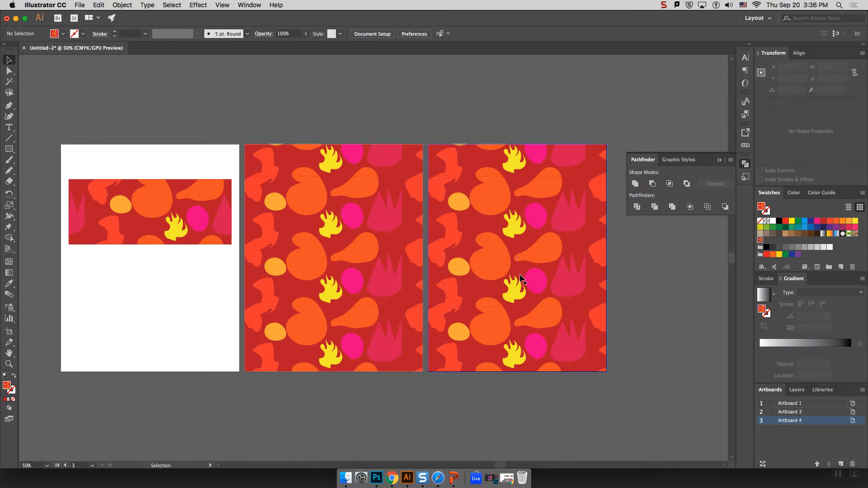
Select the middle artboard's pattern rectangle and open the Transform > Scale dialog.
right_click(370, 226)
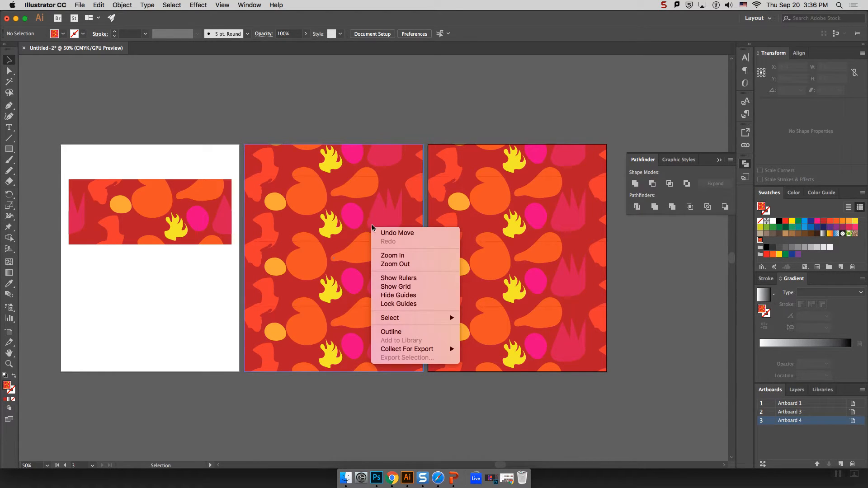
right_click(352, 217)
left_click(347, 212)
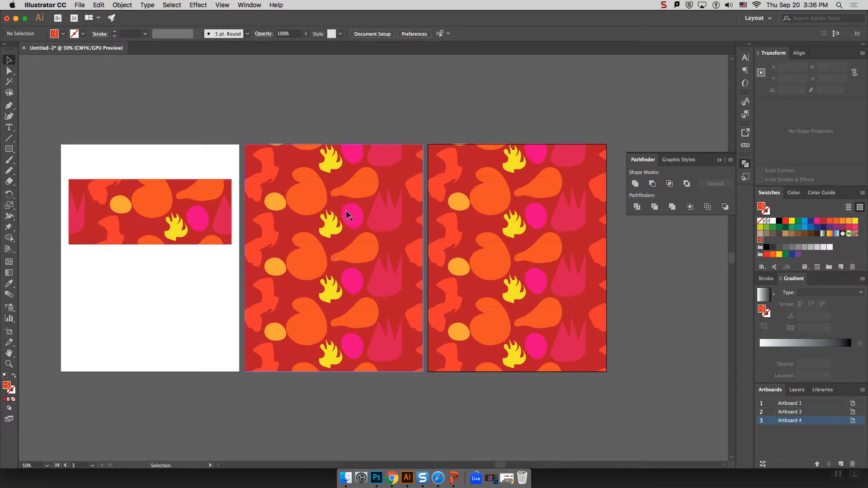
left_click(386, 216)
right_click(385, 223)
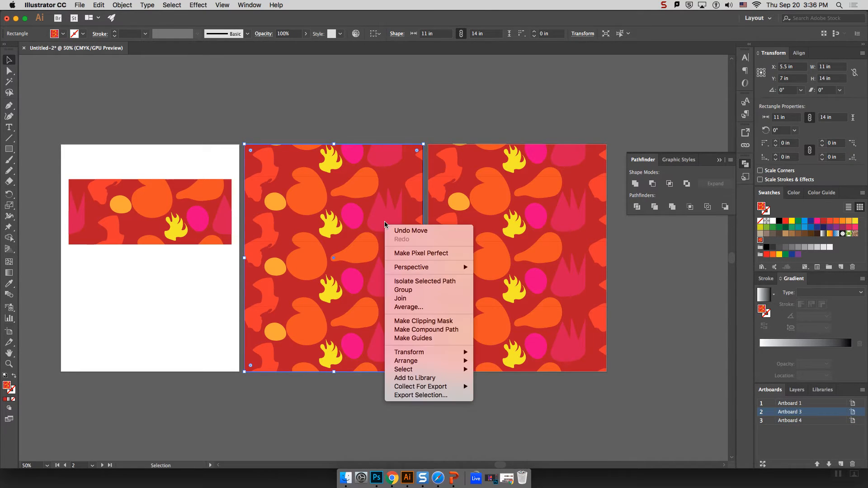
mouse_move(438, 353)
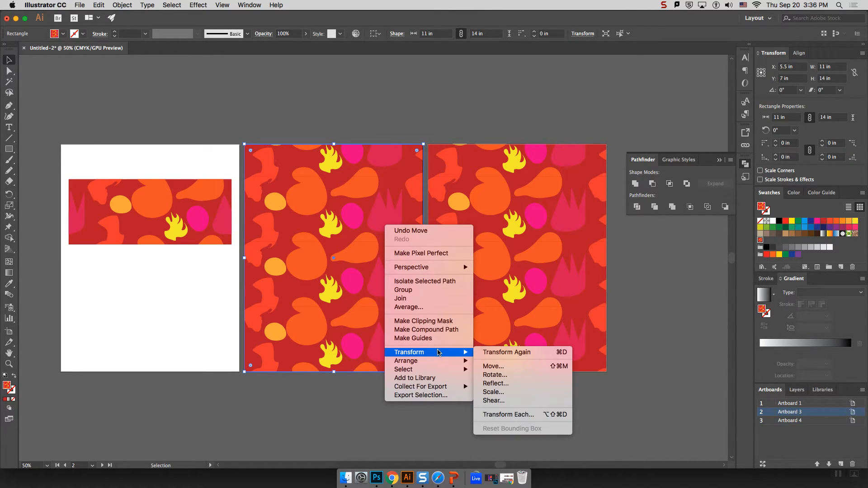
left_click(507, 395)
left_click_drag(667, 71, 549, 119)
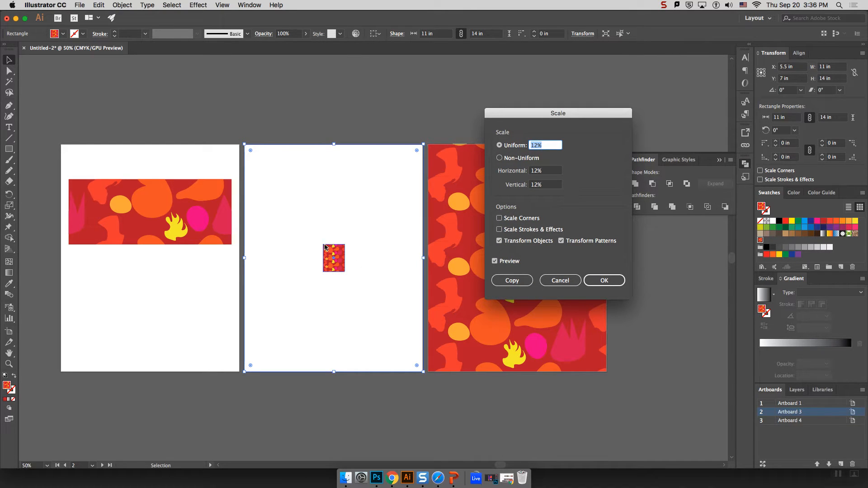
Raise the Uniform scale value to 351%.
left_click(548, 145)
key("Down")
key("Down")
key("Down")
key("Down")
key("Down")
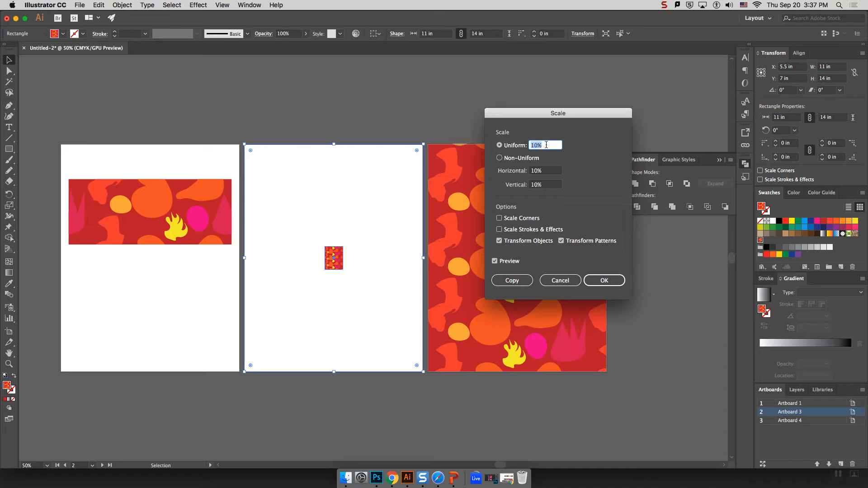
key("shift+Up")
scroll(546, 145, "up", 12)
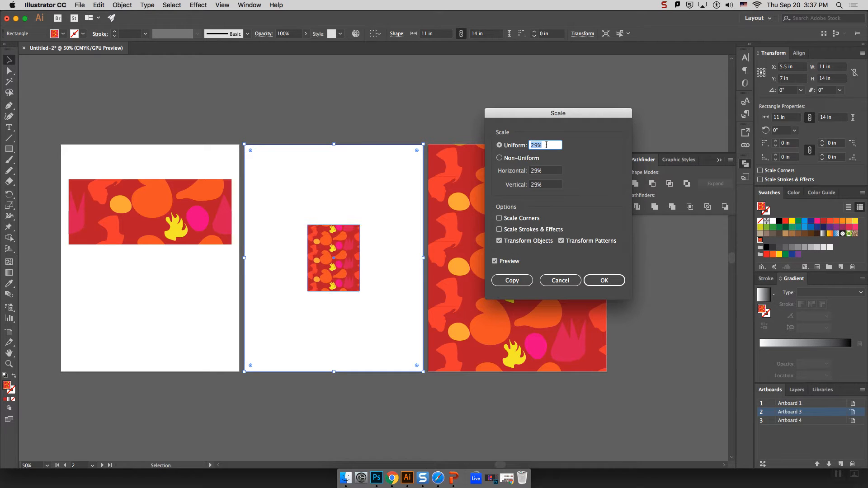
scroll(546, 145, "up", 20)
scroll(546, 145, "up", 5)
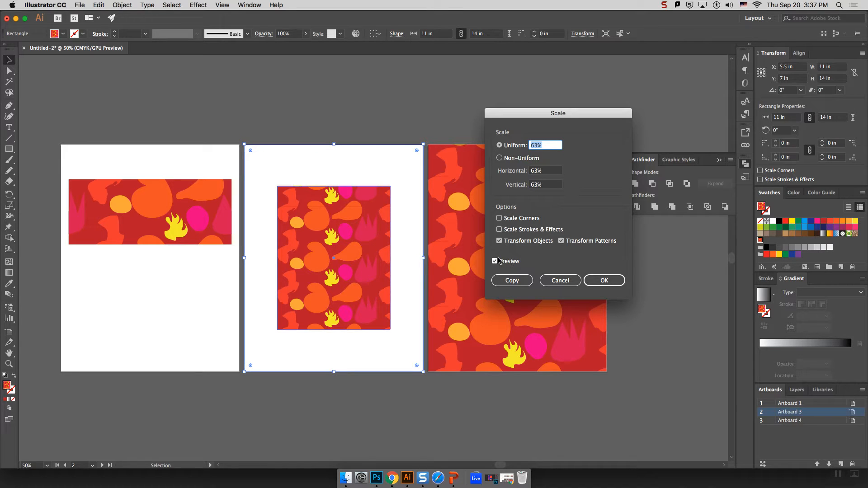
scroll(551, 145, "up", 20)
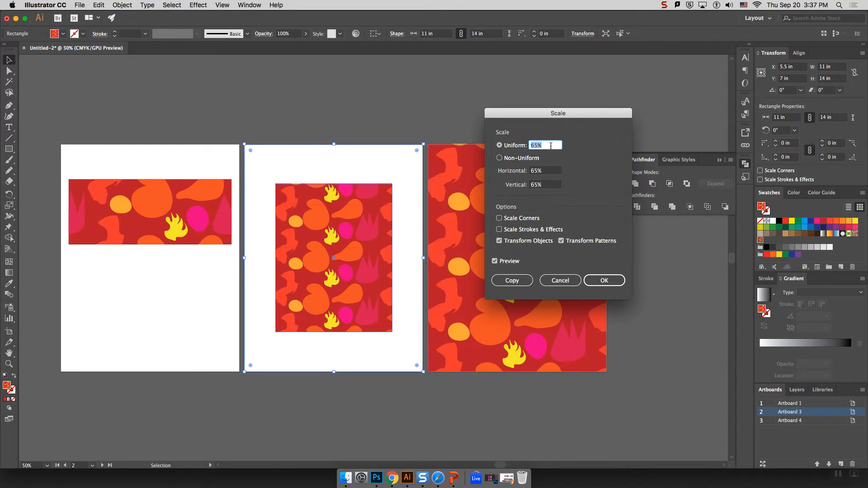
scroll(551, 145, "down", 20)
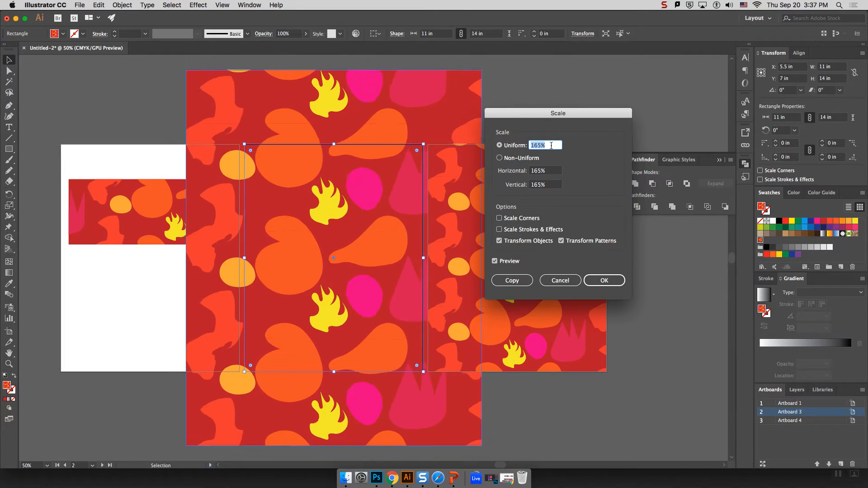
scroll(552, 145, "down", 13)
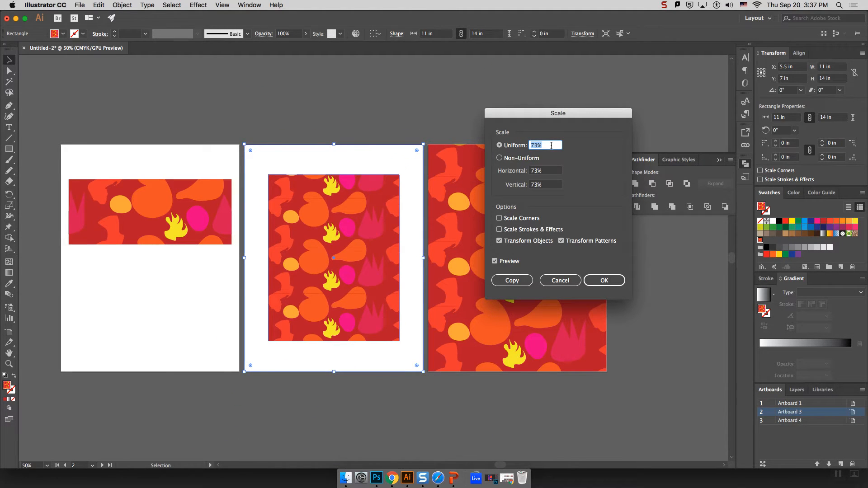
scroll(549, 147, "up", 16)
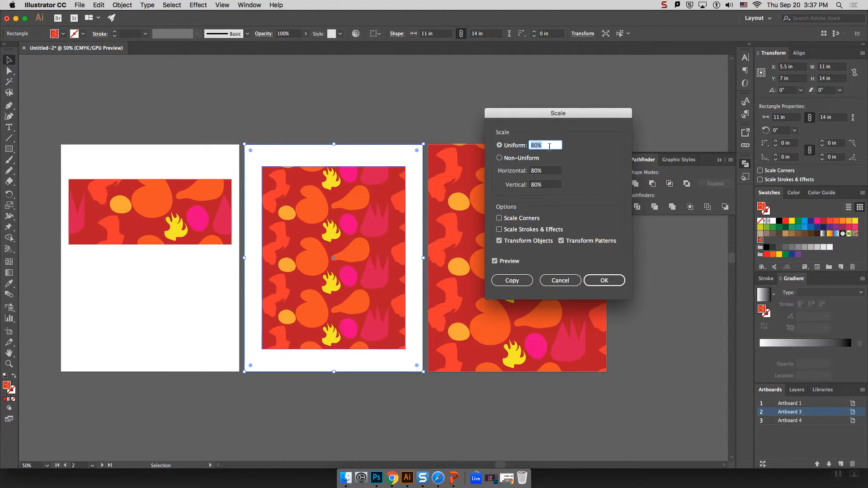
scroll(550, 146, "down", 13)
scroll(549, 146, "up", 20)
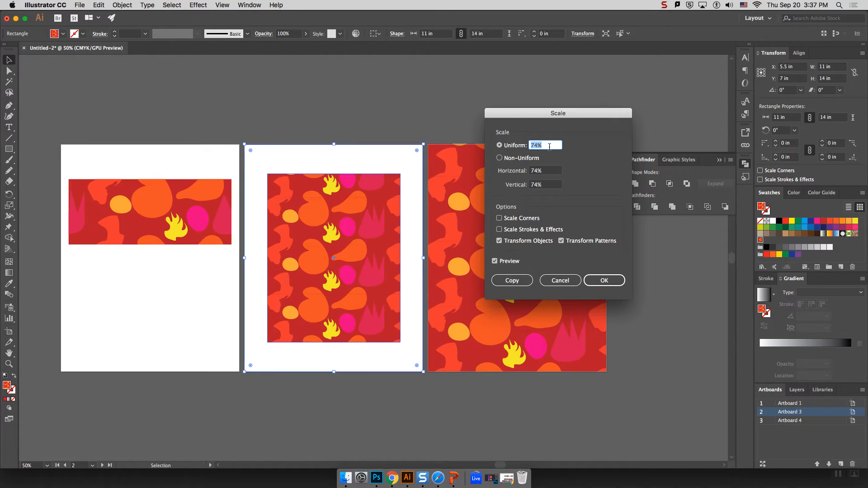
scroll(549, 146, "down", 15)
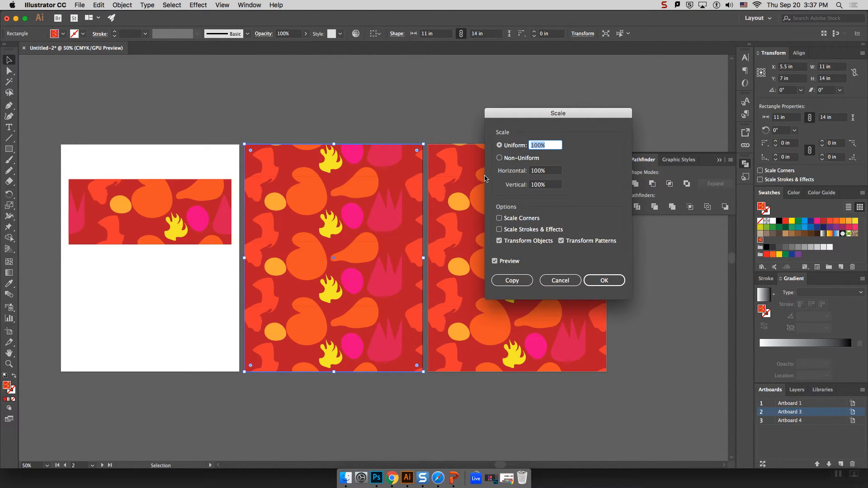
scroll(549, 145, "up", 20)
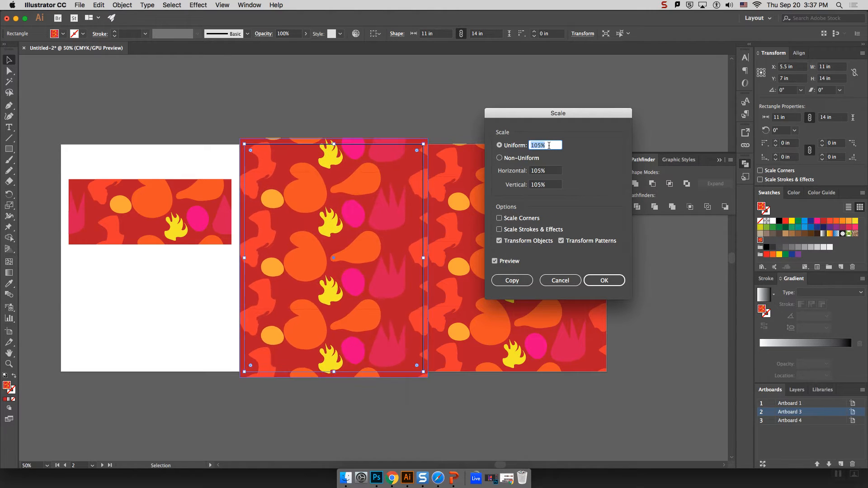
scroll(549, 146, "down", 20)
scroll(549, 146, "down", 11)
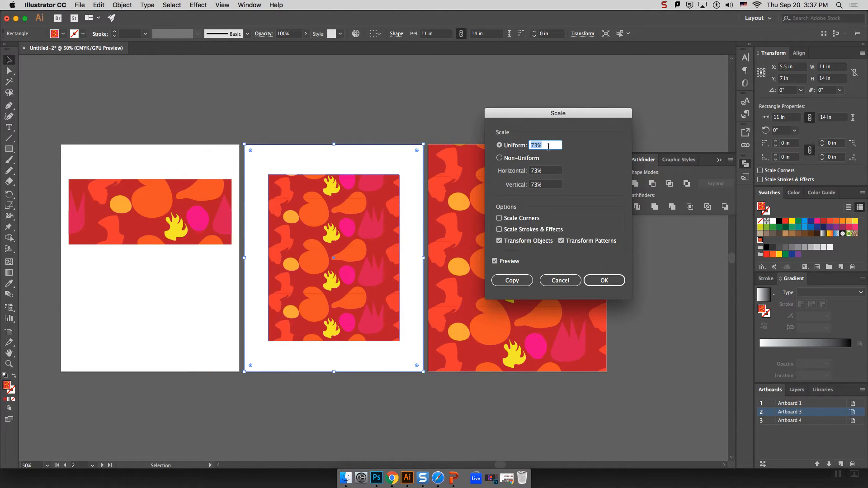
Leave only Transform Patterns checked and apply the 351% pattern enlargement.
left_click(562, 242)
scroll(541, 146, "down", 1)
scroll(542, 146, "up", 20)
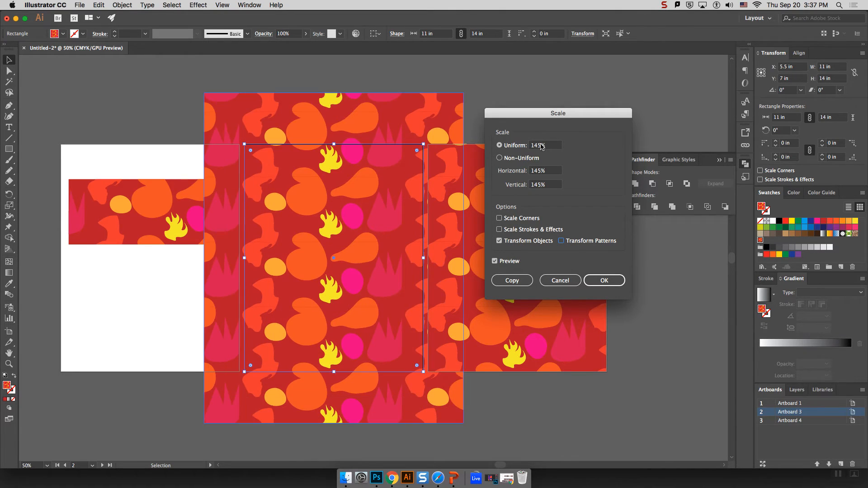
scroll(541, 146, "down", 20)
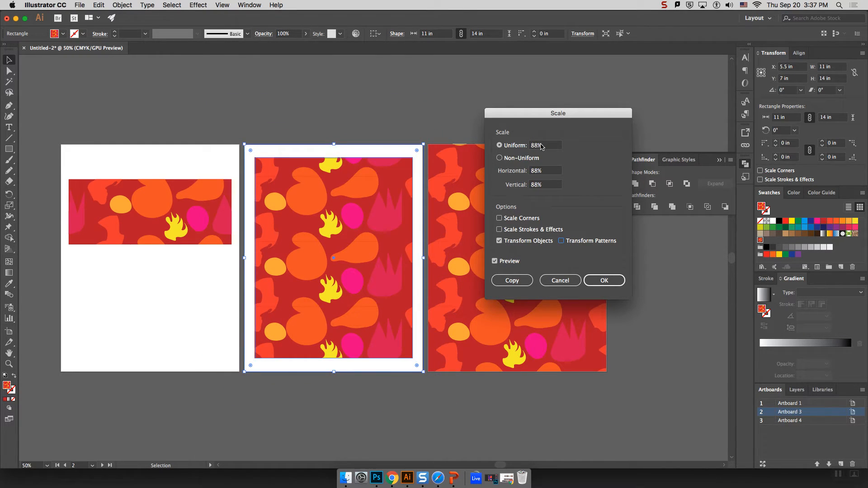
scroll(541, 146, "down", 13)
scroll(541, 146, "up", 20)
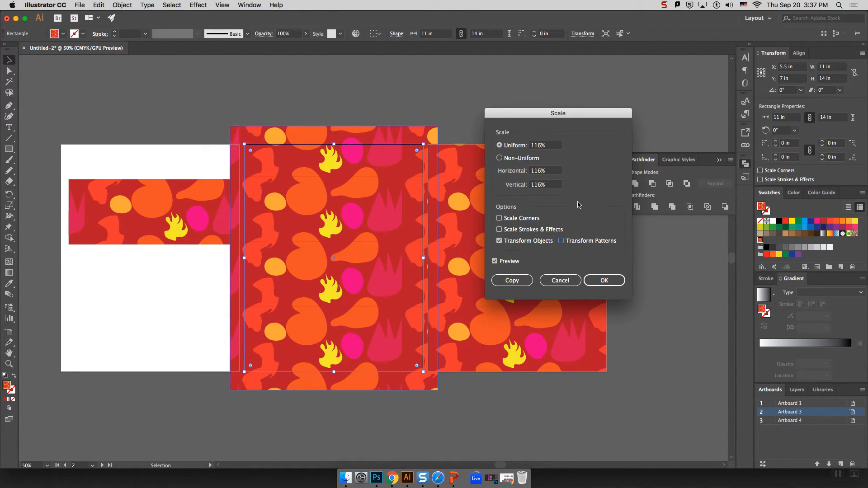
left_click(500, 241)
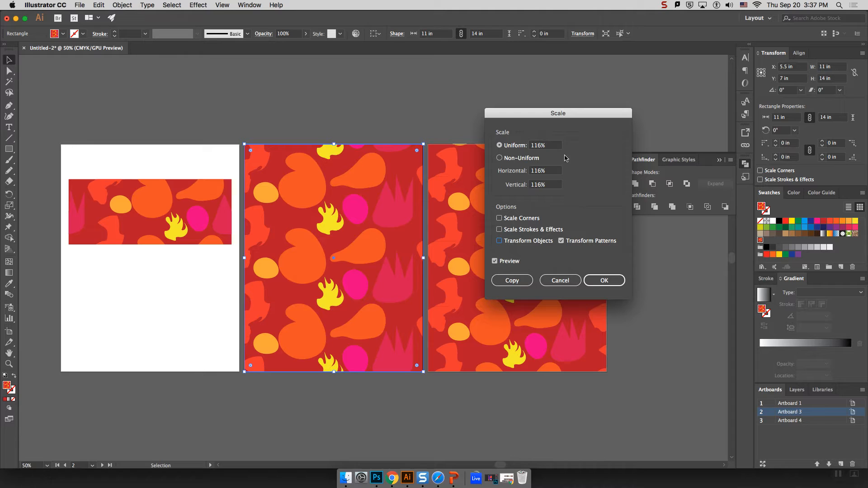
scroll(550, 149, "up", 12)
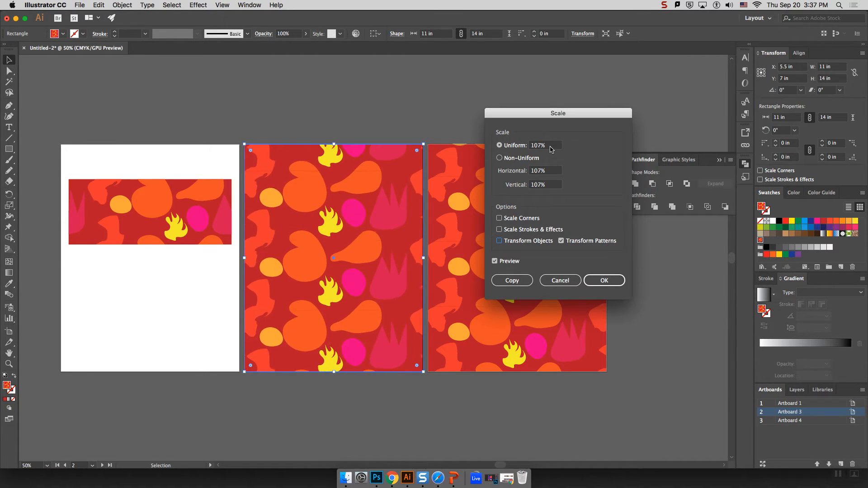
scroll(550, 150, "up", 10)
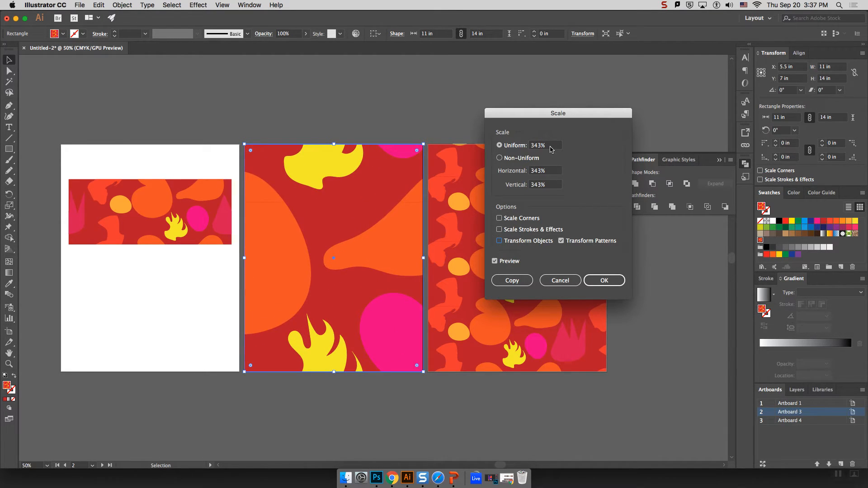
scroll(550, 150, "up", 3)
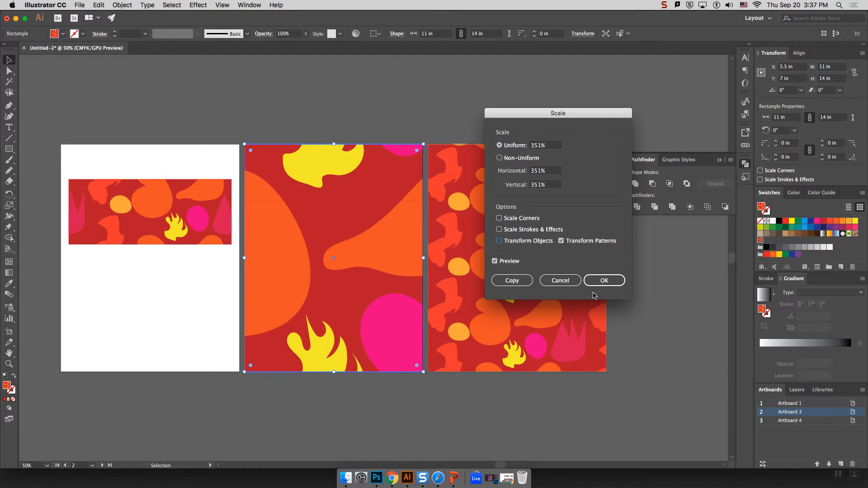
left_click(603, 281)
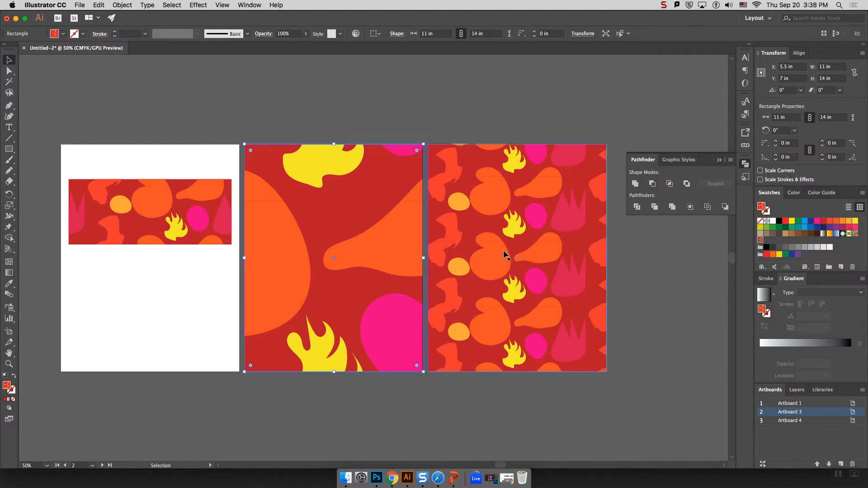
right_click(519, 232)
left_click(515, 219)
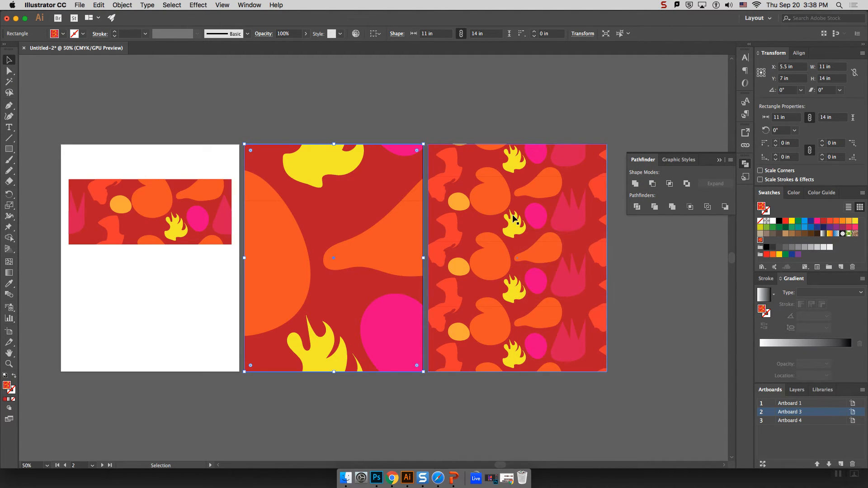
right_click(497, 266)
mouse_move(542, 397)
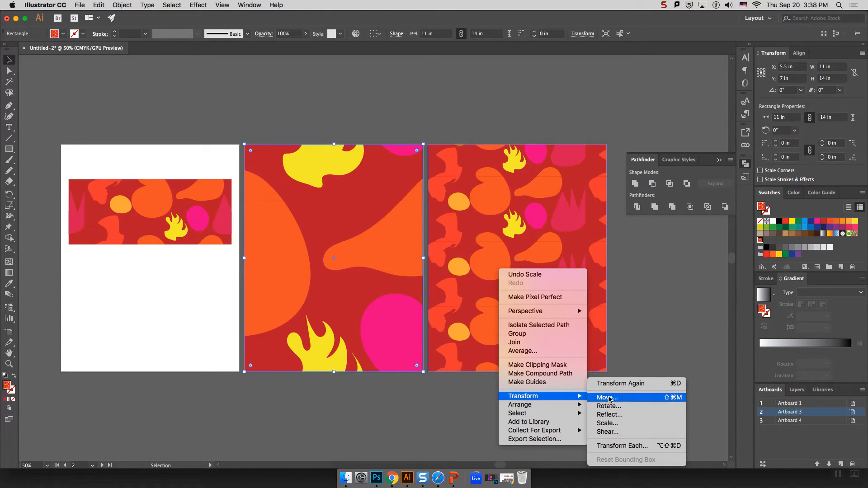
left_click(622, 403)
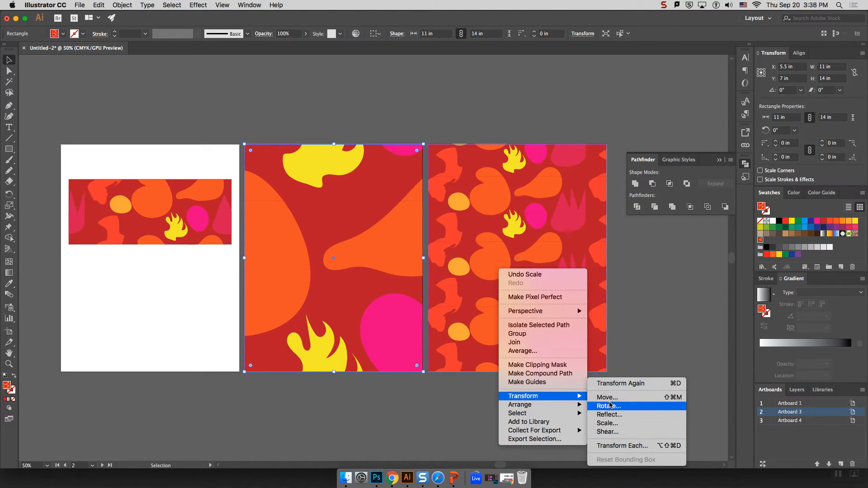
left_click(615, 424)
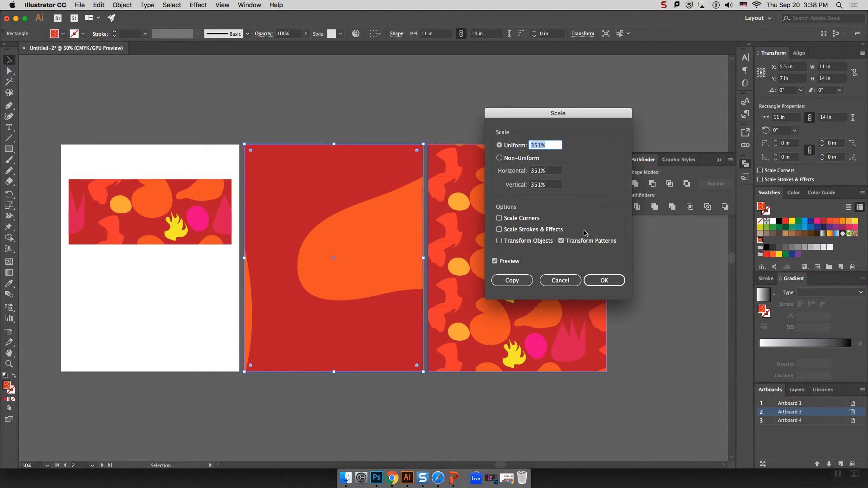
left_click_drag(553, 114, 715, 109)
scroll(714, 140, "down", 14)
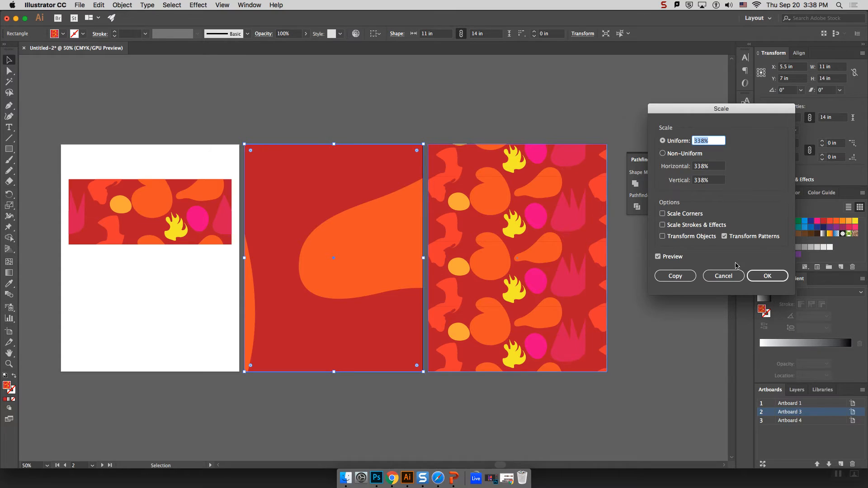
left_click(724, 276)
left_click(496, 226)
right_click(497, 228)
Scale the third artboard's pattern to 48% with Transform Patterns only, then deselect.
mouse_move(533, 362)
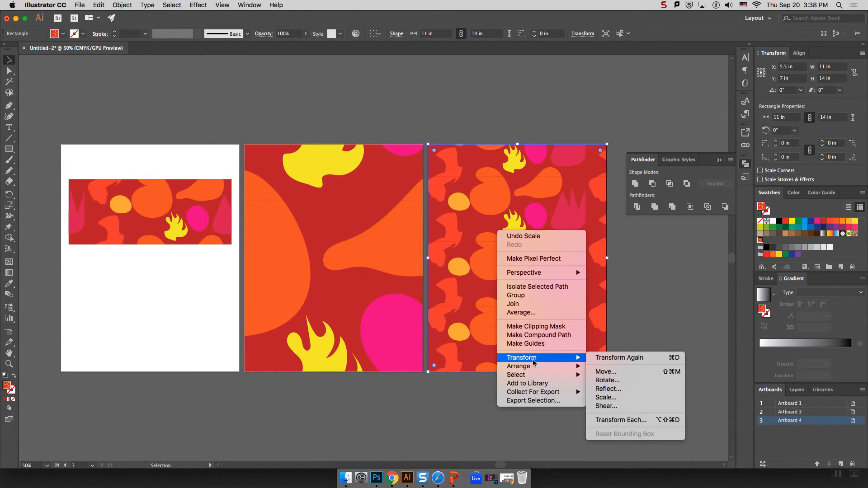
left_click(606, 397)
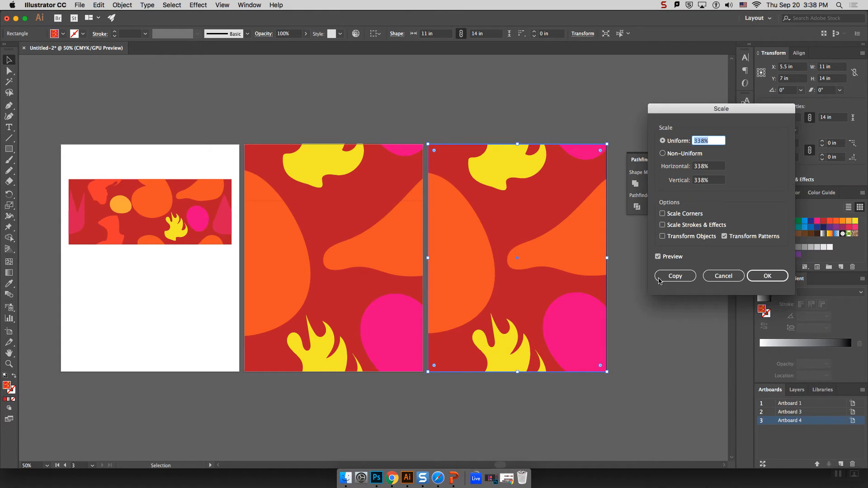
type("1")
left_click(713, 168)
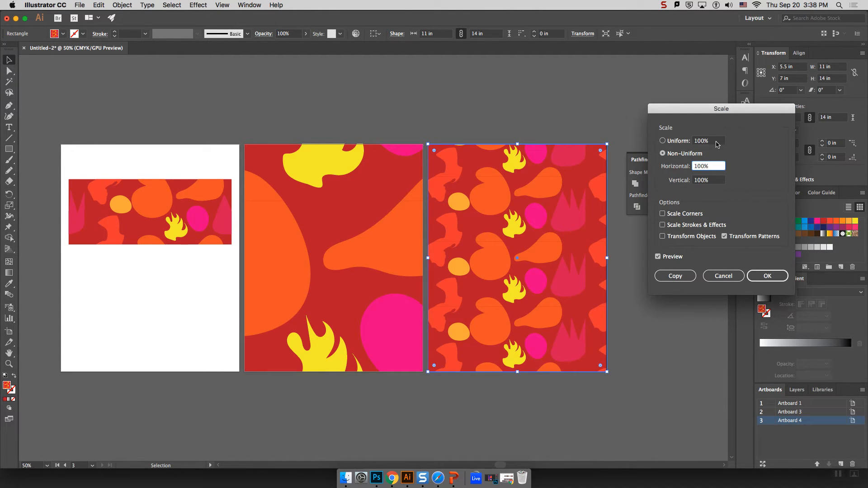
left_click(717, 141)
scroll(717, 141, "down", 10)
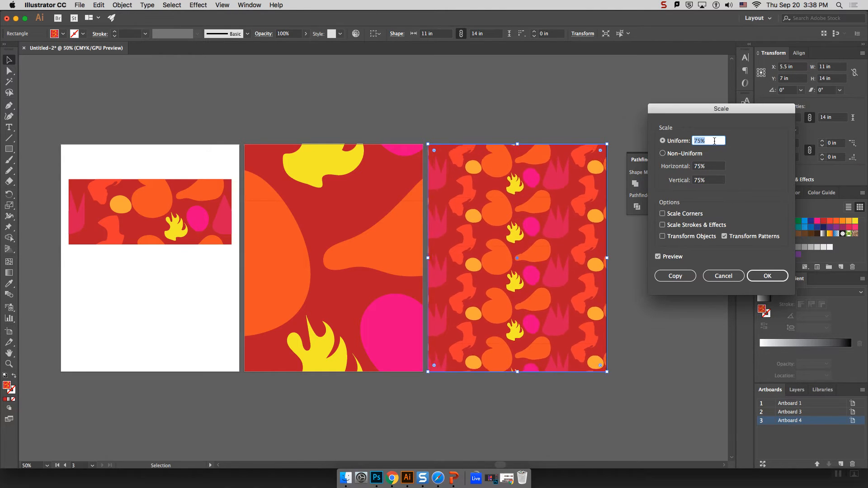
scroll(714, 142, "down", 1)
scroll(713, 141, "down", 6)
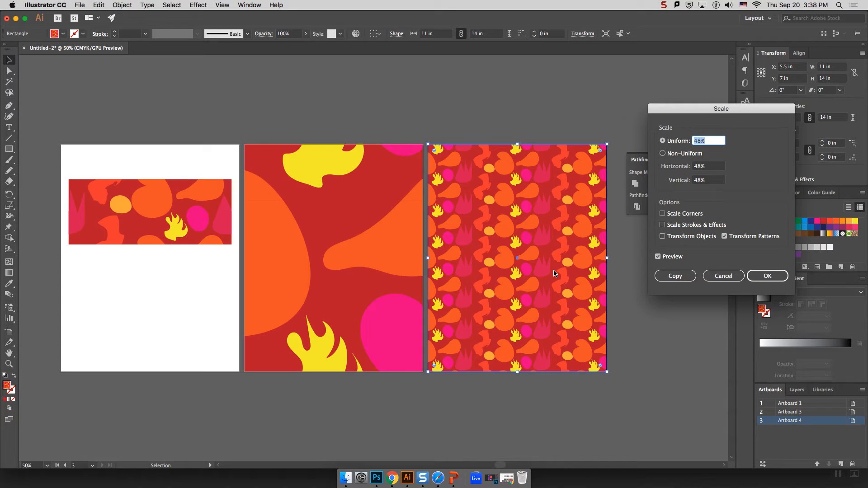
left_click(769, 276)
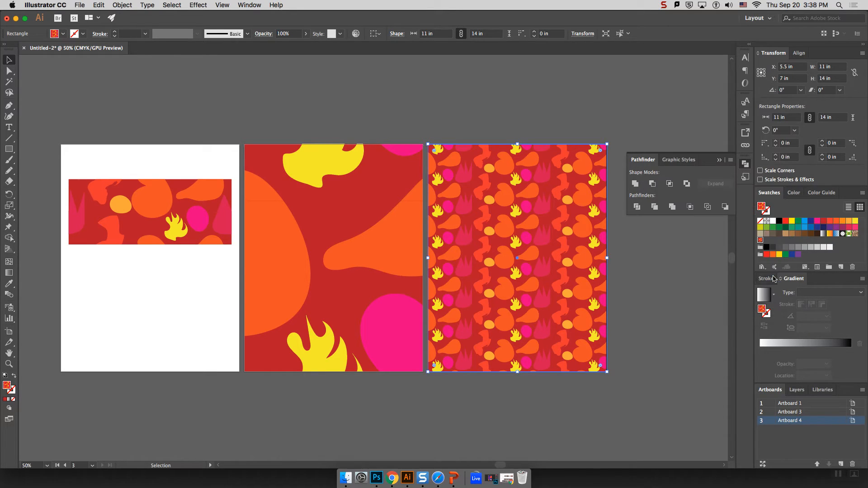
left_click(623, 265)
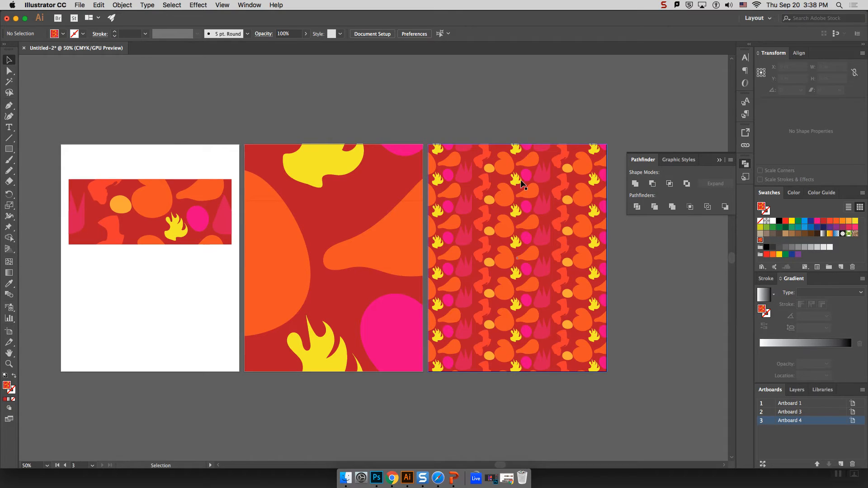
left_click(83, 5)
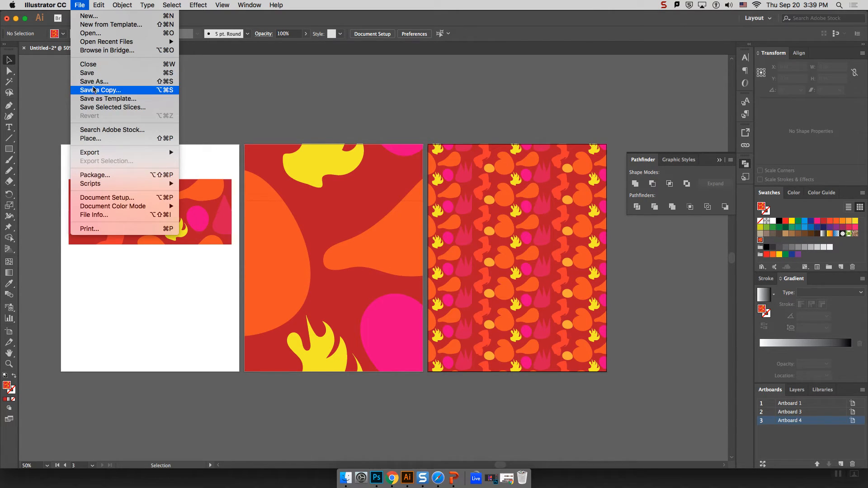
Save the document as Pattern1.ai, accepting the default Illustrator Options.
left_click(93, 74)
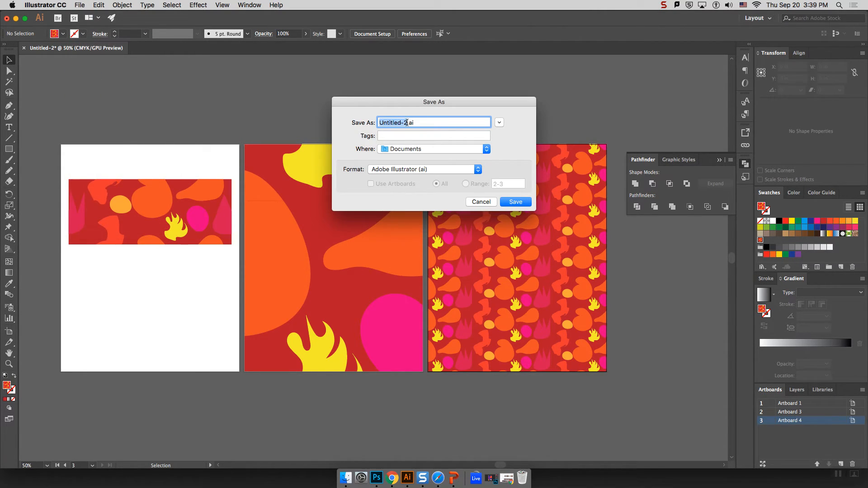
type("S")
key("BackSpace")
type("L")
key("BackSpace")
type("Pattern1")
key("Return")
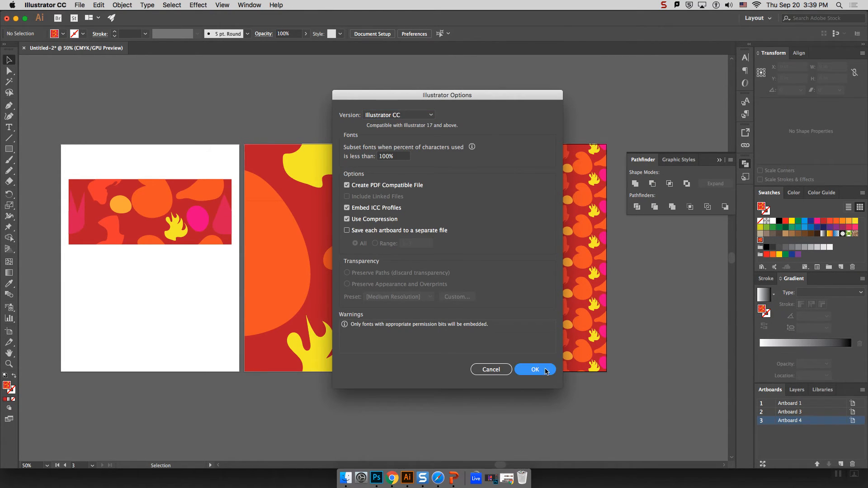
left_click(535, 369)
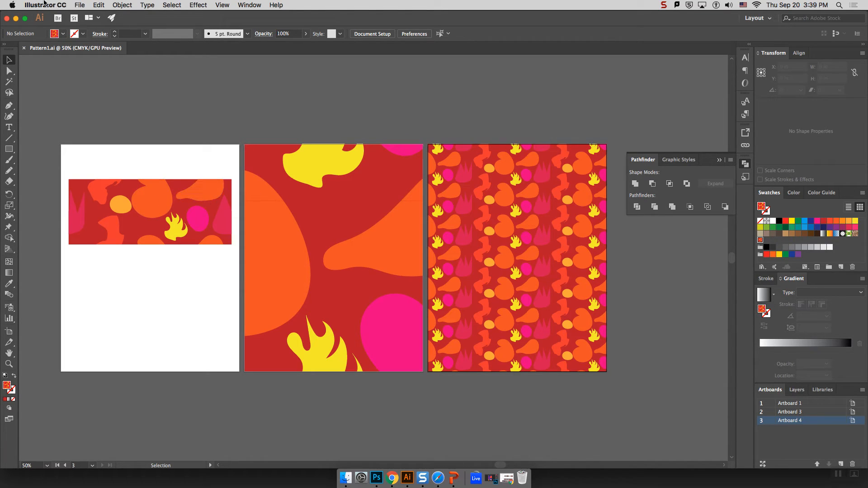
Bring up the Export As dialog from the File > Export menu.
left_click(80, 5)
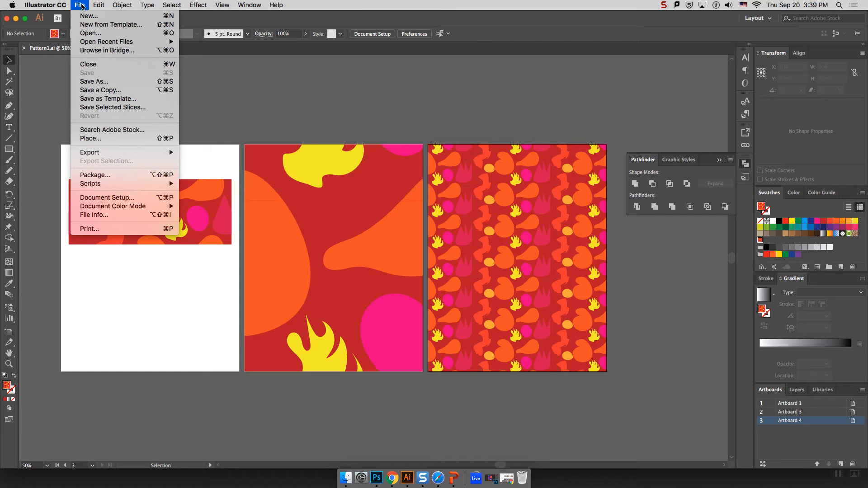
mouse_move(99, 157)
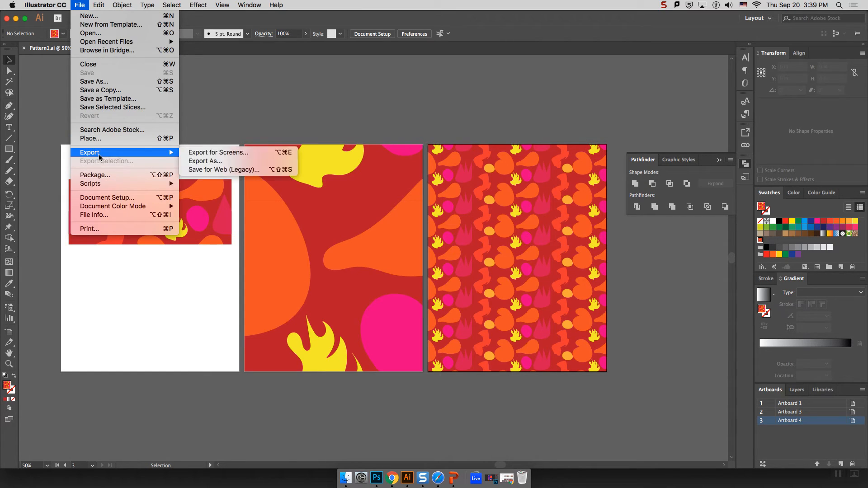
left_click(205, 162)
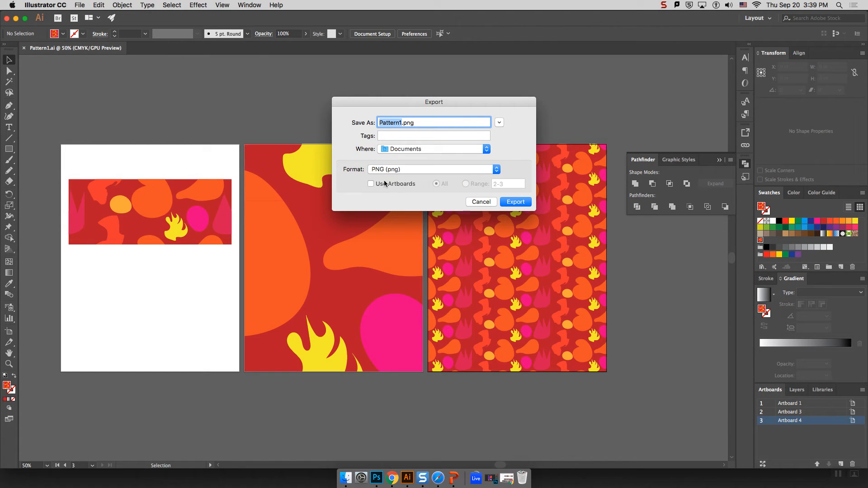
Set the export format to JPEG, keep the name Pattern1.jpg, and export.
left_click(396, 170)
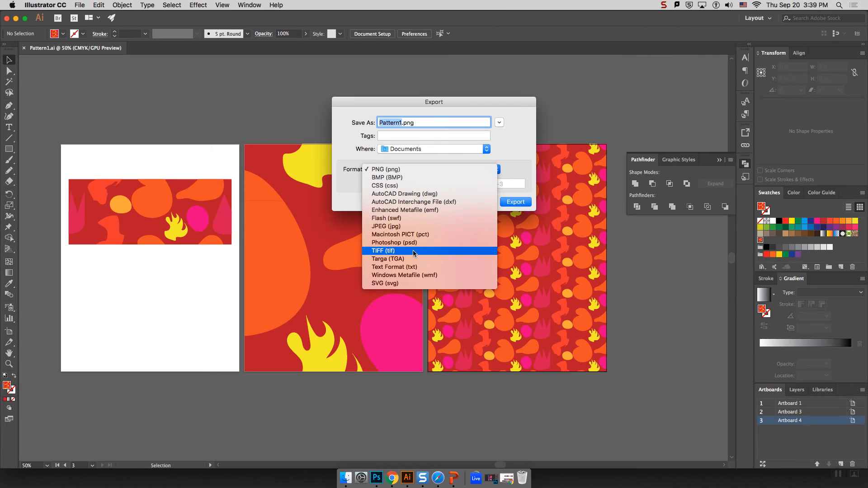
left_click(402, 227)
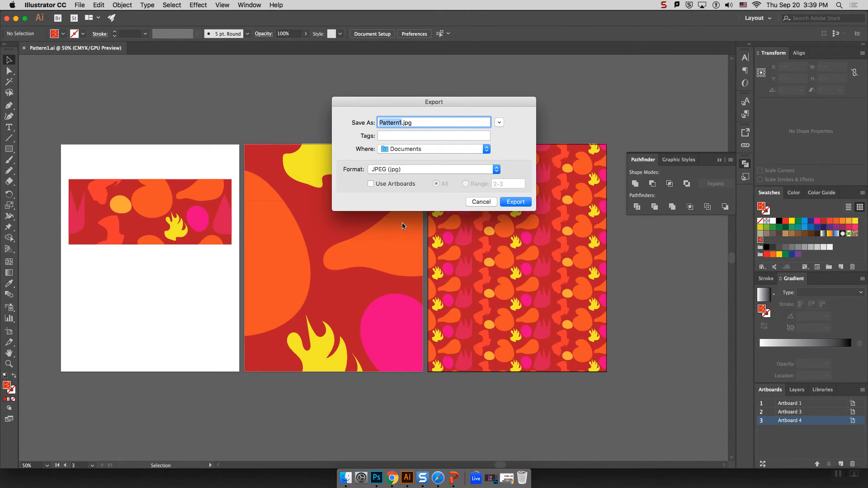
left_click(403, 123)
left_click_drag(402, 123, 356, 126)
left_click(401, 122)
left_click_drag(406, 118, 432, 34)
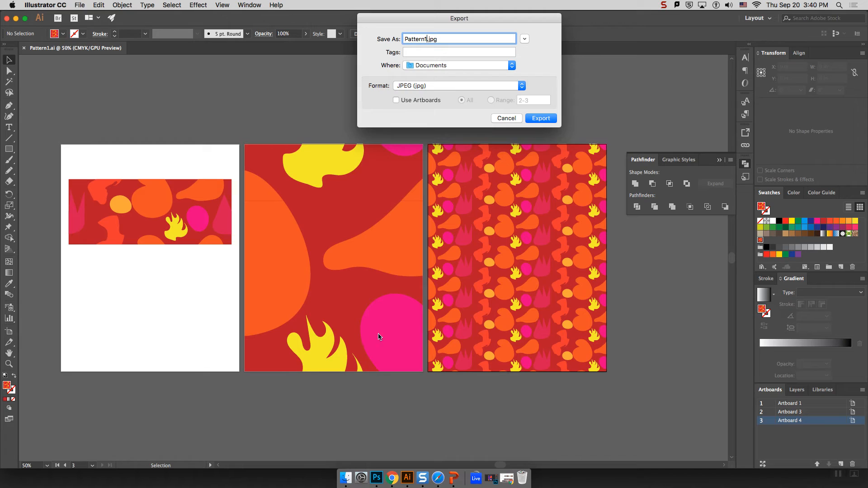
left_click(546, 120)
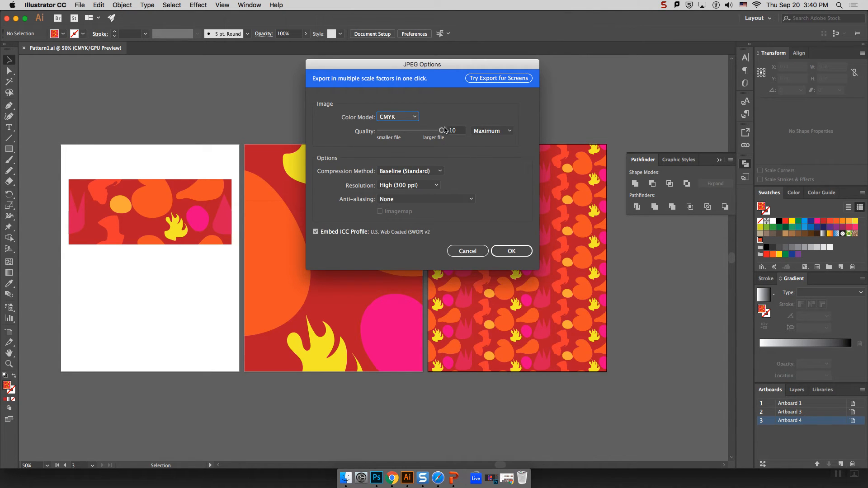
Confirm JPEG Options of CMYK, quality 10, High 300 ppi and anti-aliasing None.
left_click_drag(417, 65, 351, 72)
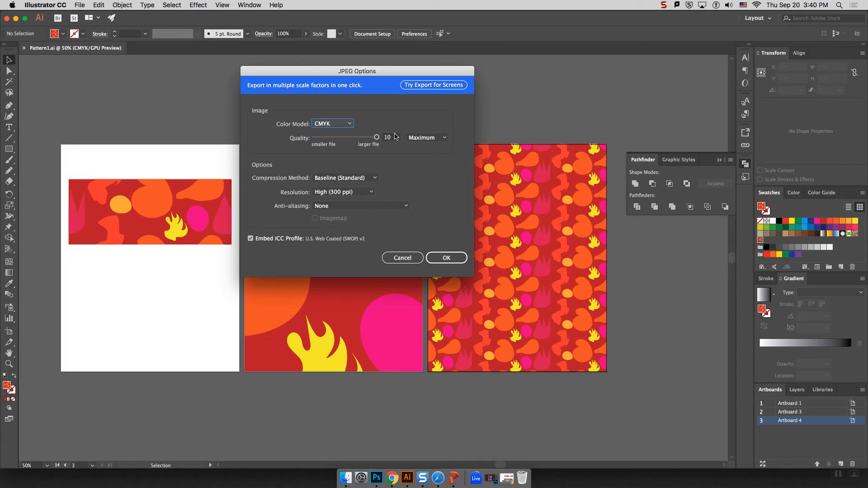
left_click(382, 138)
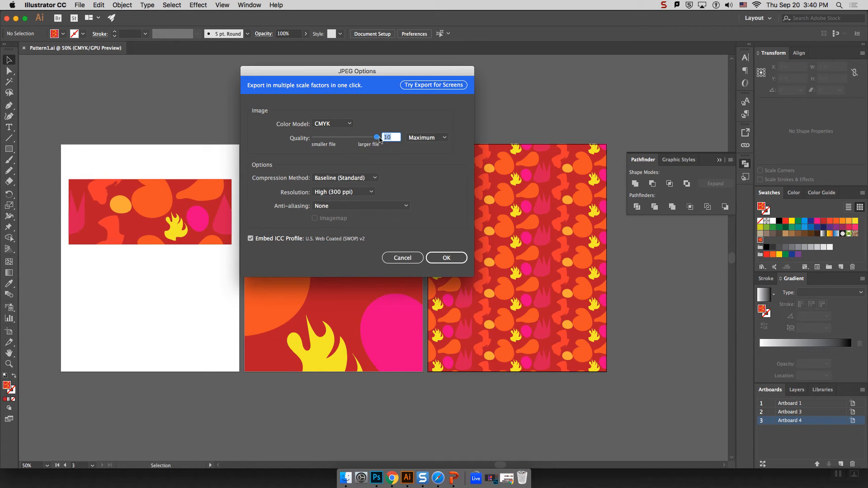
left_click(343, 192)
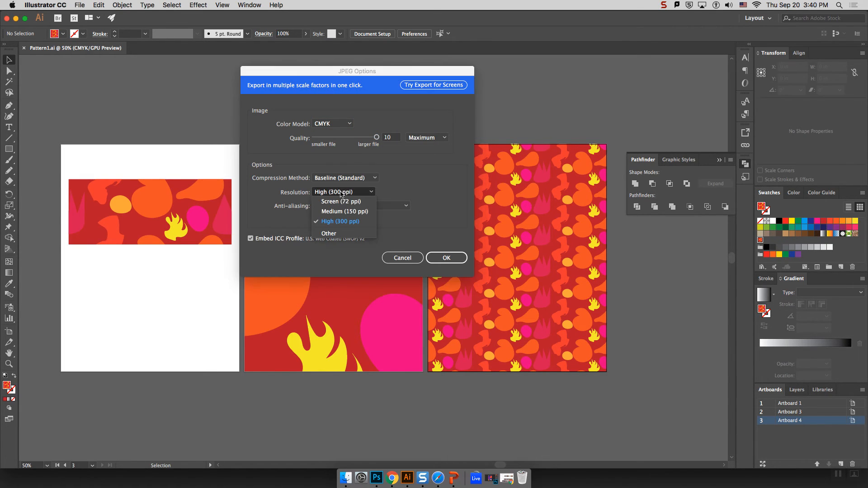
left_click(344, 222)
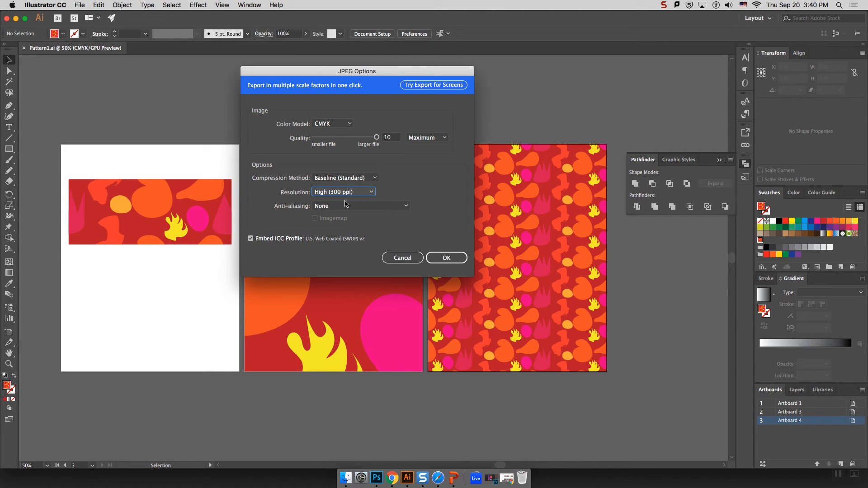
left_click(328, 208)
left_click(330, 219)
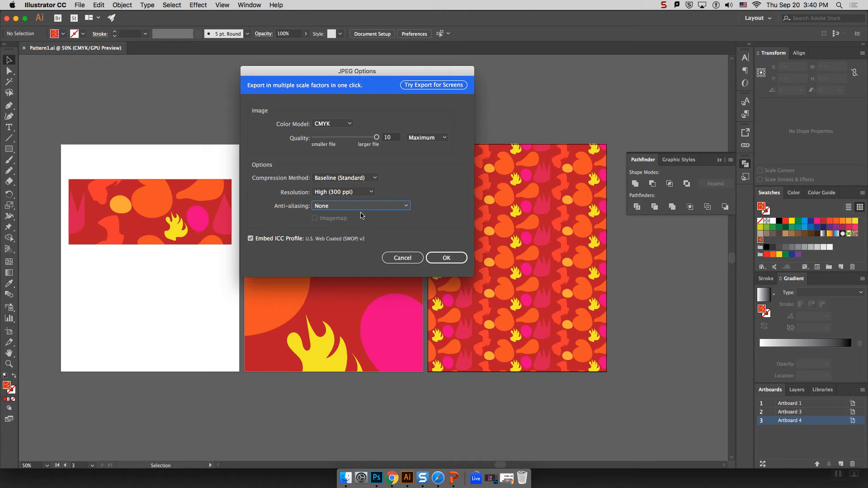
left_click(446, 259)
left_click(326, 209)
left_click(339, 211)
left_click(385, 138)
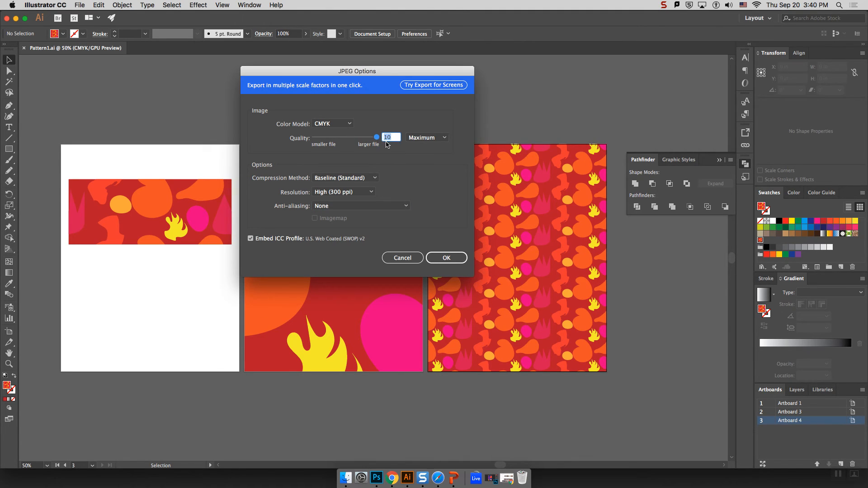
left_click(350, 194)
left_click(397, 191)
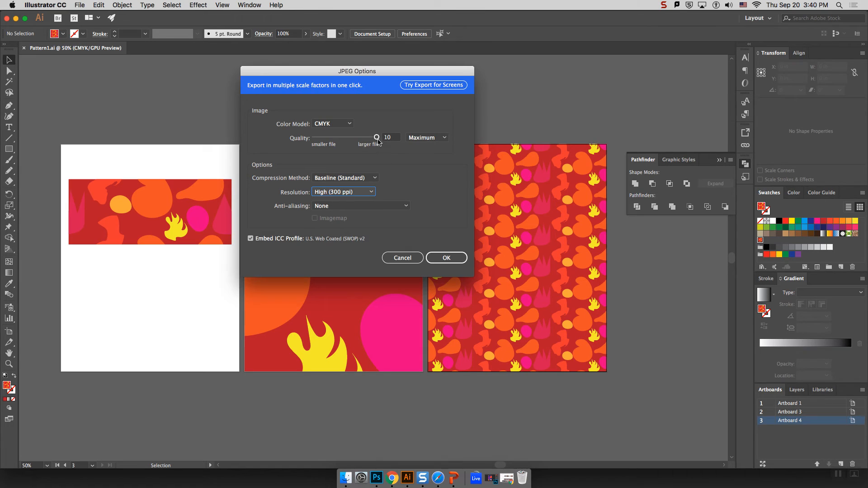
left_click(441, 258)
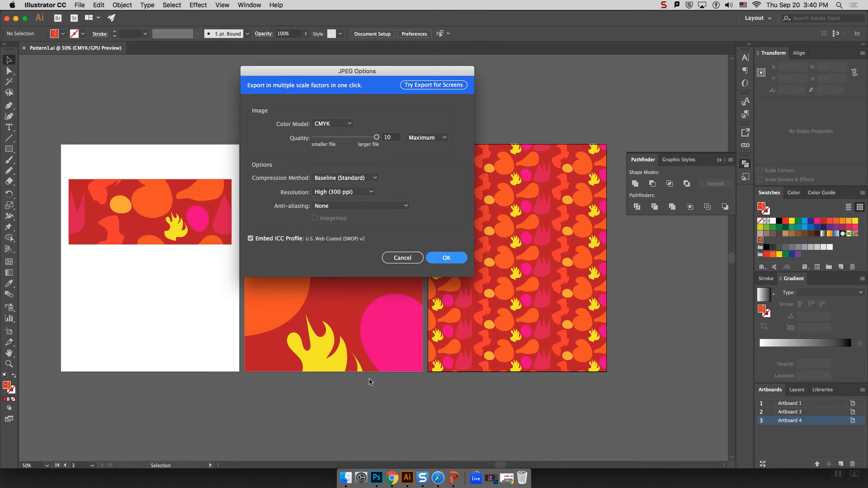
Open Pattern1.jpg from Finder's All My Files in Preview to check the three-artboard image, then close it.
left_click(361, 478)
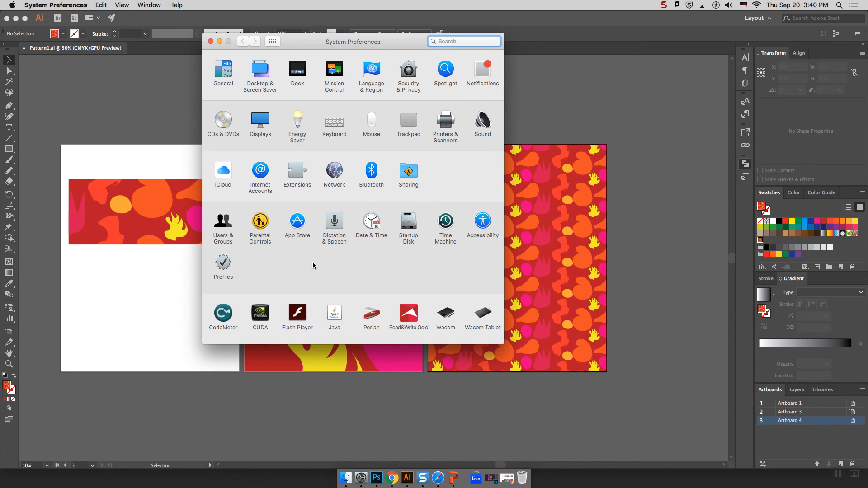
left_click(211, 41)
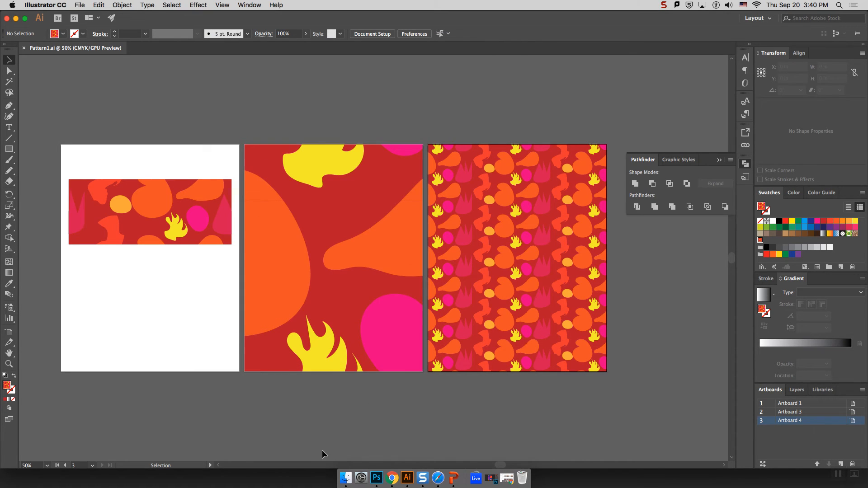
left_click(346, 478)
left_click_drag(648, 78, 612, 54)
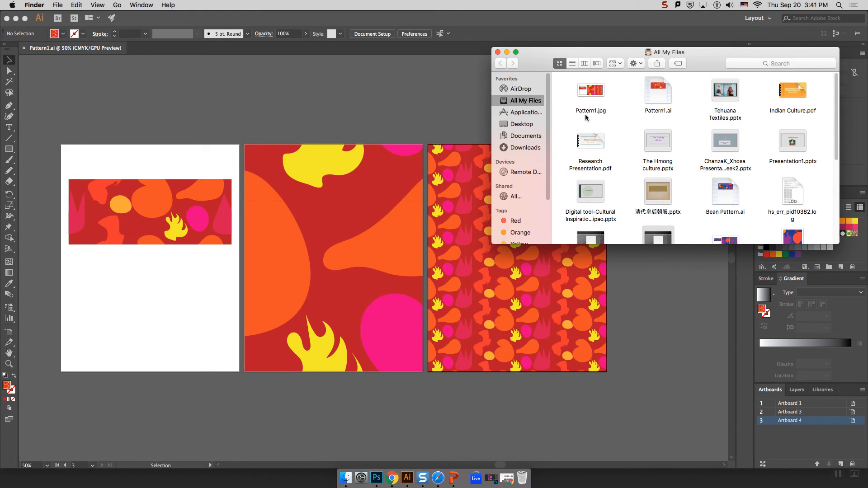
double_click(589, 91)
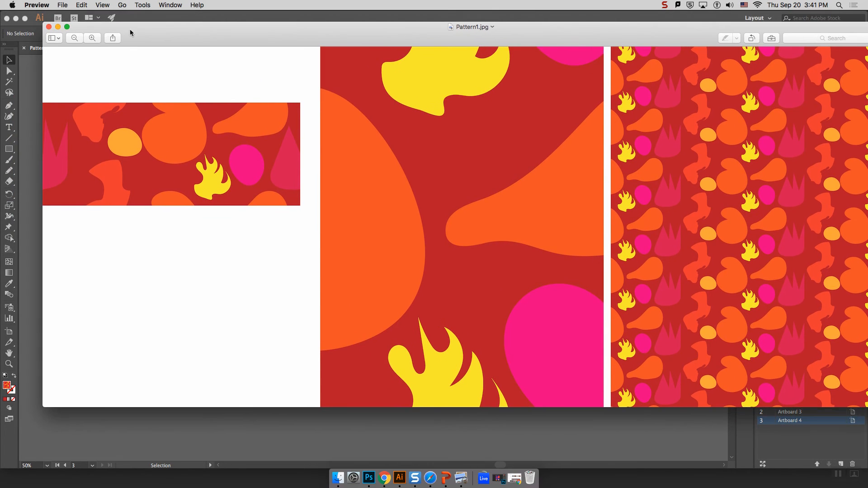
left_click(39, 29)
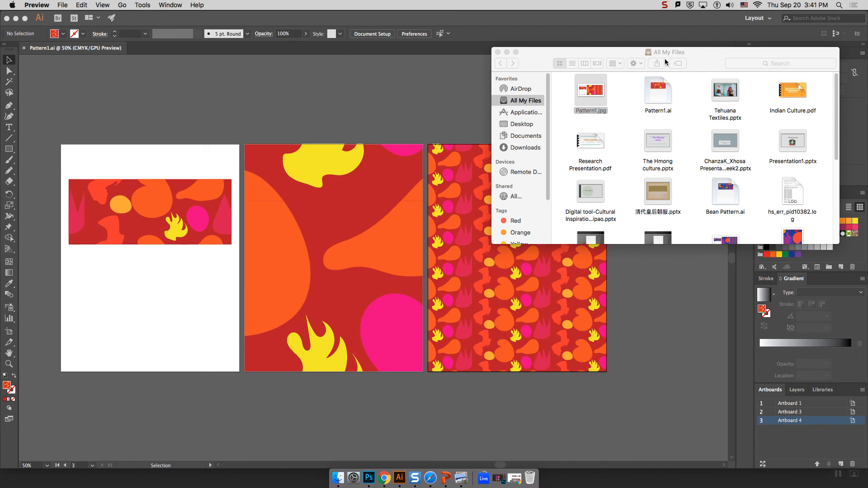
left_click(63, 5)
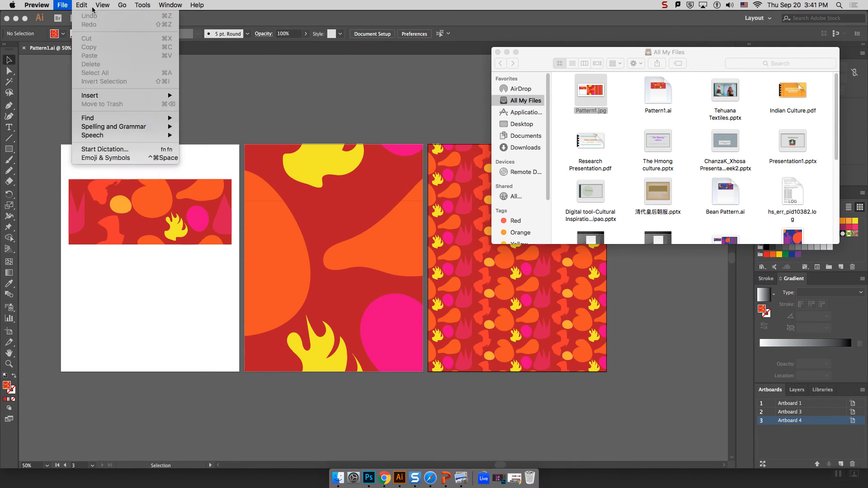
Export Pattern1 as JPEG using artboards range 2–3, accepting the CMYK 300 ppi JPEG options.
left_click(240, 21)
left_click(80, 5)
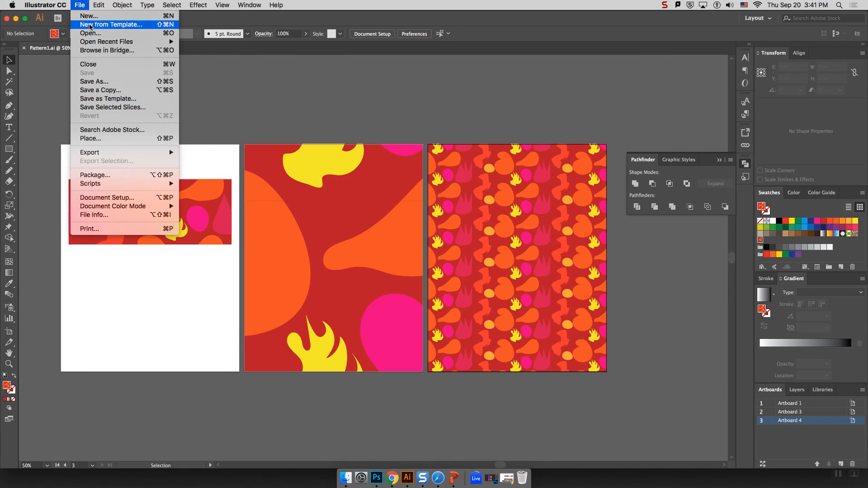
mouse_move(144, 154)
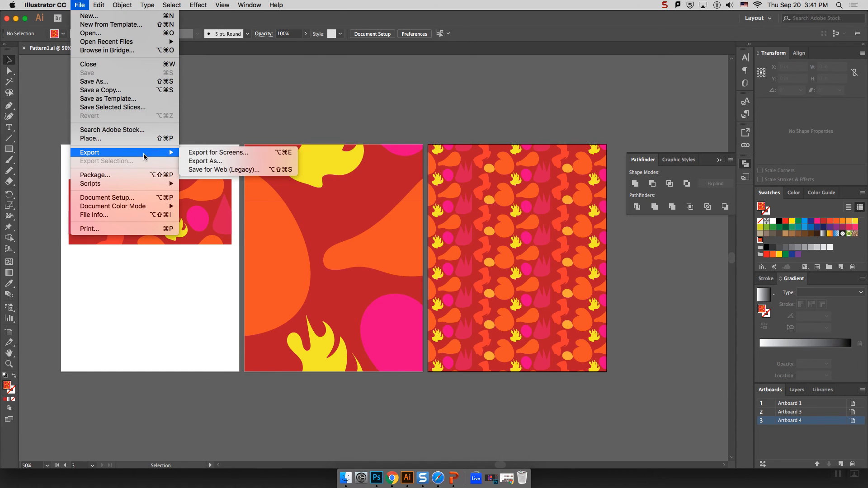
left_click(211, 164)
left_click(372, 184)
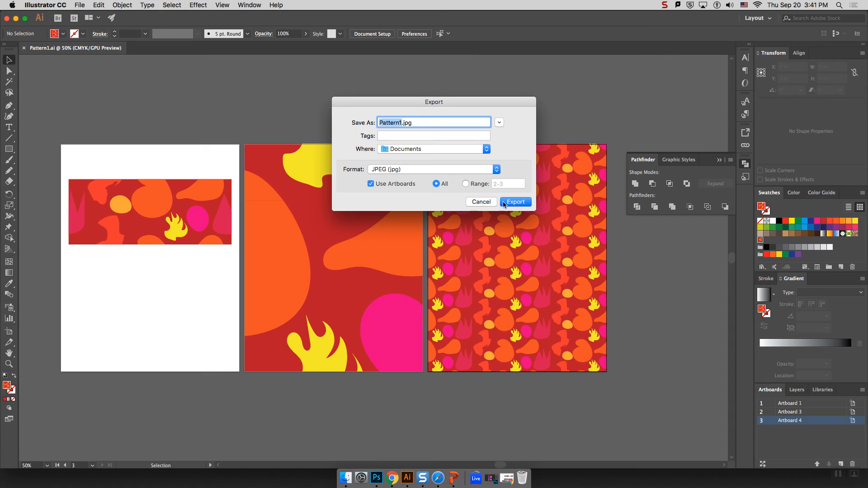
left_click(465, 184)
left_click_drag(453, 101, 516, 250)
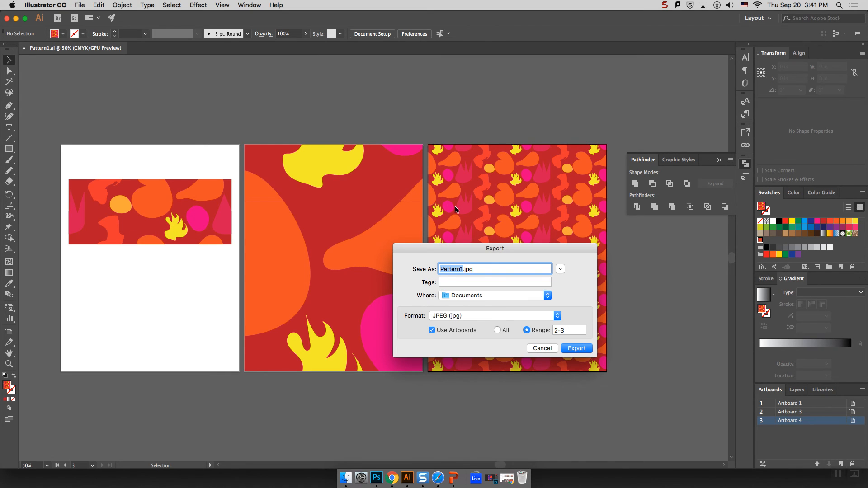
left_click_drag(518, 249, 459, 122)
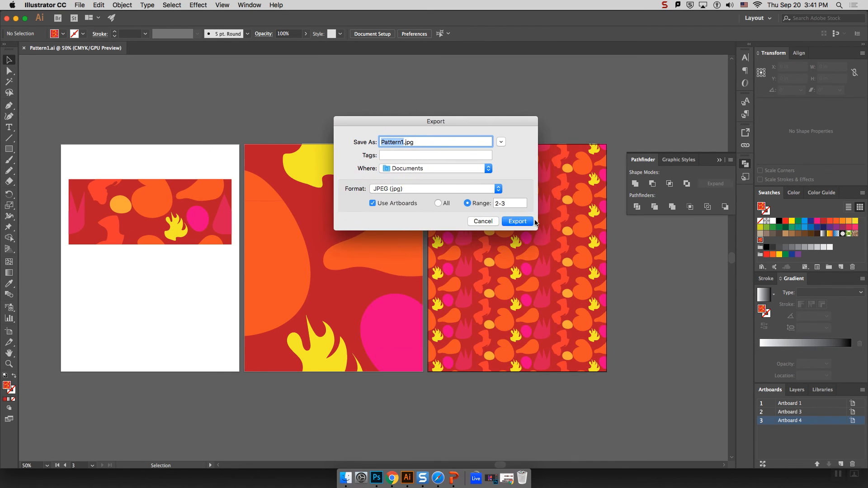
left_click(516, 221)
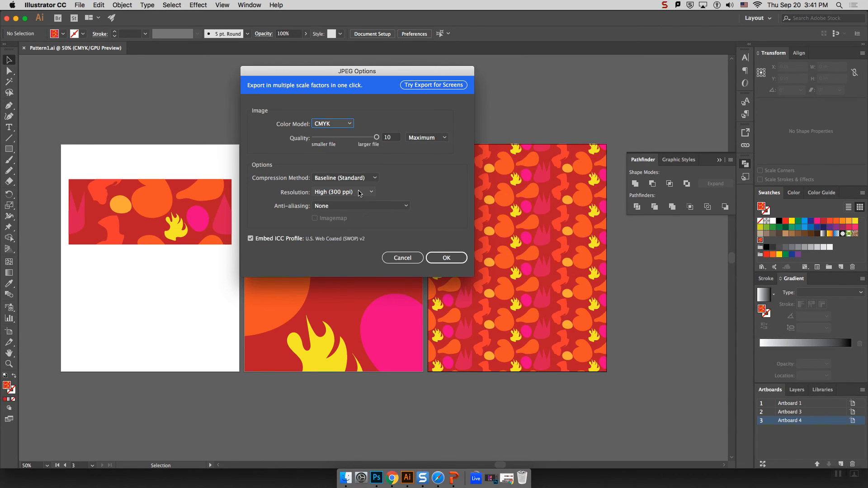
left_click(446, 258)
left_click(443, 262)
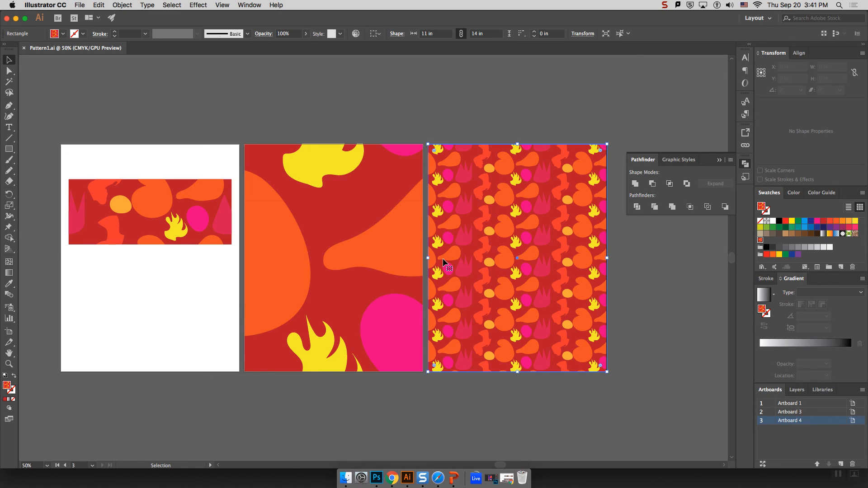
Open Pattern1-02.jpg and Pattern1-03.jpg from Finder's All My Files in Preview.
left_click(346, 479)
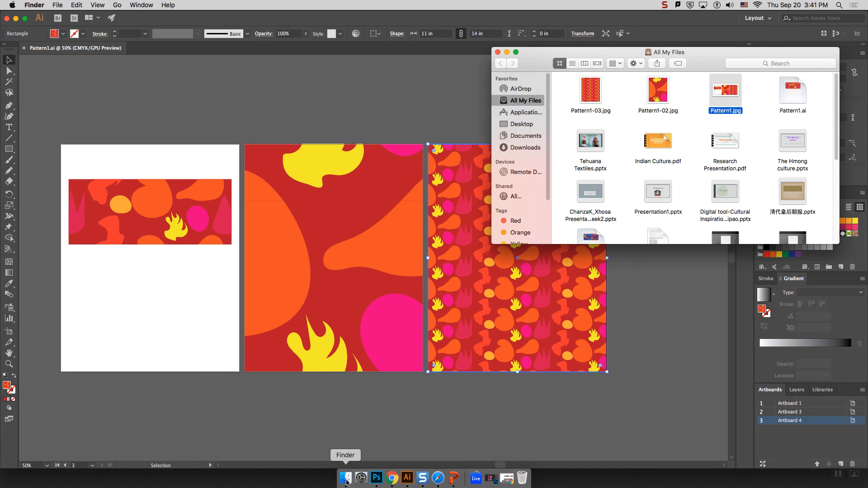
left_click(659, 89)
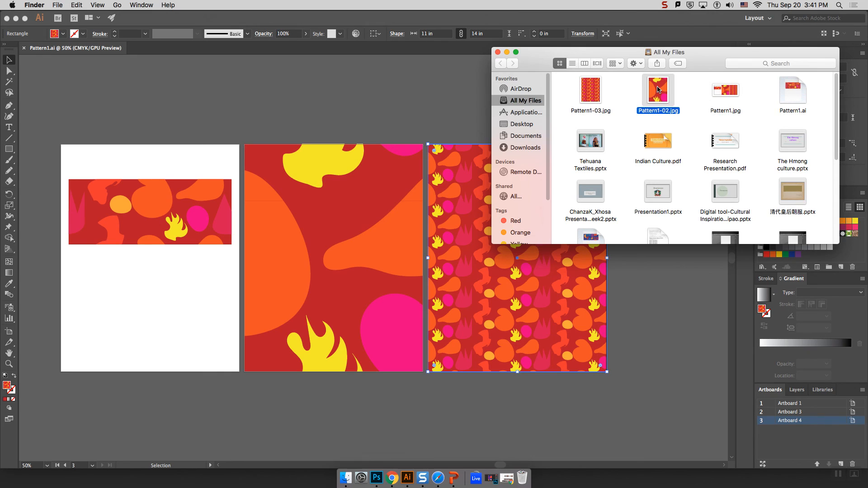
double_click(658, 89)
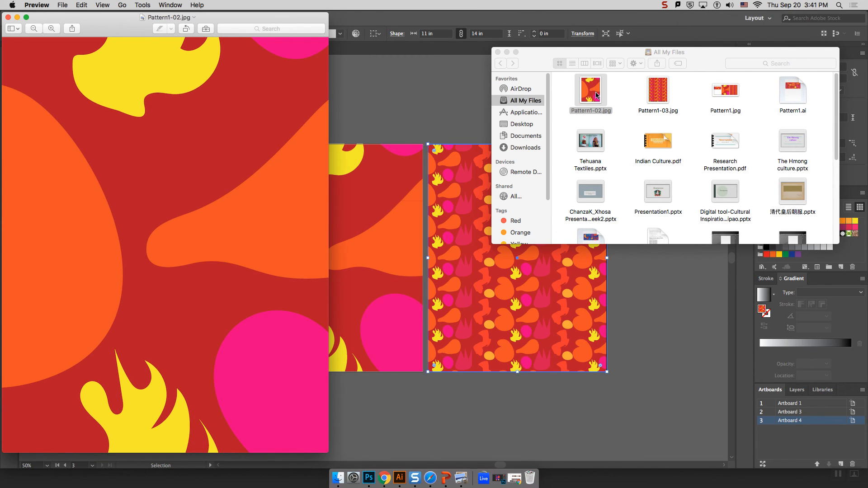
double_click(659, 95)
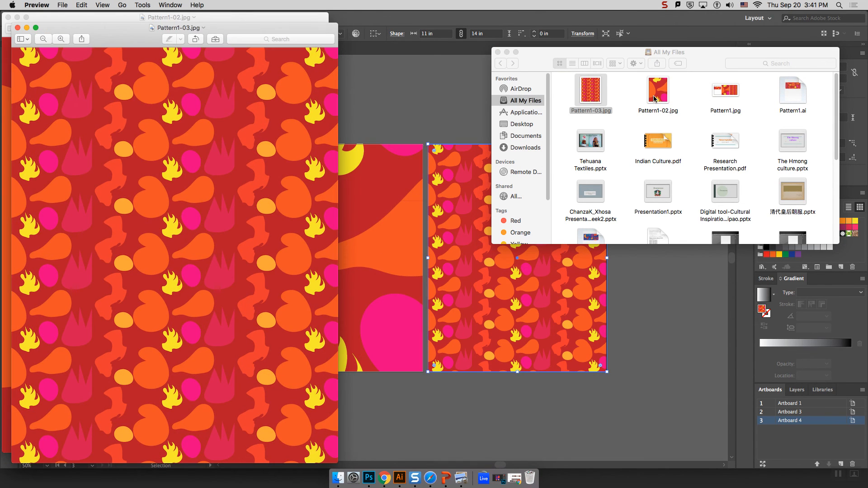
Print Pattern1-03.jpg on the T642 Color Printer.
key("super+p")
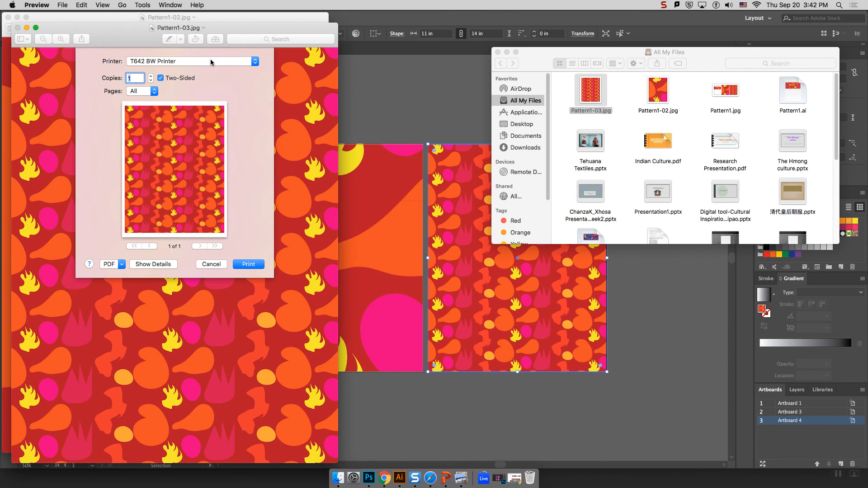
left_click(211, 62)
left_click(211, 70)
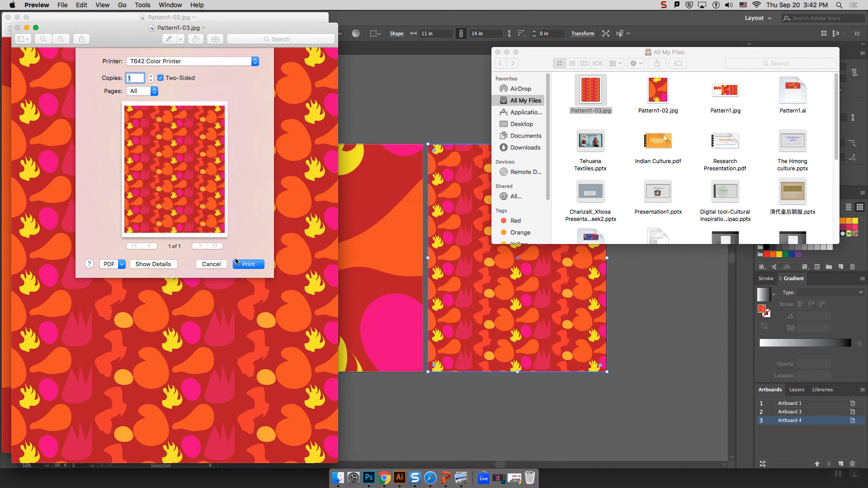
left_click(246, 264)
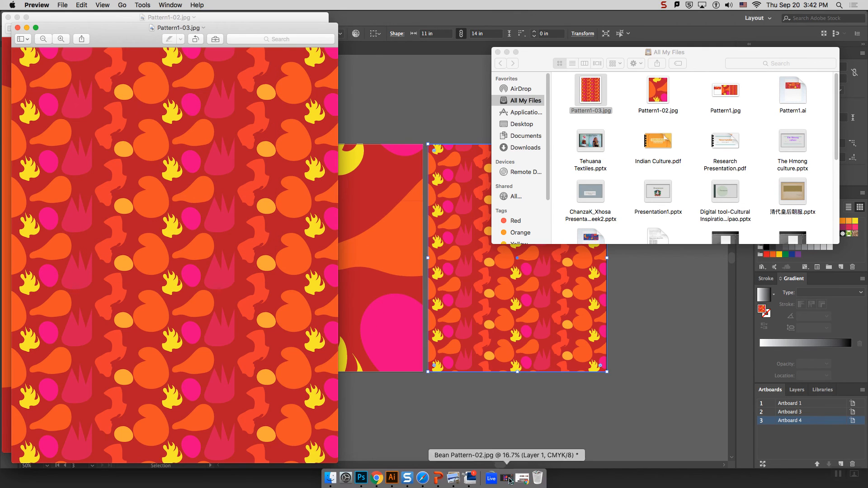
Enter the account user name and password in the PaperCut Login dialog, correcting the user name.
left_click(363, 18)
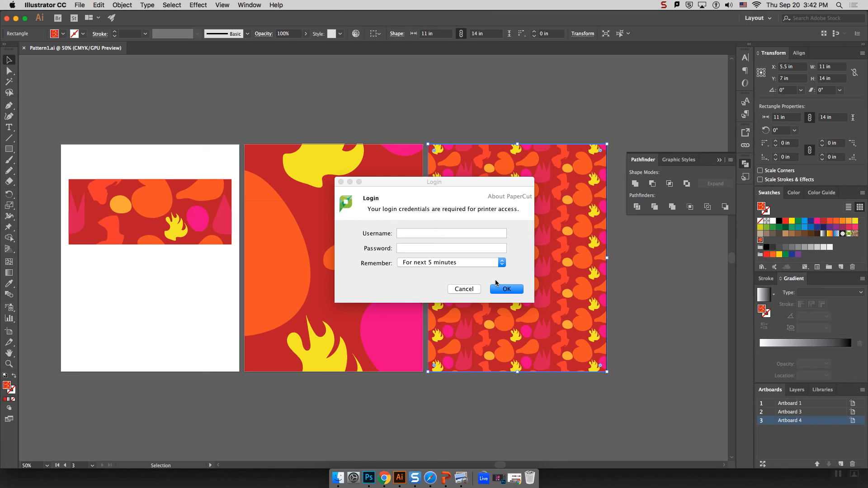
left_click(444, 234)
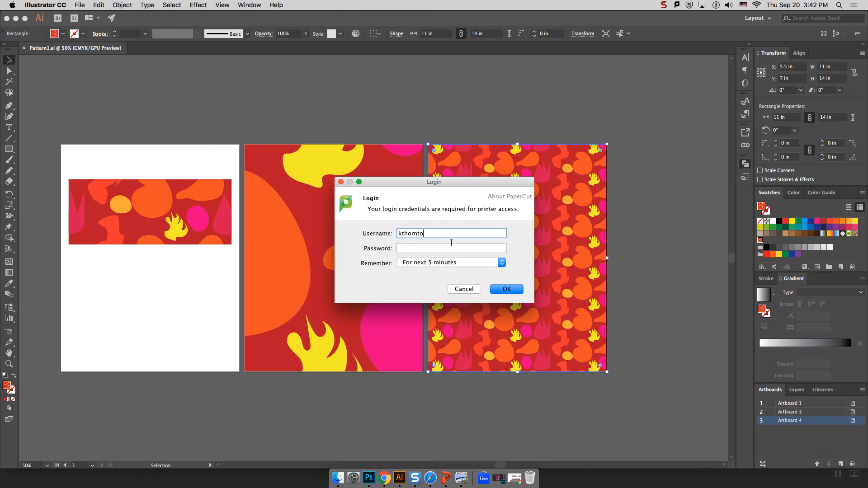
key("Tab")
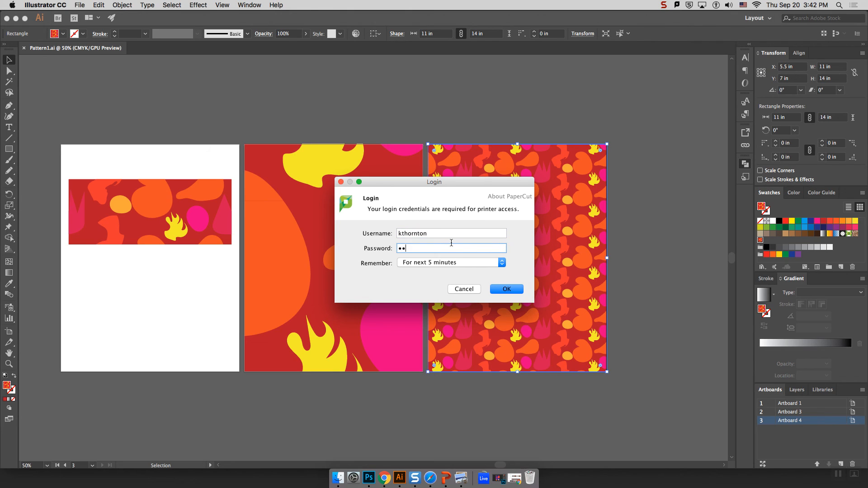
left_click(402, 234)
type("d")
key("Tab")
key("BackSpace")
type("•••")
Set Remember to 'Until I logout' and submit the printer login.
left_click(432, 261)
left_click(443, 295)
left_click(513, 289)
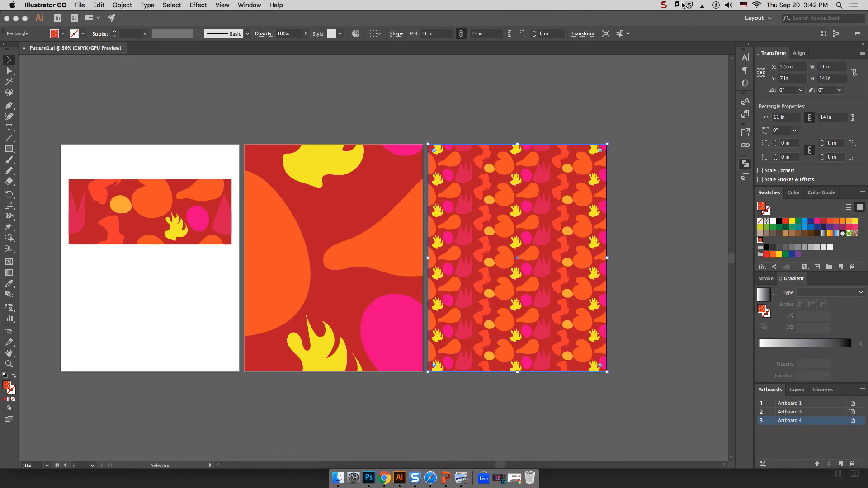
left_click(668, 6)
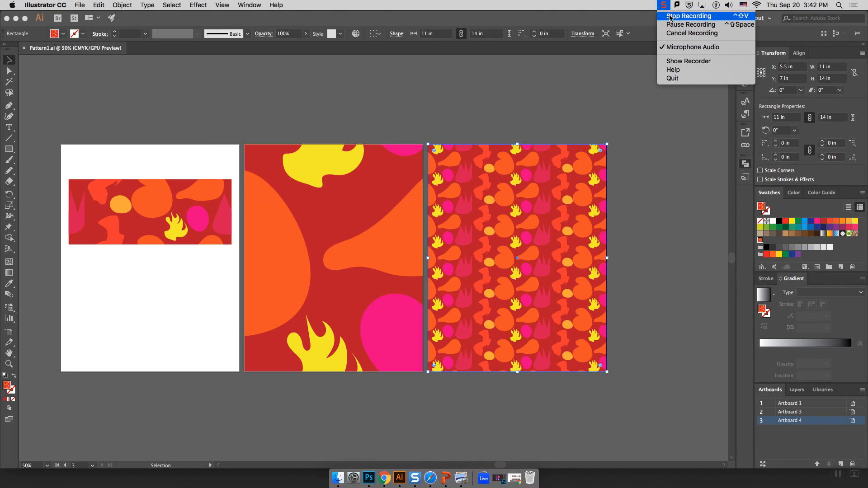